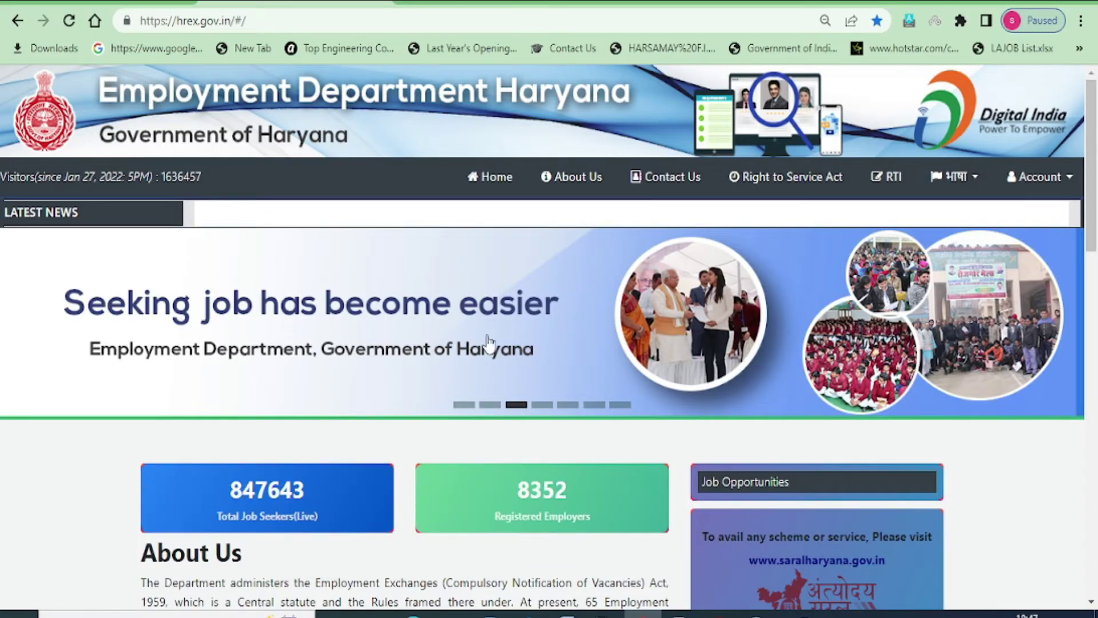
Choose Register from the Account menu in the top navigation bar
{"action": "scroll", "coordinate": [553, 311], "scroll_direction": "down", "scroll_amount": 6}
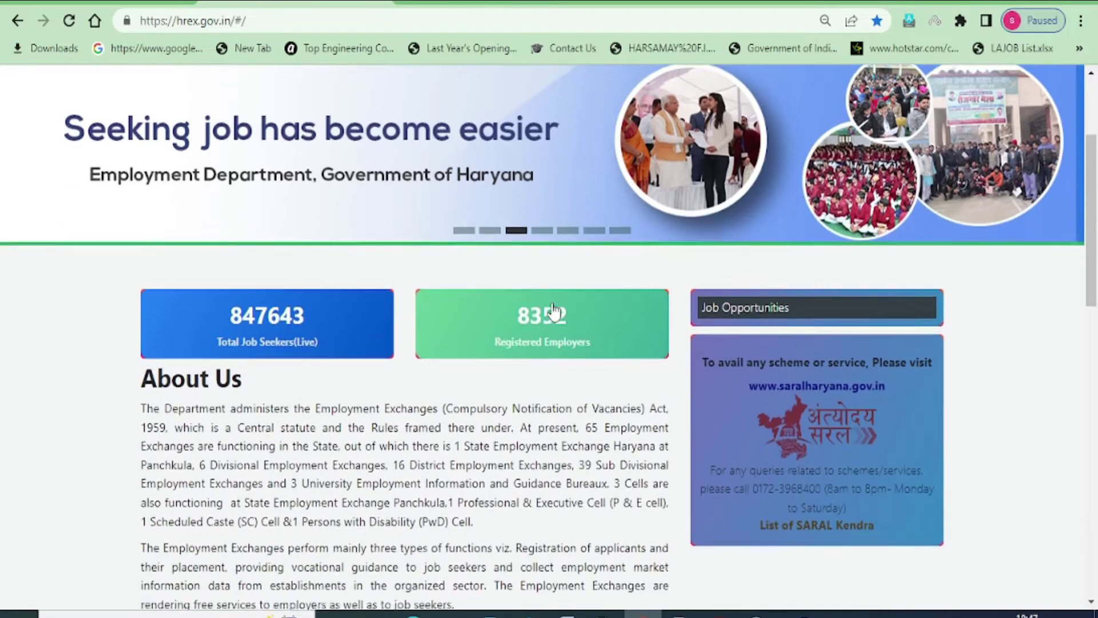
{"action": "scroll", "coordinate": [544, 320], "scroll_direction": "down", "scroll_amount": 3}
{"action": "scroll", "coordinate": [534, 336], "scroll_direction": "up", "scroll_amount": 9}
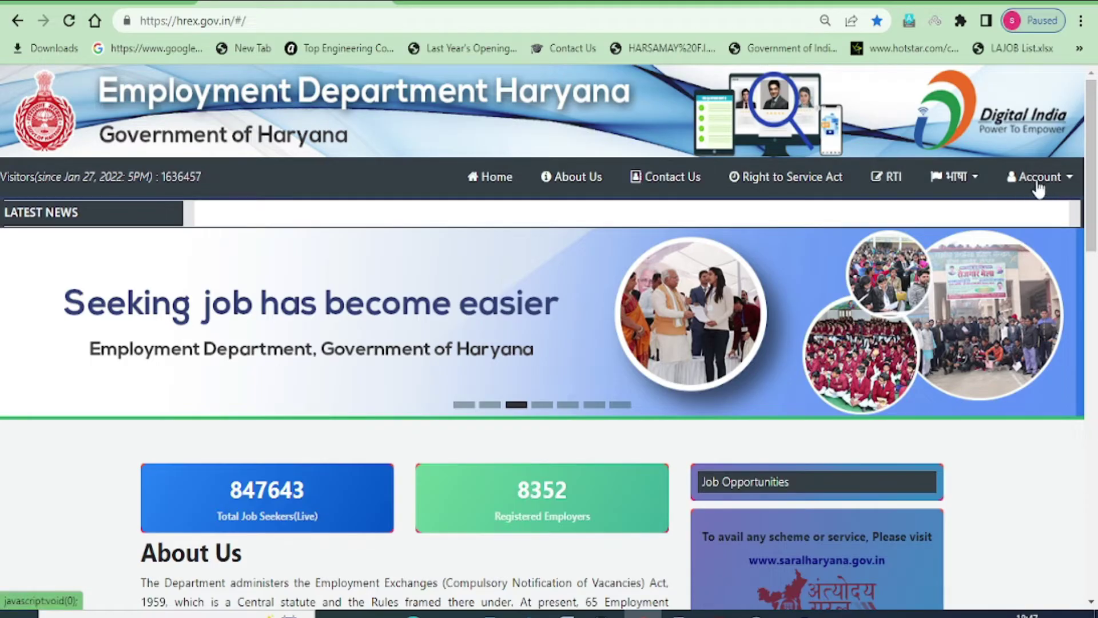
{"action": "left_click", "coordinate": [1064, 185]}
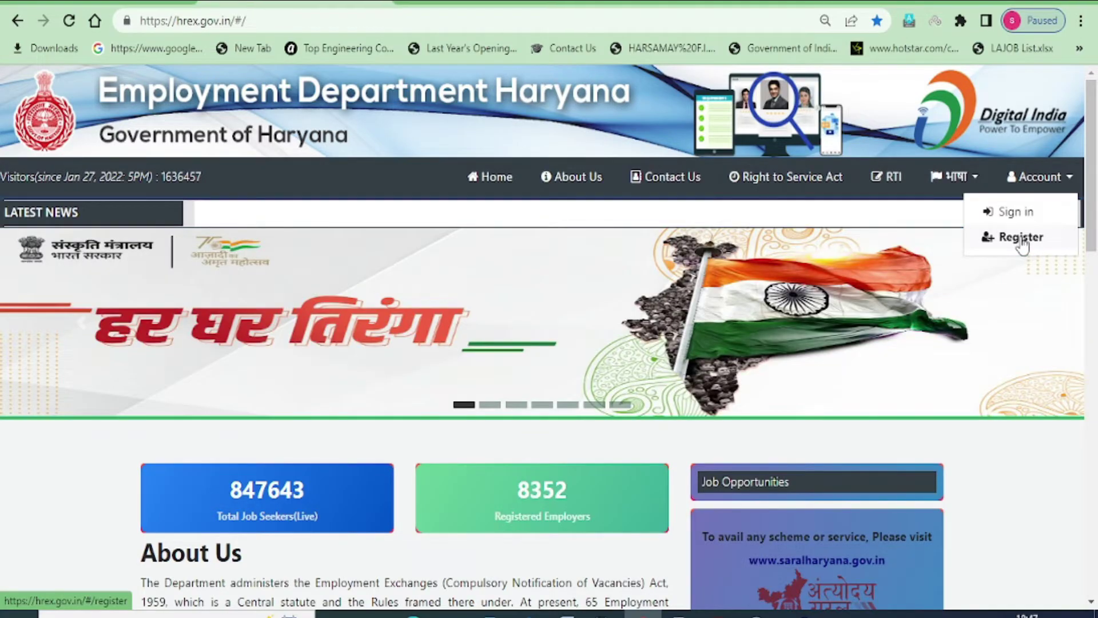
{"action": "left_click", "coordinate": [1015, 243]}
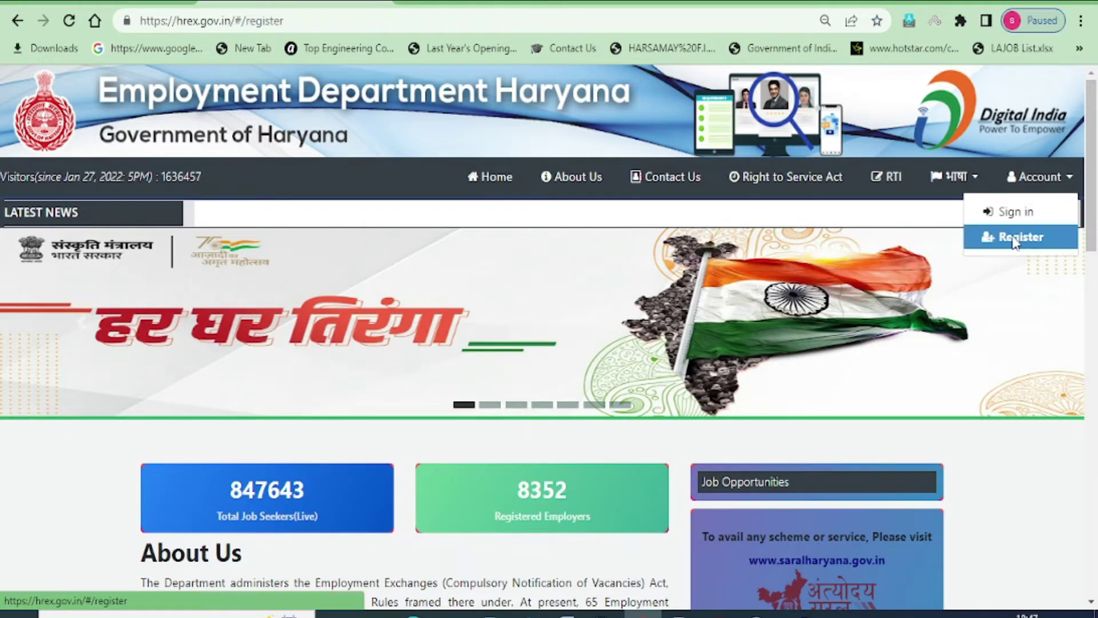
Register as a JobSeeker and verify the mobile number with the received OTP
{"action": "left_click", "coordinate": [294, 312]}
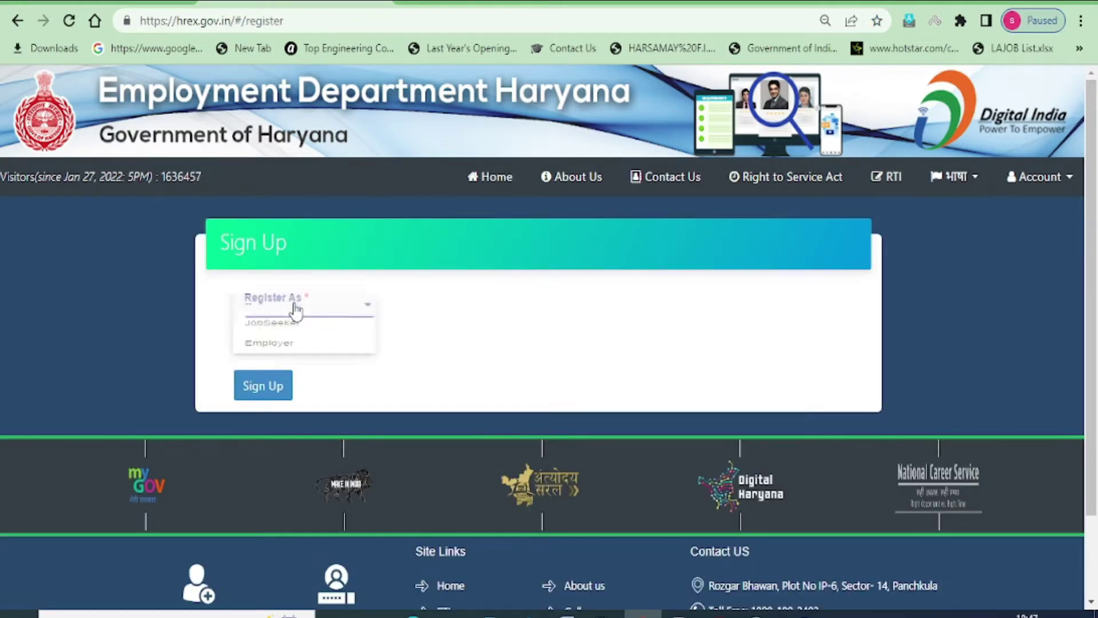
{"action": "left_click", "coordinate": [268, 346]}
{"action": "left_click", "coordinate": [262, 391]}
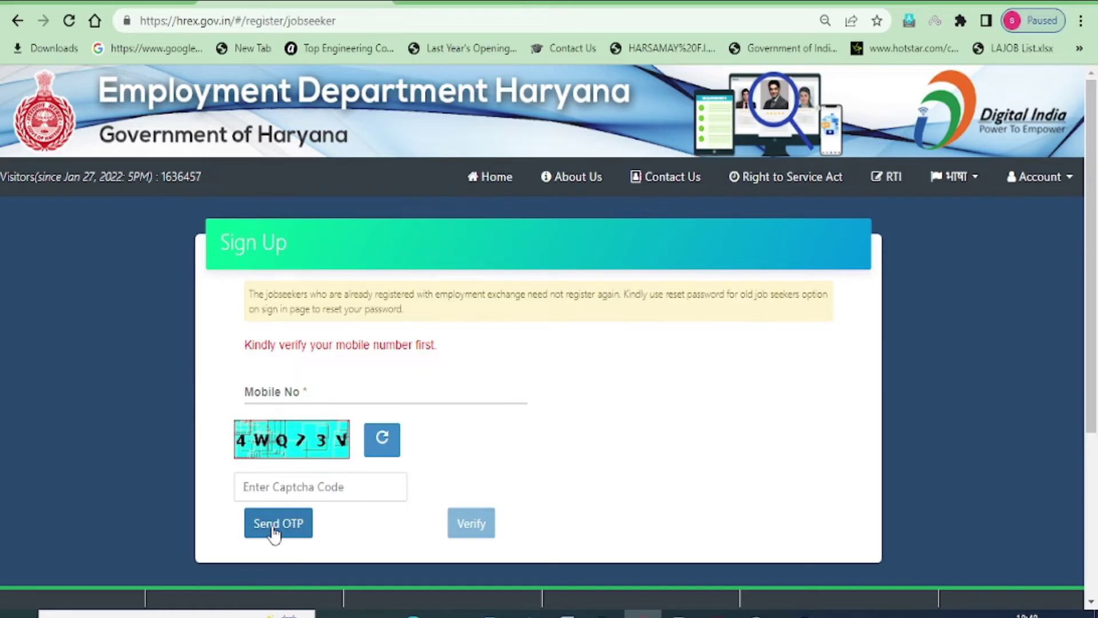
{"action": "left_click", "coordinate": [268, 390]}
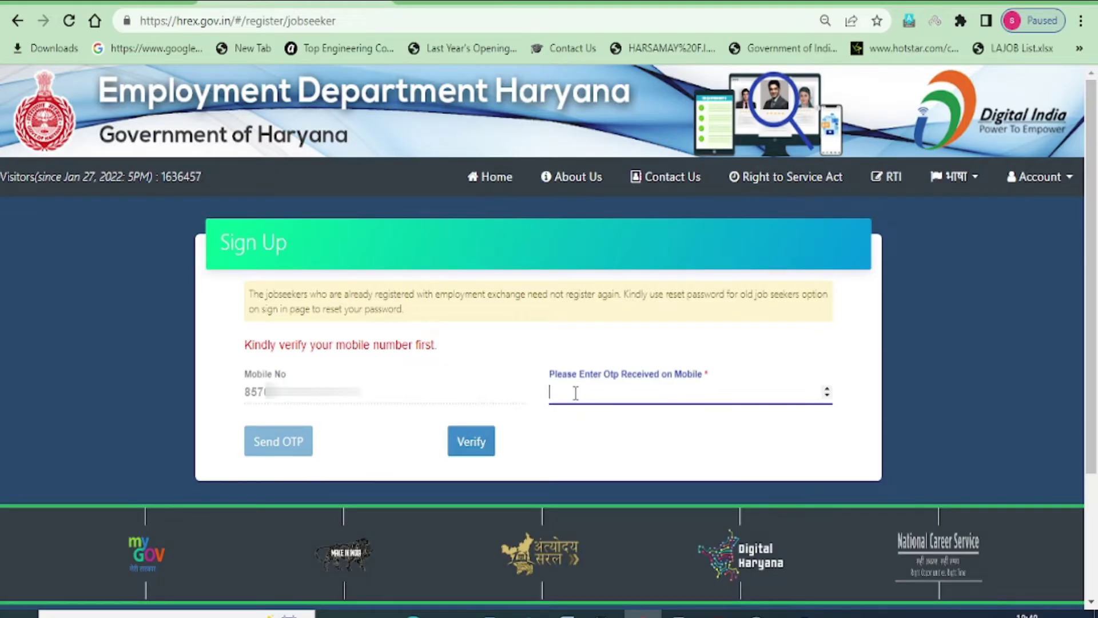
{"action": "left_click", "coordinate": [471, 441]}
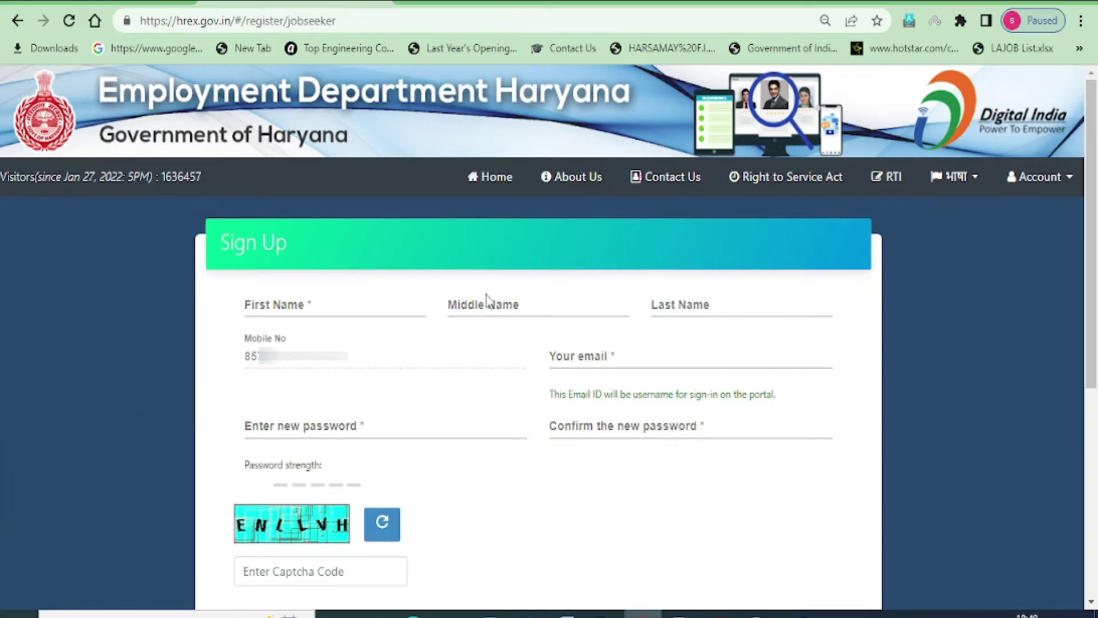
Enter the candidate's first name, last name and pasted email address
{"action": "left_click", "coordinate": [261, 302]}
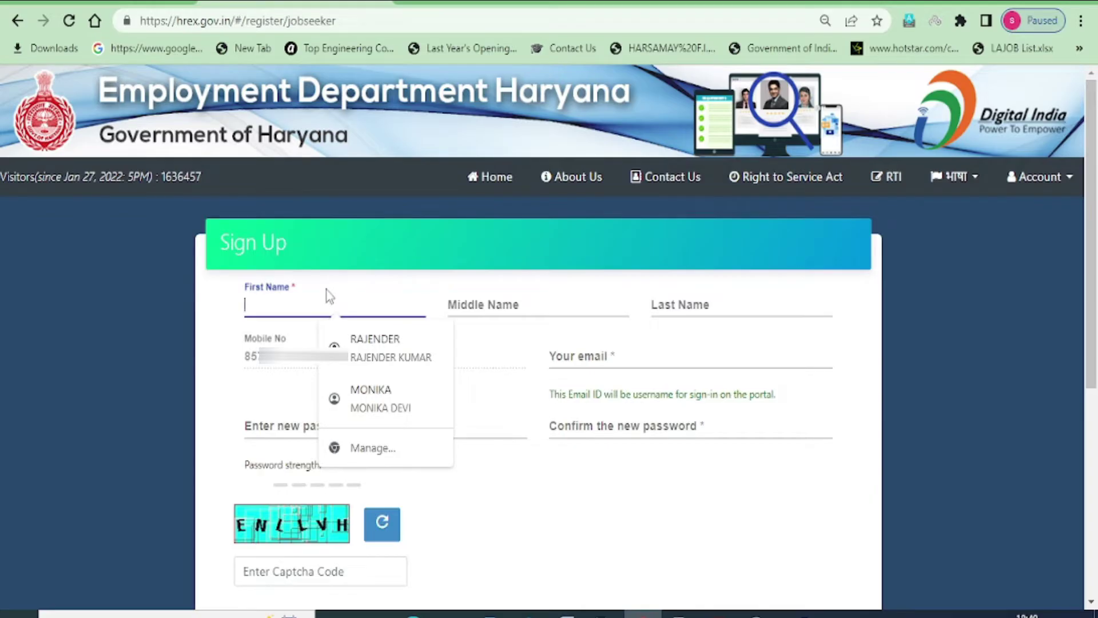
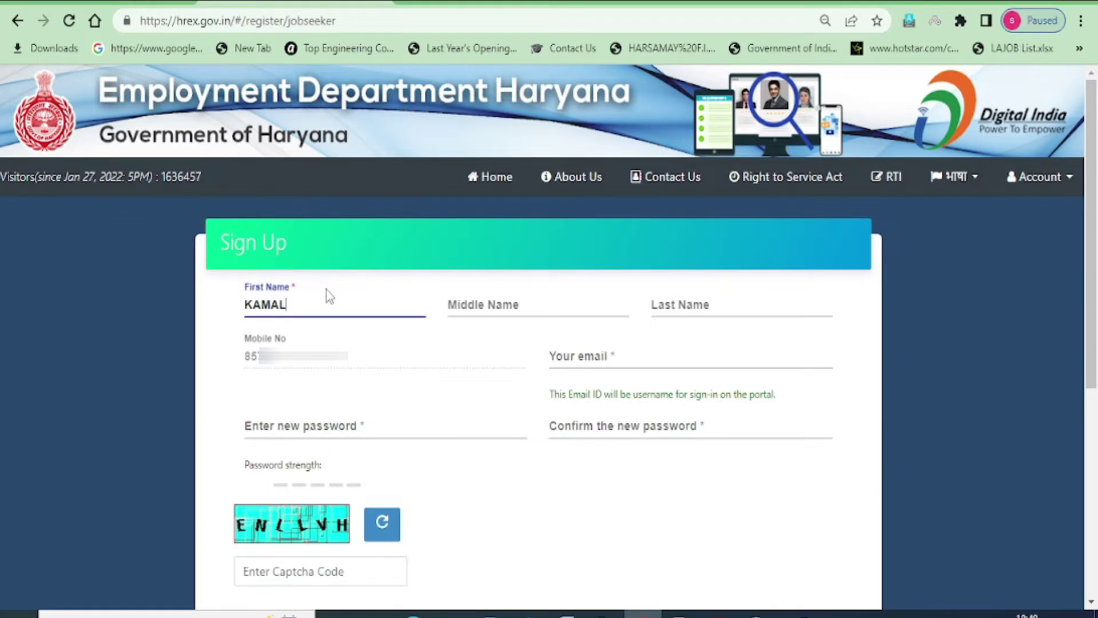
{"action": "key", "text": "Tab"}
{"action": "key", "text": "Tab"}
{"action": "key", "text": "Tab"}
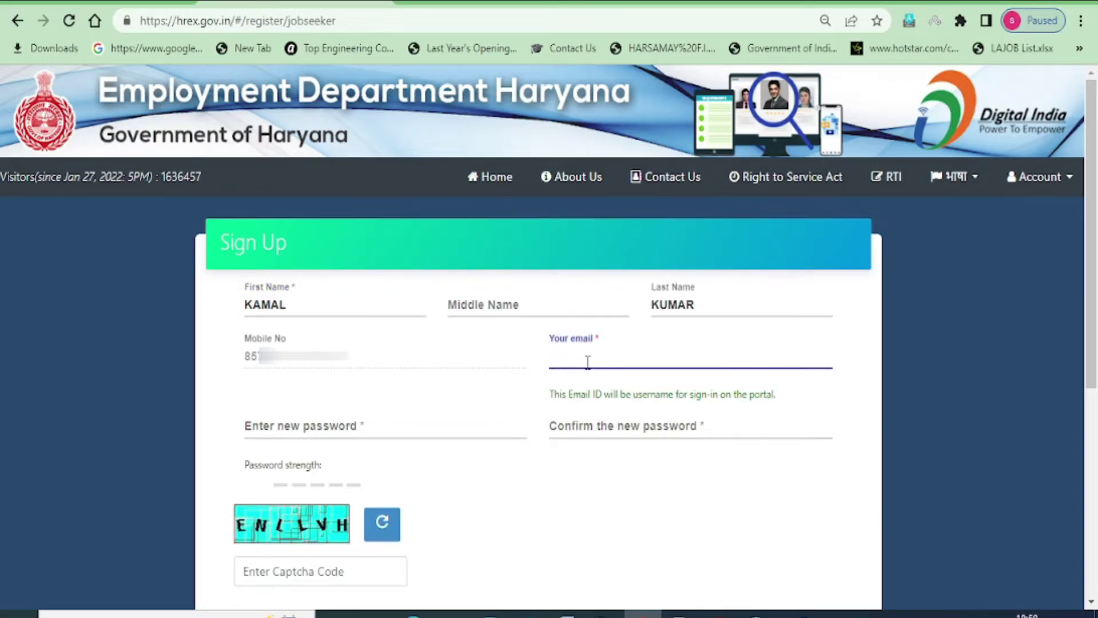
{"action": "key", "text": "ctrl+v"}
{"action": "scroll", "coordinate": [282, 346], "scroll_direction": "down", "scroll_amount": 2}
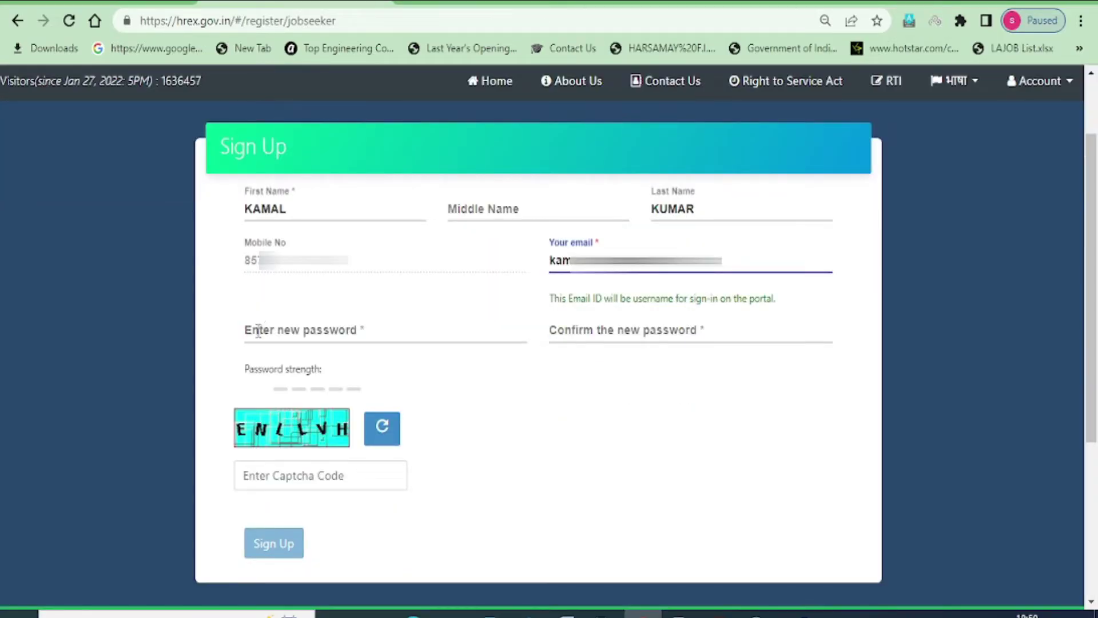
Enter and confirm a new password, fill in the captcha code, and submit the sign-up
{"action": "left_click", "coordinate": [258, 331]}
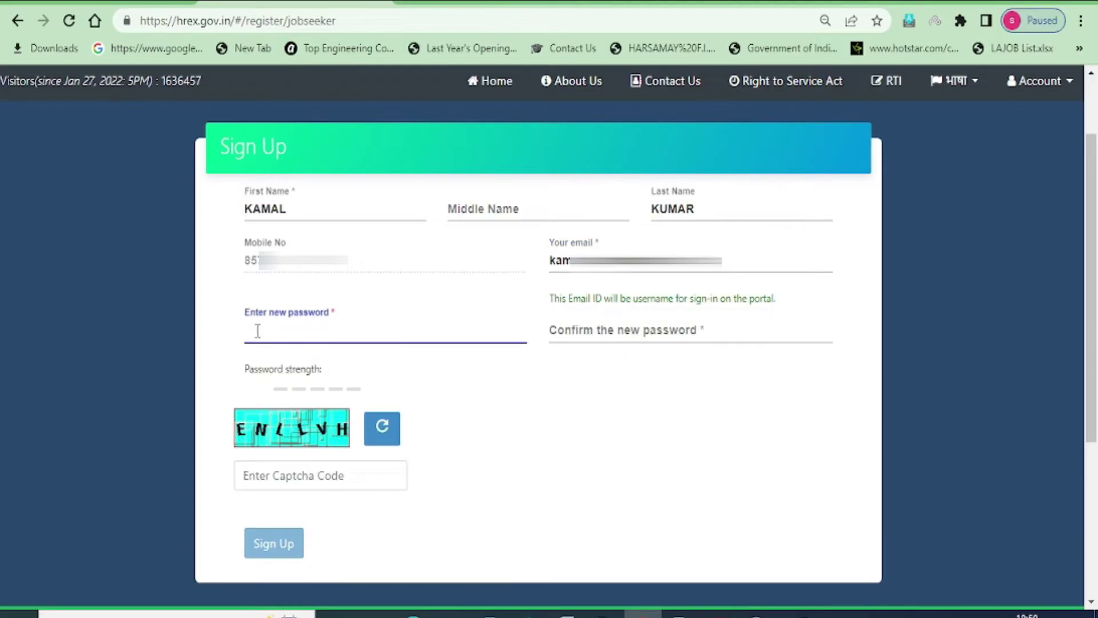
{"action": "type", "text": "••••••••••••"}
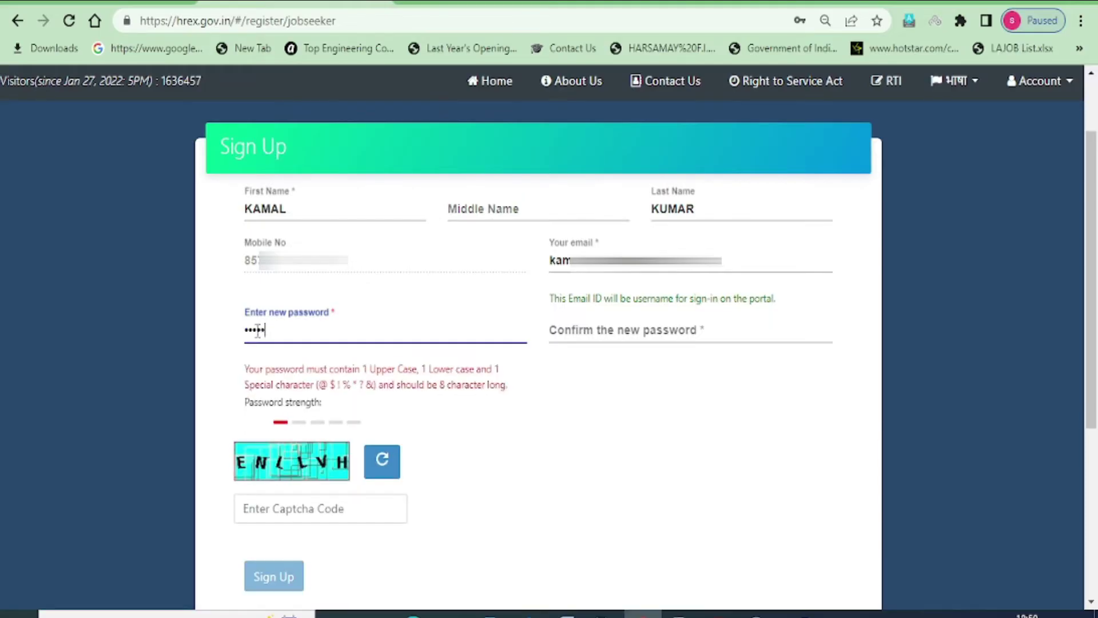
{"action": "left_click", "coordinate": [624, 326]}
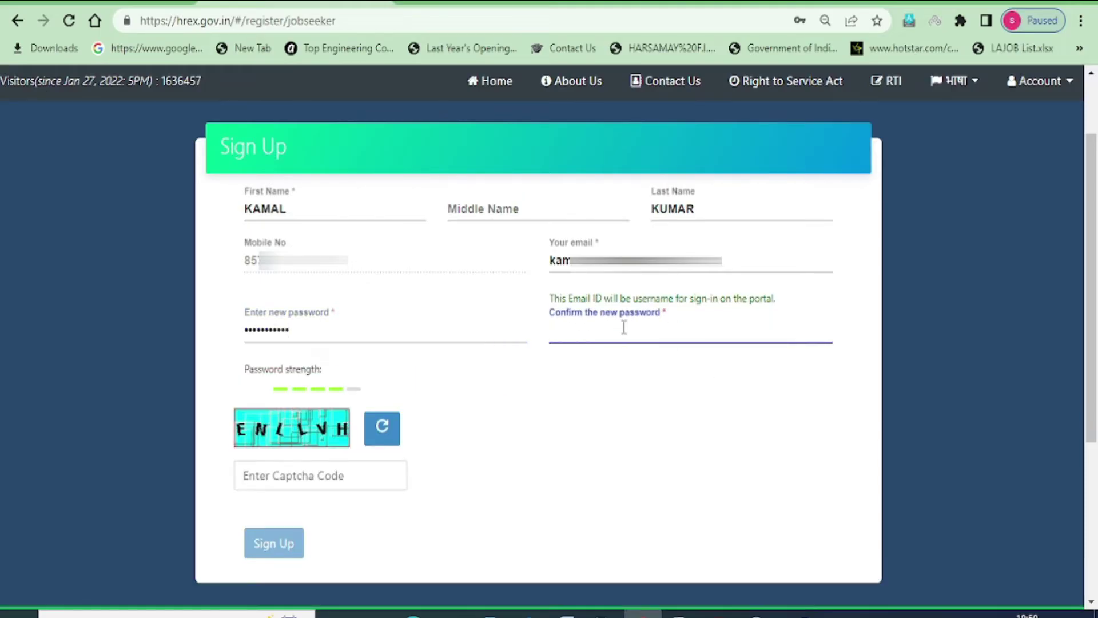
{"action": "type", "text": "•••••"}
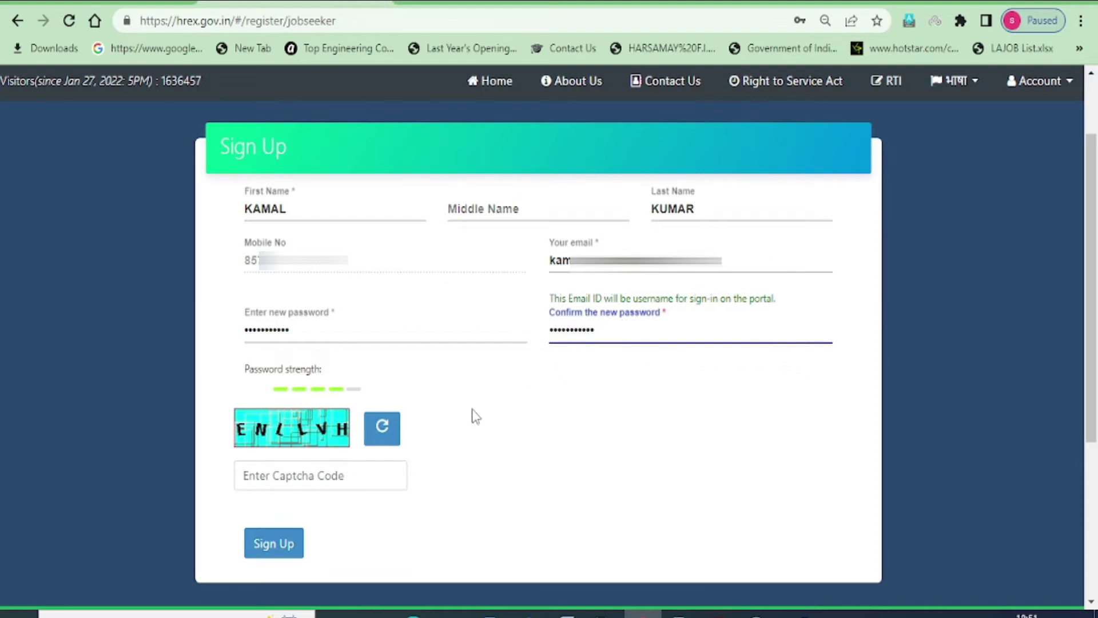
{"action": "left_click", "coordinate": [296, 472]}
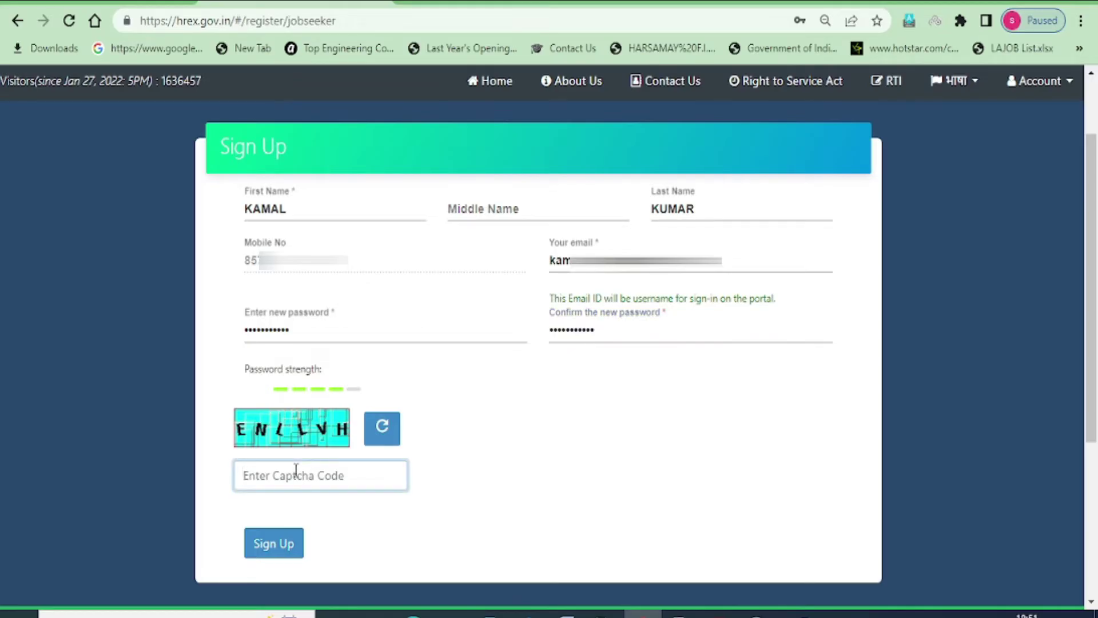
{"action": "type", "text": "ENLLVH"}
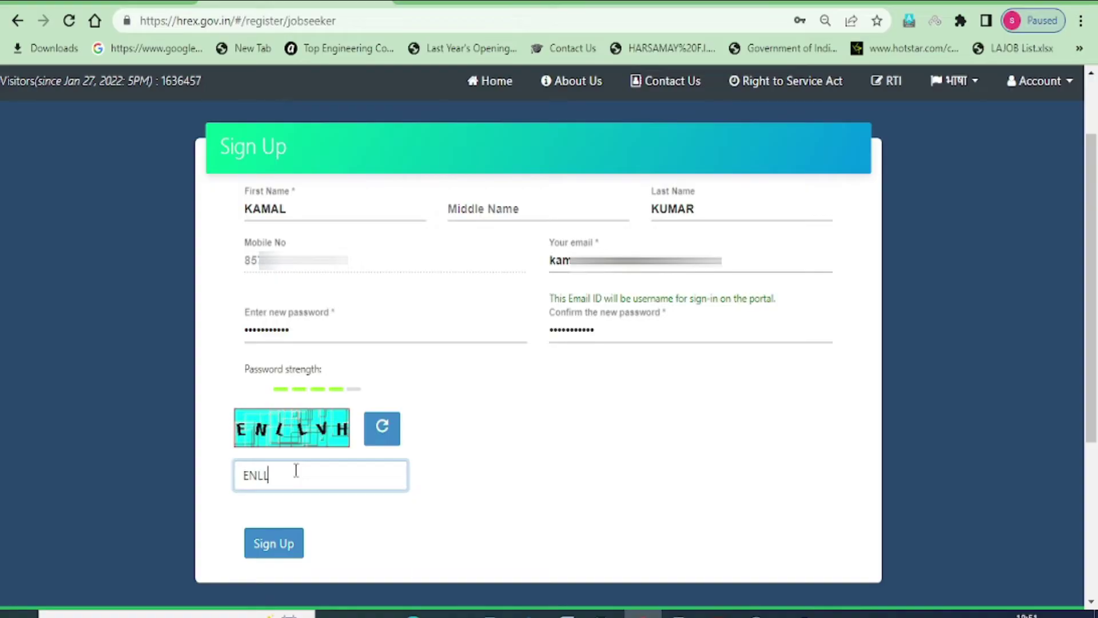
{"action": "left_click", "coordinate": [275, 545]}
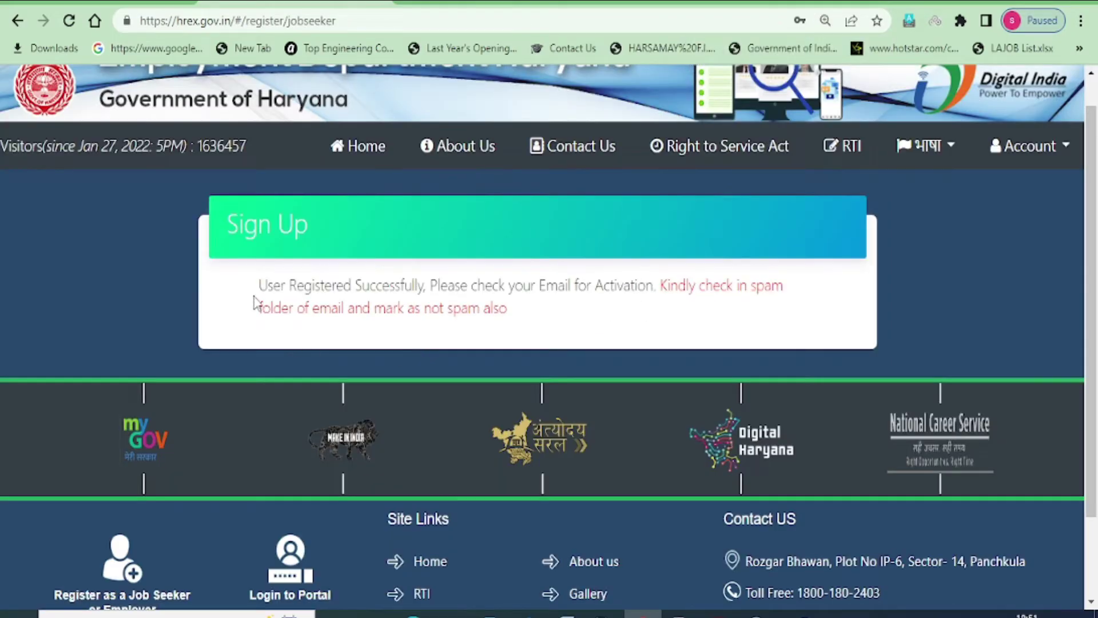
Read the 'registered successfully' message, then switch to the Gmail inbox tab
{"action": "left_click_drag", "start_coordinate": [258, 288], "coordinate": [655, 293]}
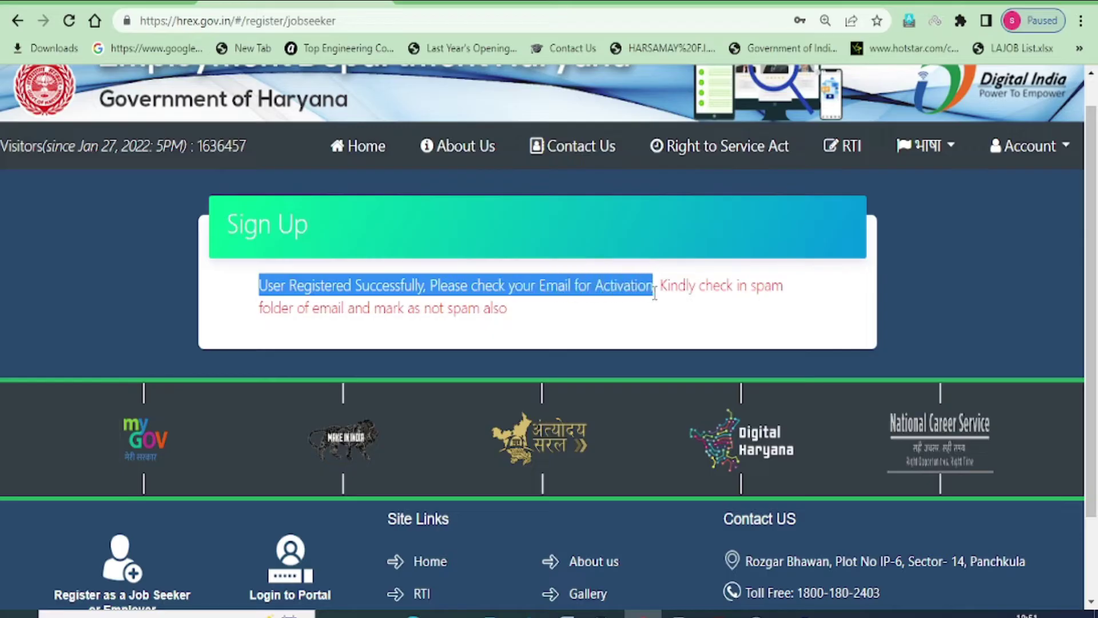
{"action": "left_click", "coordinate": [719, 333]}
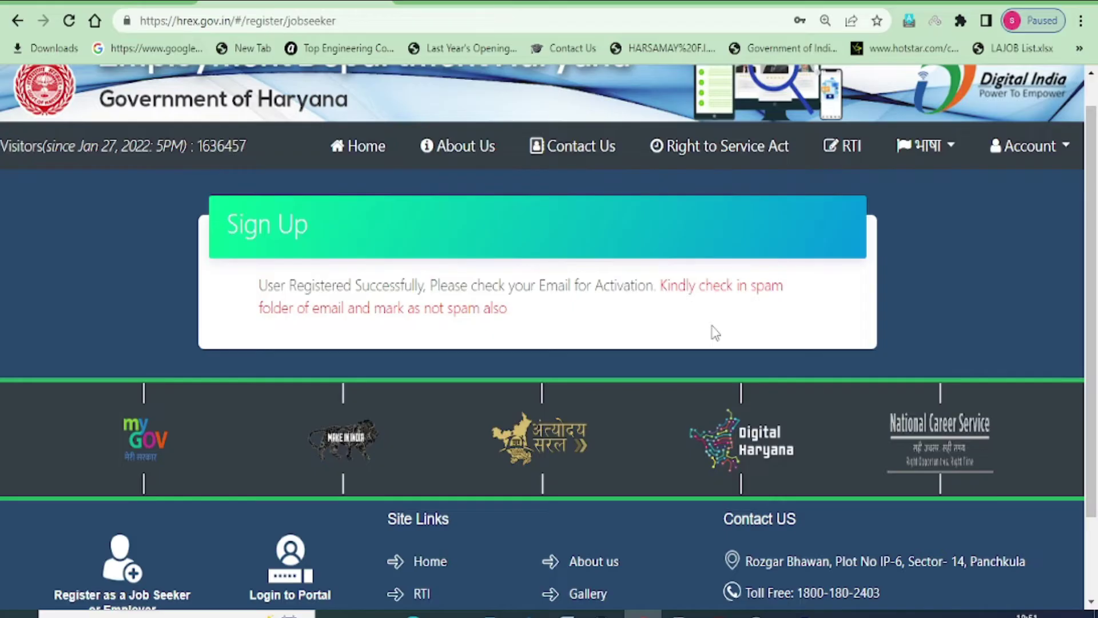
{"action": "key", "text": "ctrl+Tab"}
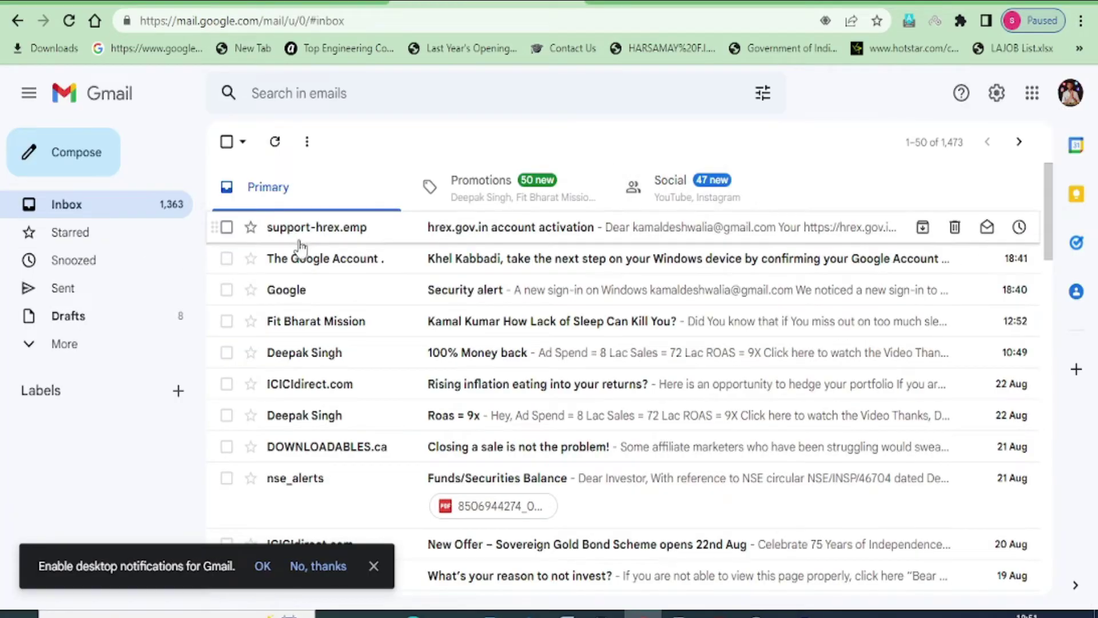
Open the hrex.gov.in account activation email and follow its activation link
{"action": "left_click", "coordinate": [226, 228]}
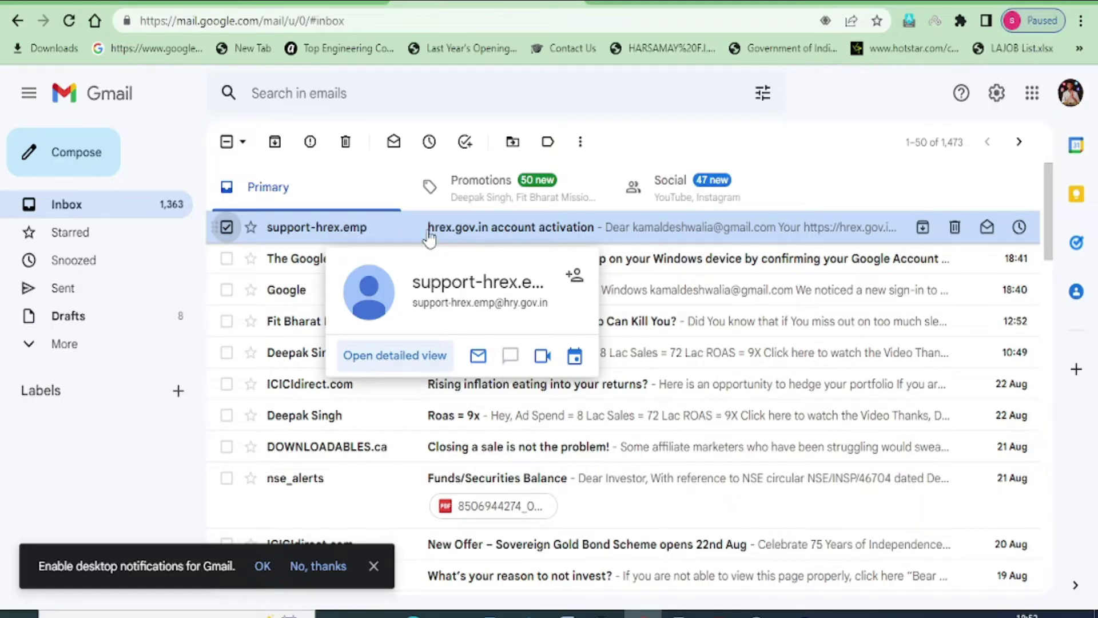
{"action": "left_click", "coordinate": [429, 233]}
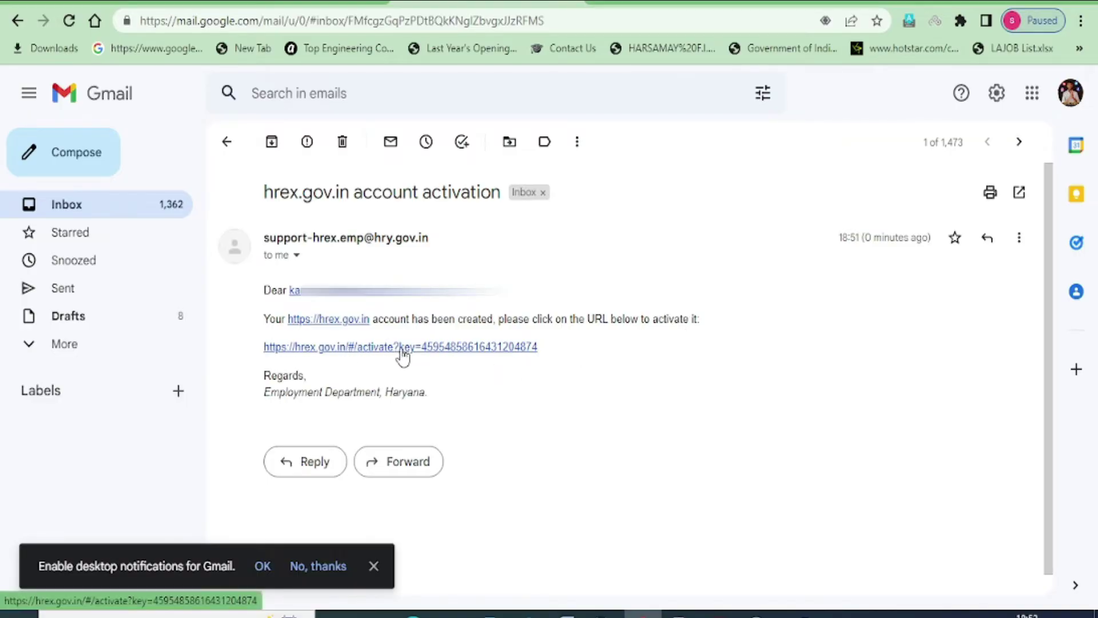
{"action": "left_click", "coordinate": [402, 358]}
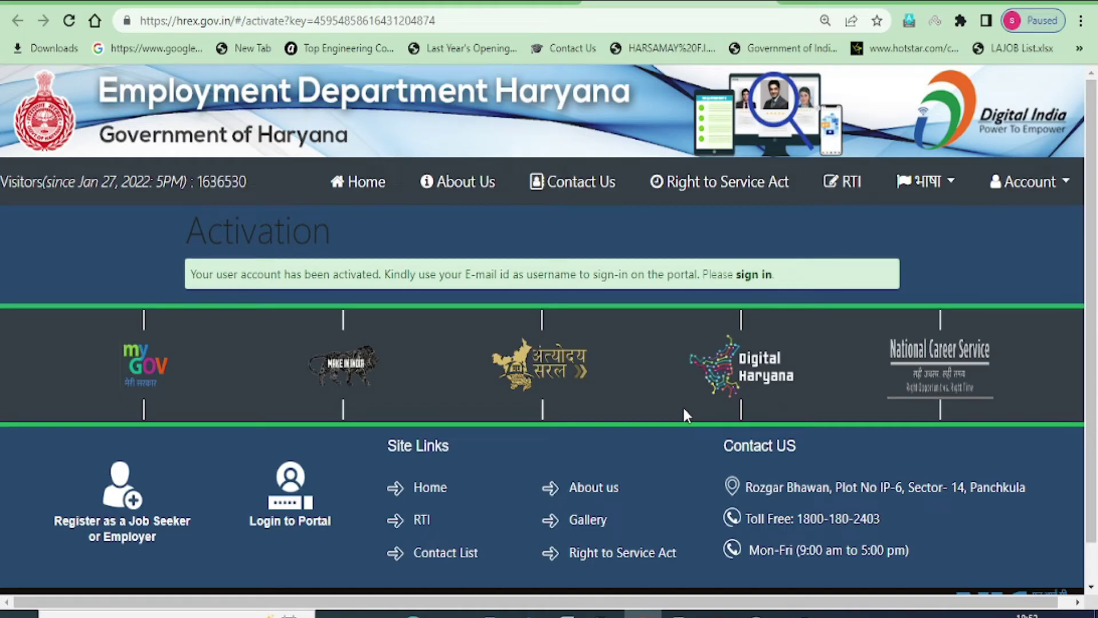
Zoom in, note that the email is the username, and follow the sign-in link
{"action": "key", "text": "ctrl+plus"}
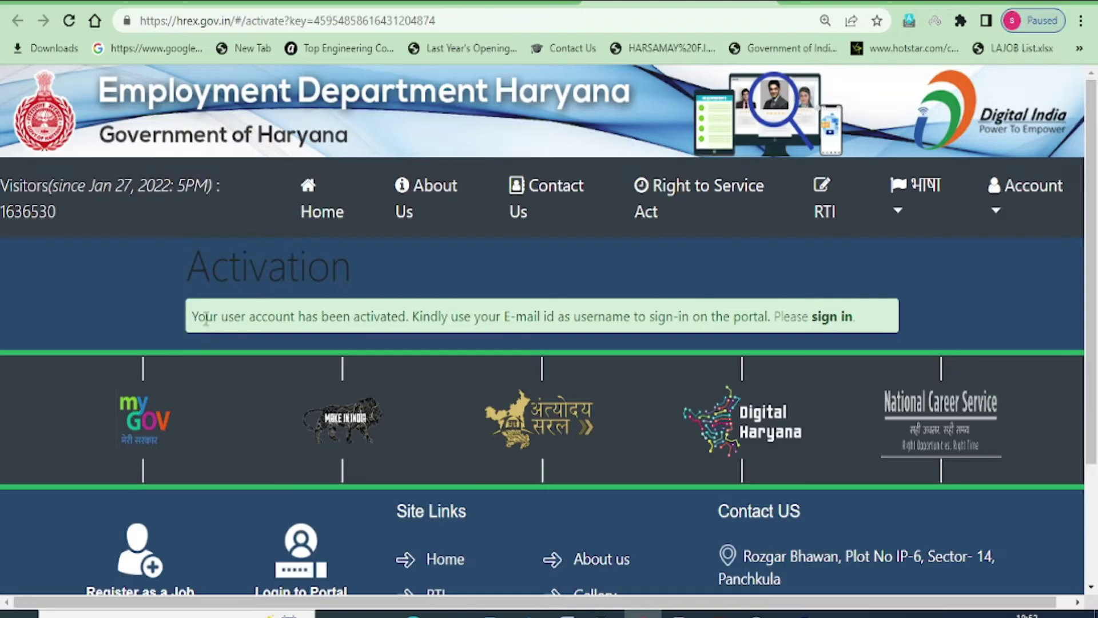
{"action": "left_click_drag", "start_coordinate": [418, 320], "coordinate": [772, 333]}
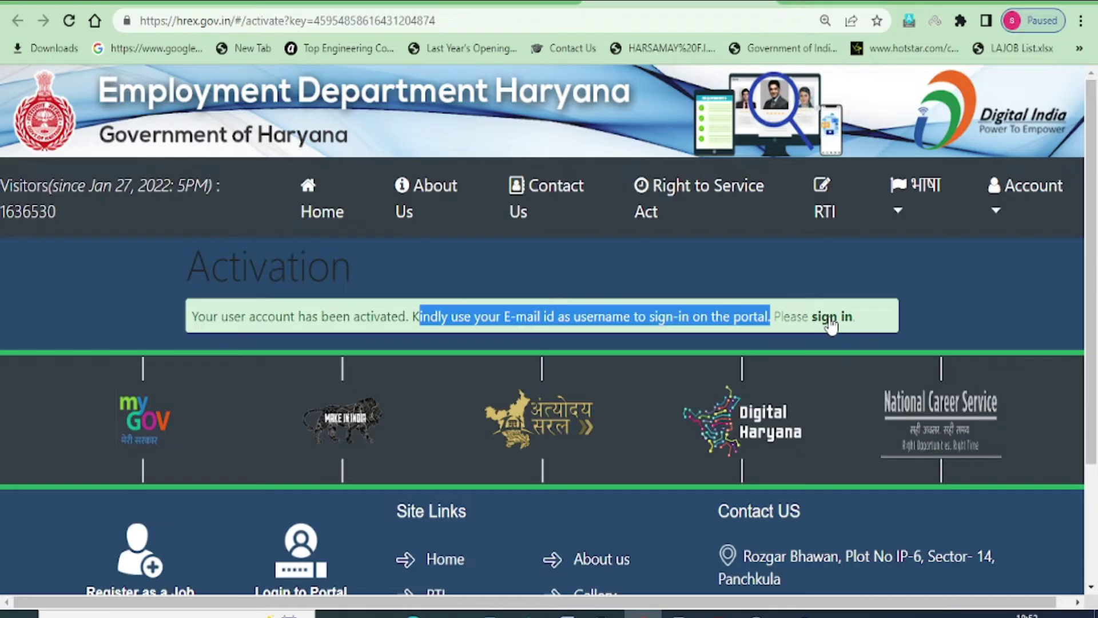
{"action": "left_click", "coordinate": [831, 324]}
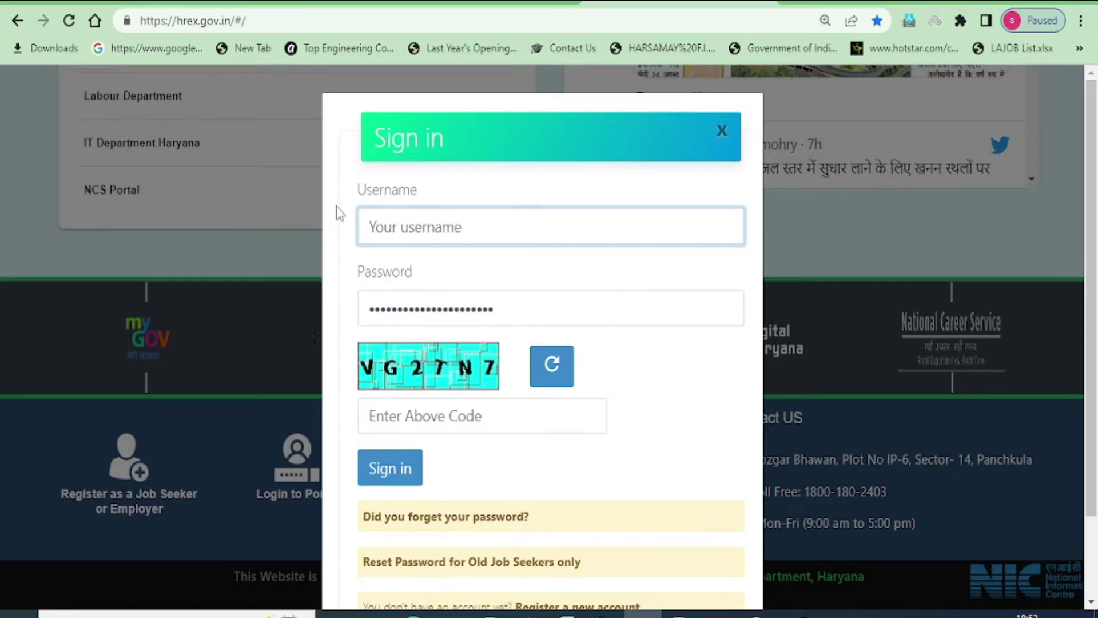
Sign in with the email as username, the account password and the captcha code
{"action": "left_click_drag", "start_coordinate": [357, 192], "coordinate": [420, 193]}
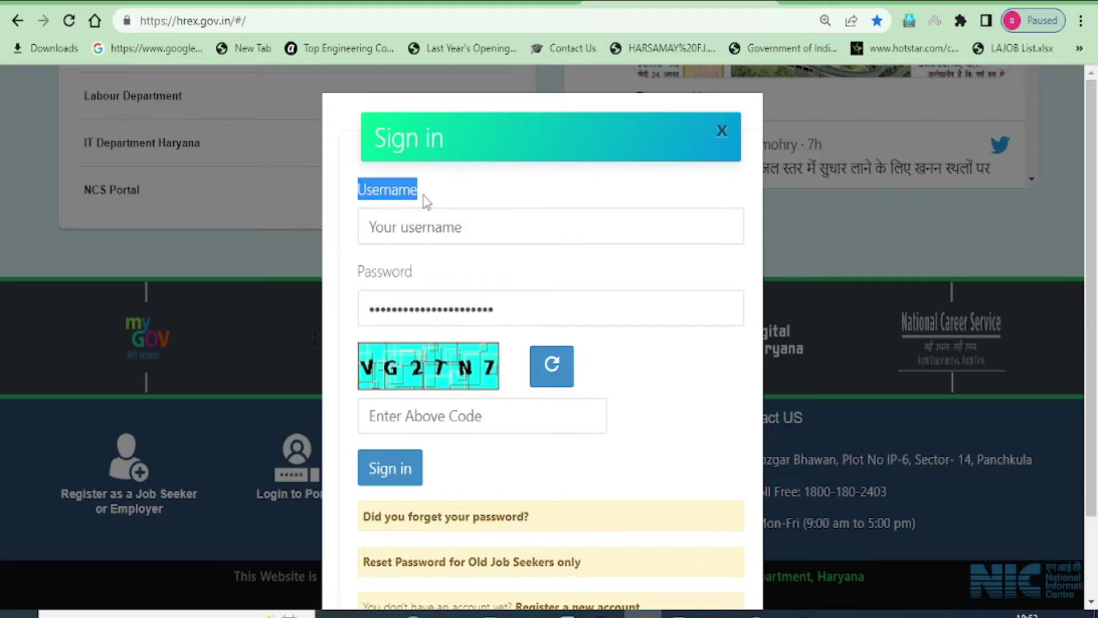
{"action": "left_click", "coordinate": [399, 223]}
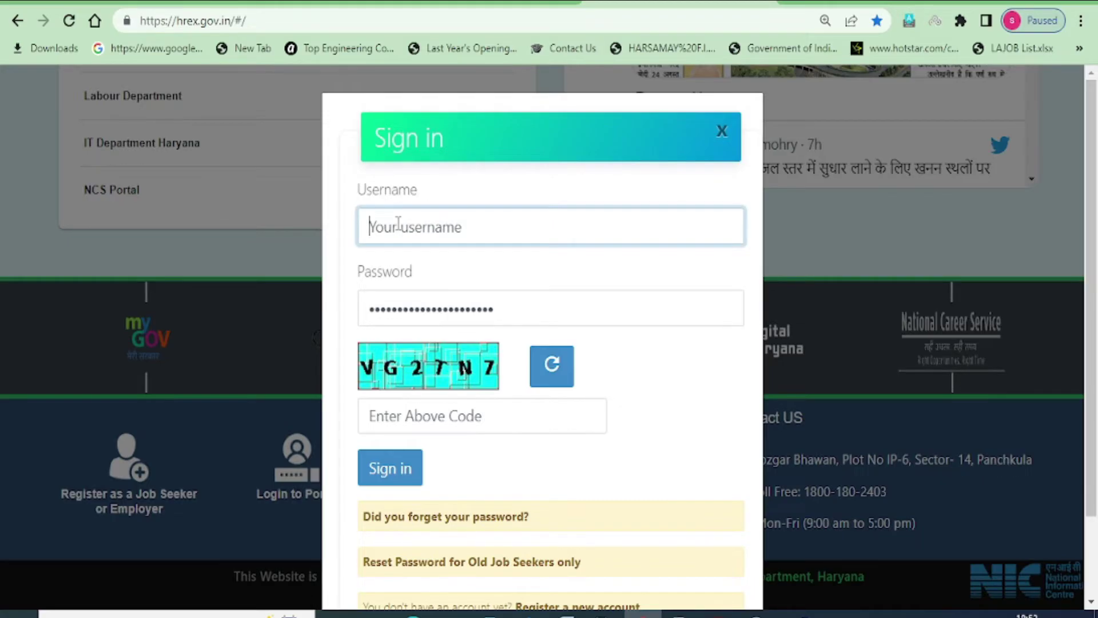
{"action": "left_click_drag", "start_coordinate": [361, 274], "coordinate": [463, 309]}
{"action": "left_click", "coordinate": [498, 310]}
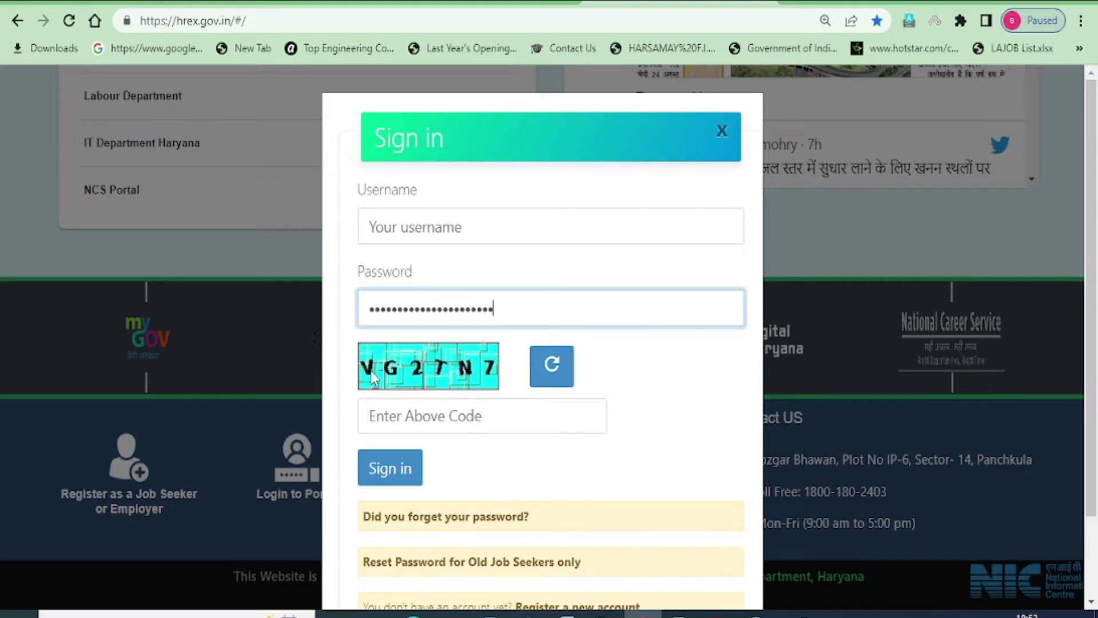
{"action": "left_click", "coordinate": [390, 416]}
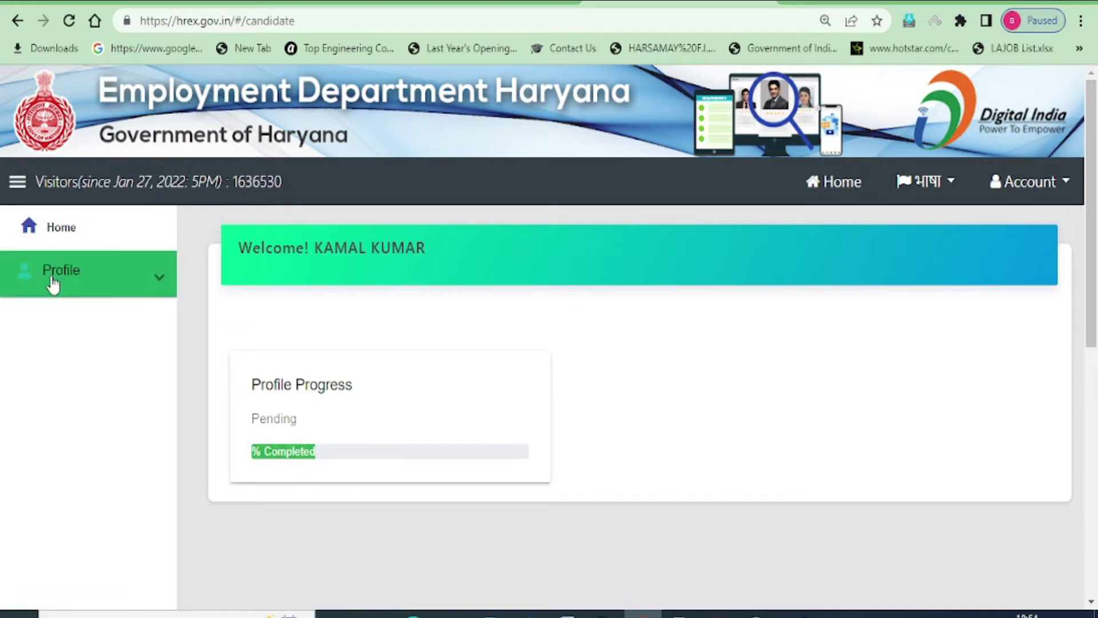
Expand Profile in the left sidebar and open its Profile sub-item
{"action": "left_click_drag", "start_coordinate": [318, 250], "coordinate": [438, 249]}
{"action": "left_click", "coordinate": [559, 359]}
{"action": "left_click", "coordinate": [74, 283]}
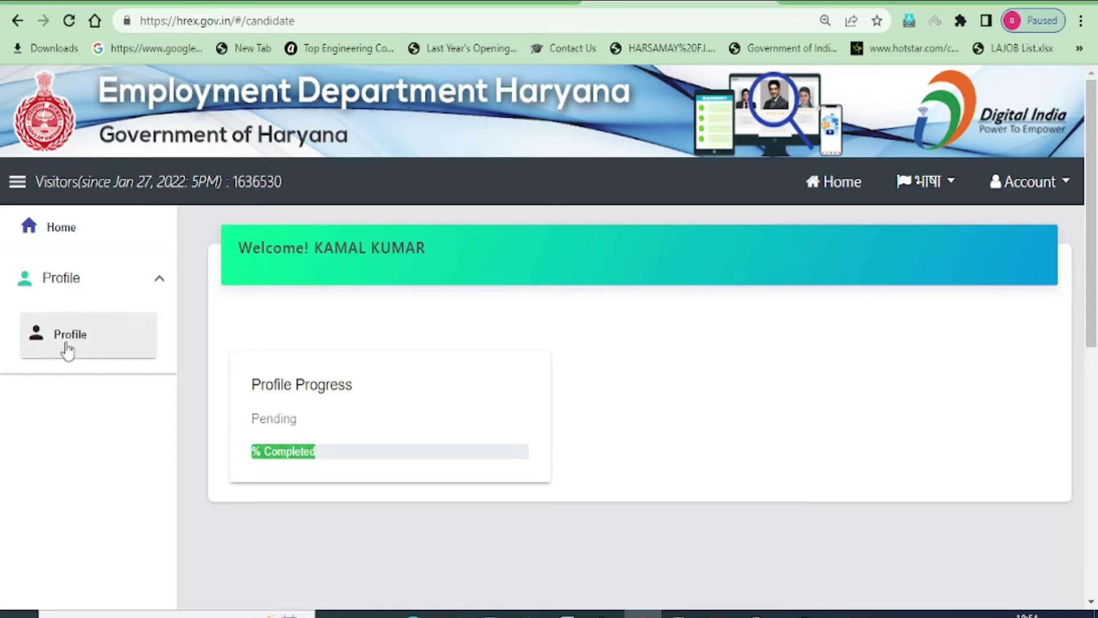
{"action": "left_click", "coordinate": [67, 350]}
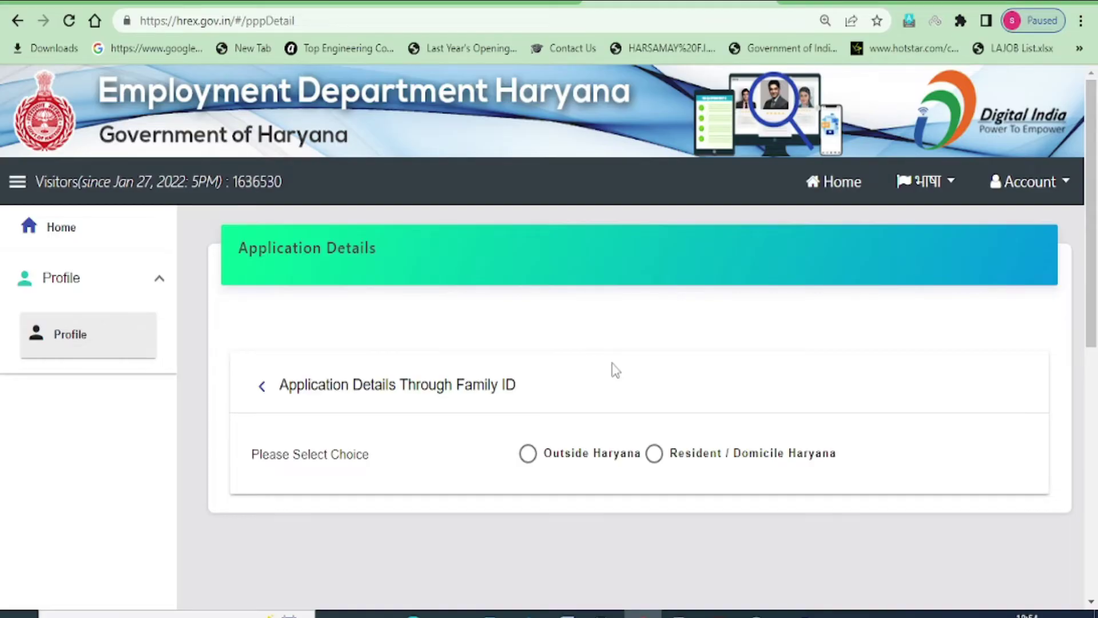
Select Resident / Domicile Haryana and 'I have Family ID', then paste the Family ID
{"action": "left_click", "coordinate": [655, 454]}
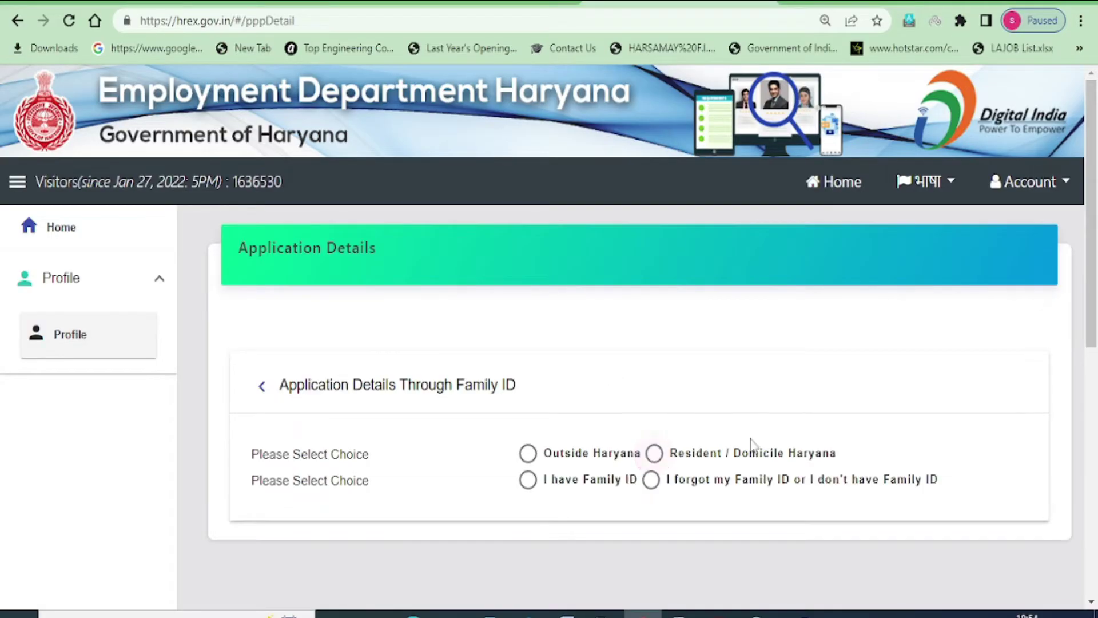
{"action": "left_click", "coordinate": [527, 482]}
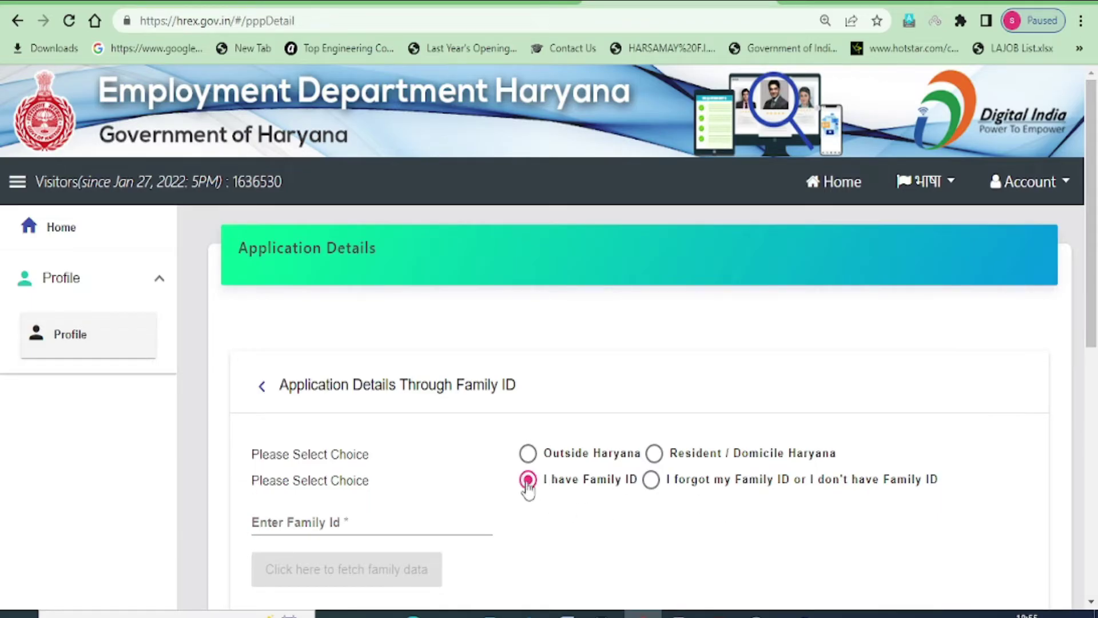
{"action": "scroll", "coordinate": [283, 521], "scroll_direction": "down", "scroll_amount": 2}
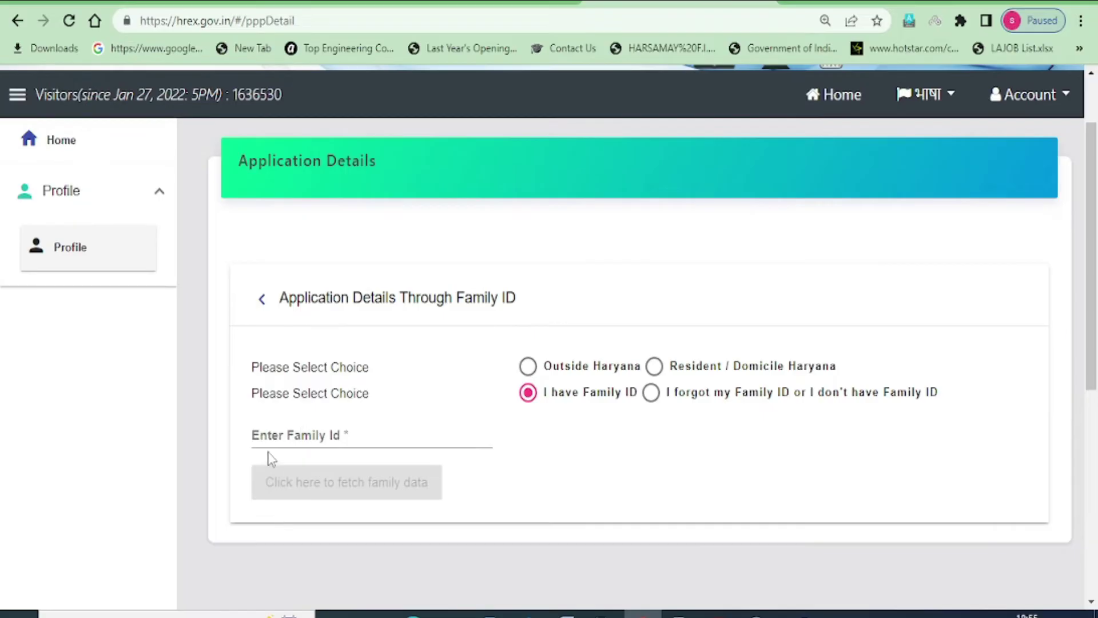
{"action": "left_click", "coordinate": [259, 433]}
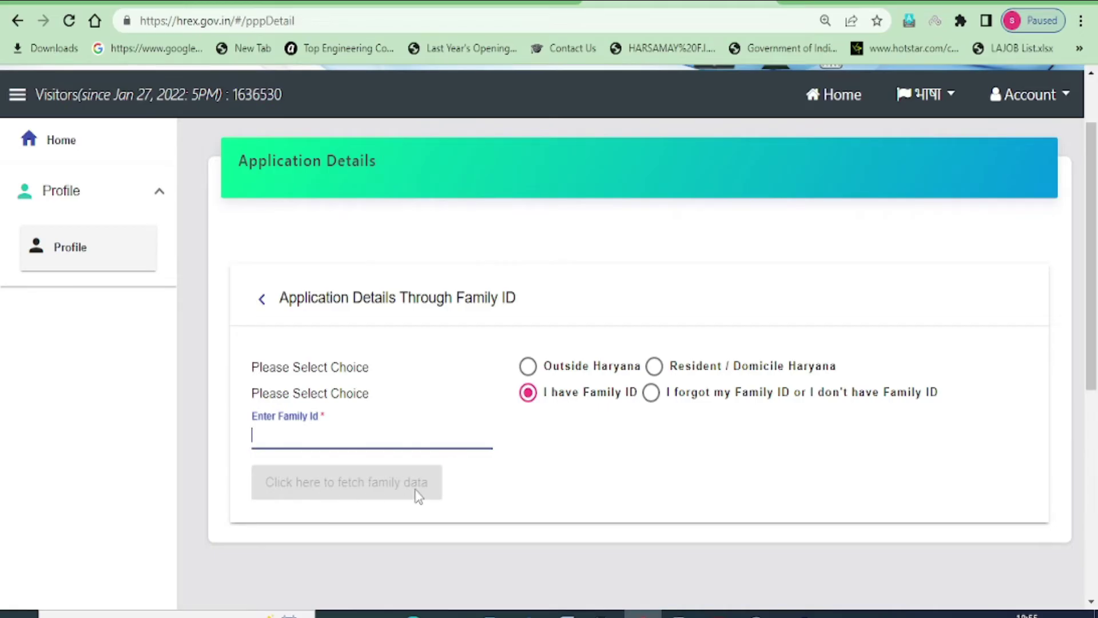
{"action": "key", "text": "ctrl+v"}
{"action": "scroll", "coordinate": [321, 429], "scroll_direction": "down", "scroll_amount": 2}
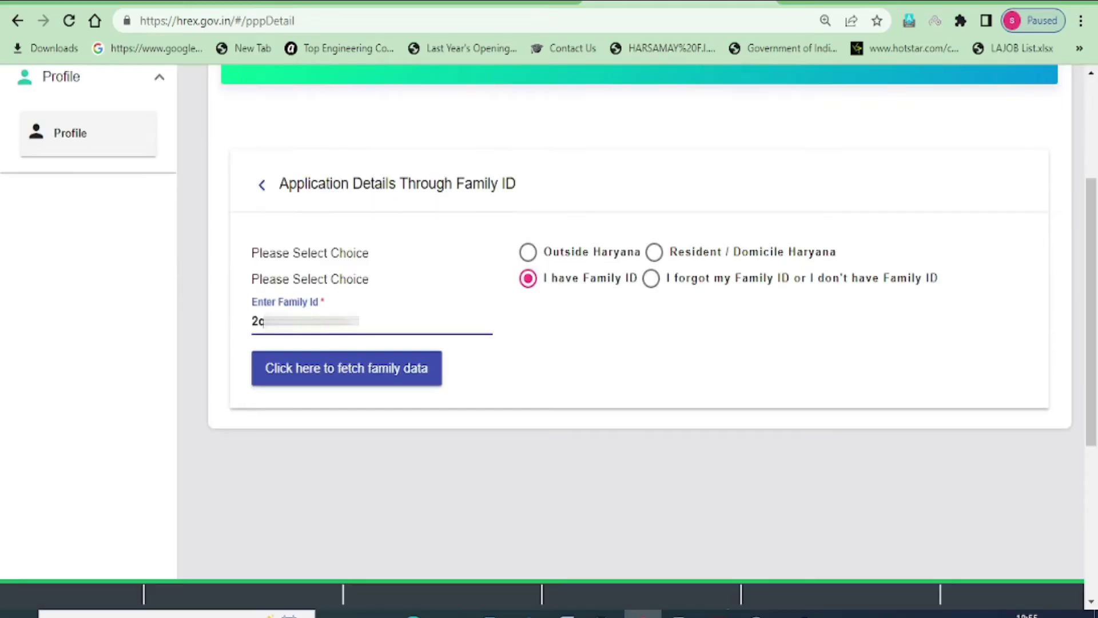
Fetch the family data, pick the candidate's own member record, and send an OTP
{"action": "left_click", "coordinate": [358, 380]}
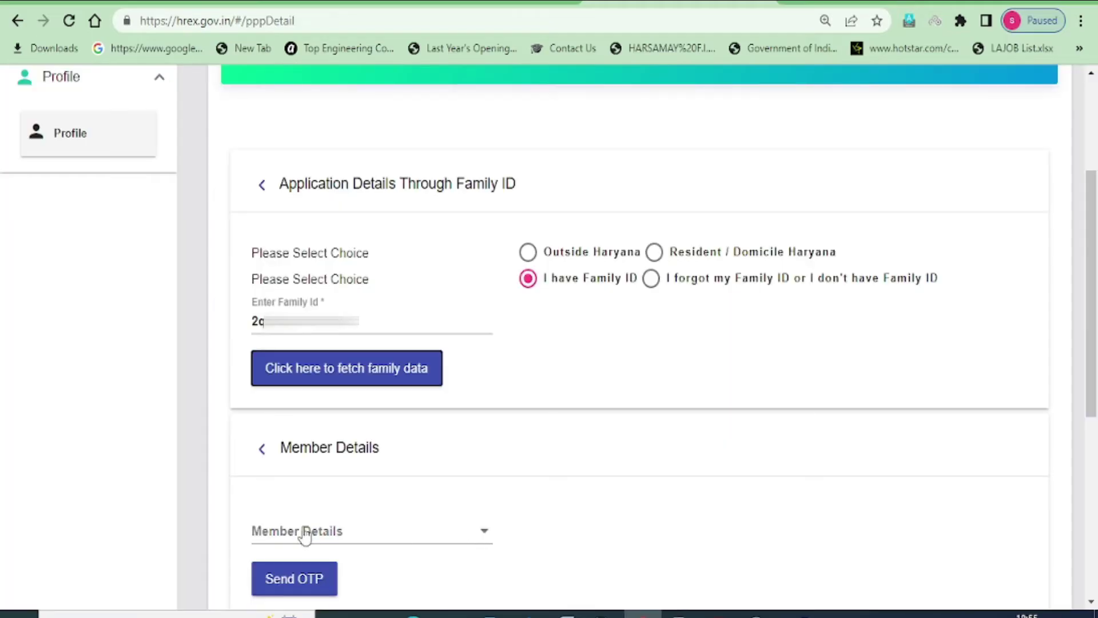
{"action": "left_click", "coordinate": [483, 537]}
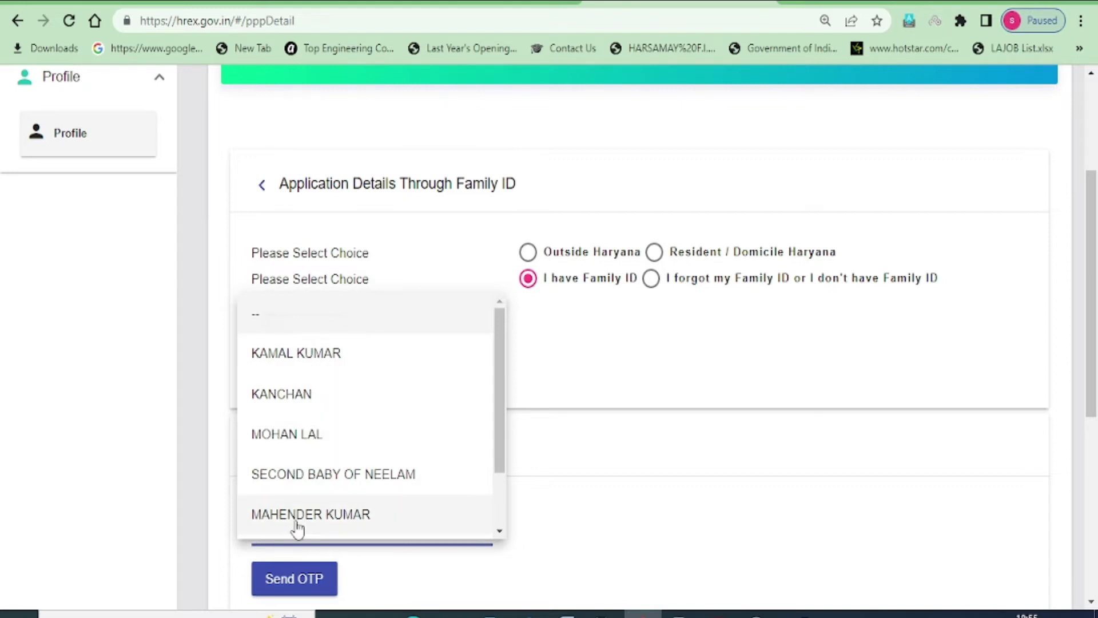
{"action": "left_click", "coordinate": [294, 362]}
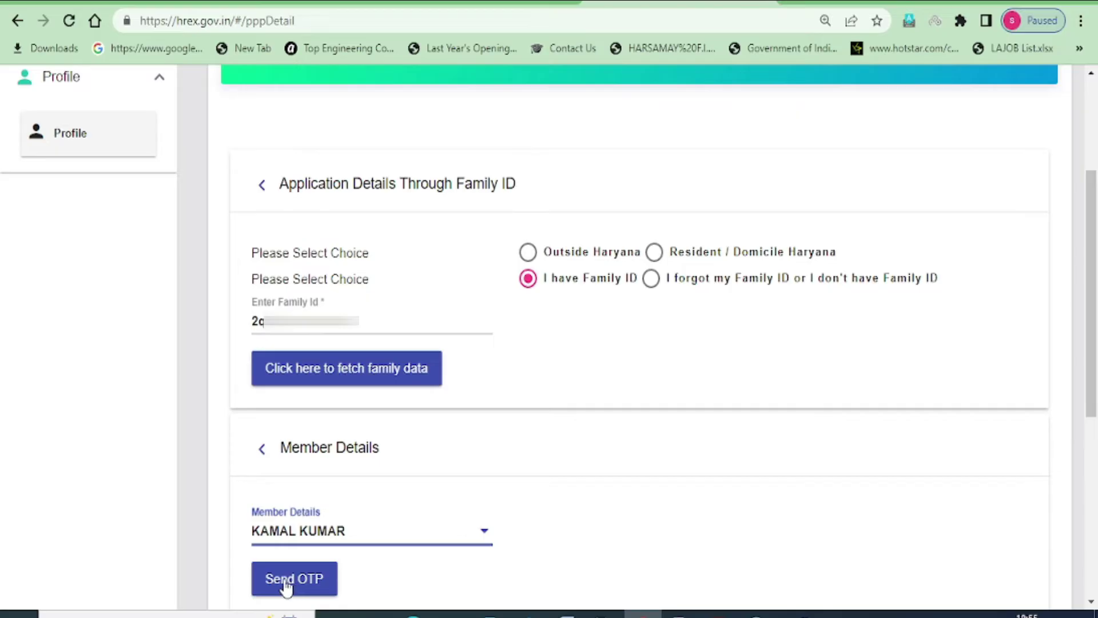
{"action": "left_click", "coordinate": [291, 580]}
{"action": "scroll", "coordinate": [595, 431], "scroll_direction": "down", "scroll_amount": 5}
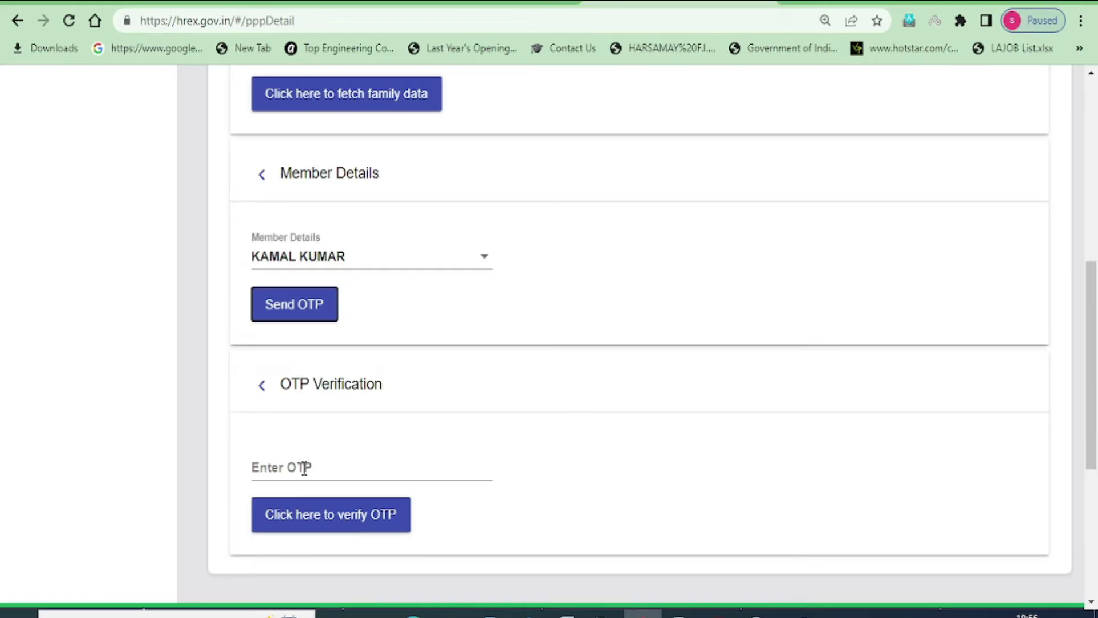
Enter the received OTP in the Enter OTP field
{"action": "left_click", "coordinate": [259, 466]}
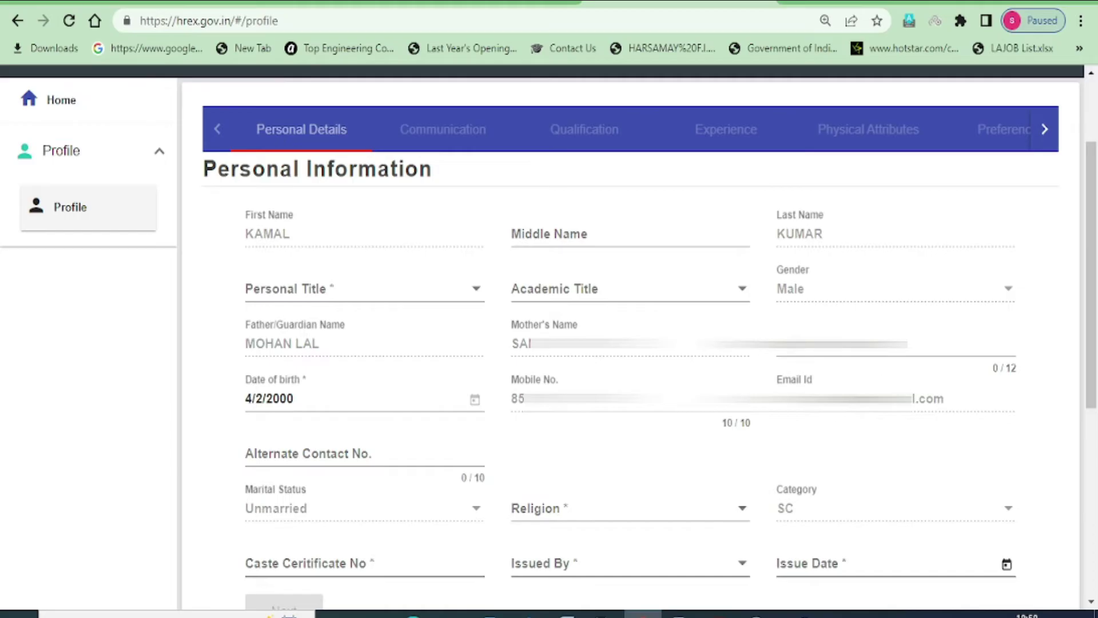
Set the personal title to Mr. and enter the 12-digit Aadhaar number
{"action": "left_click", "coordinate": [842, 348]}
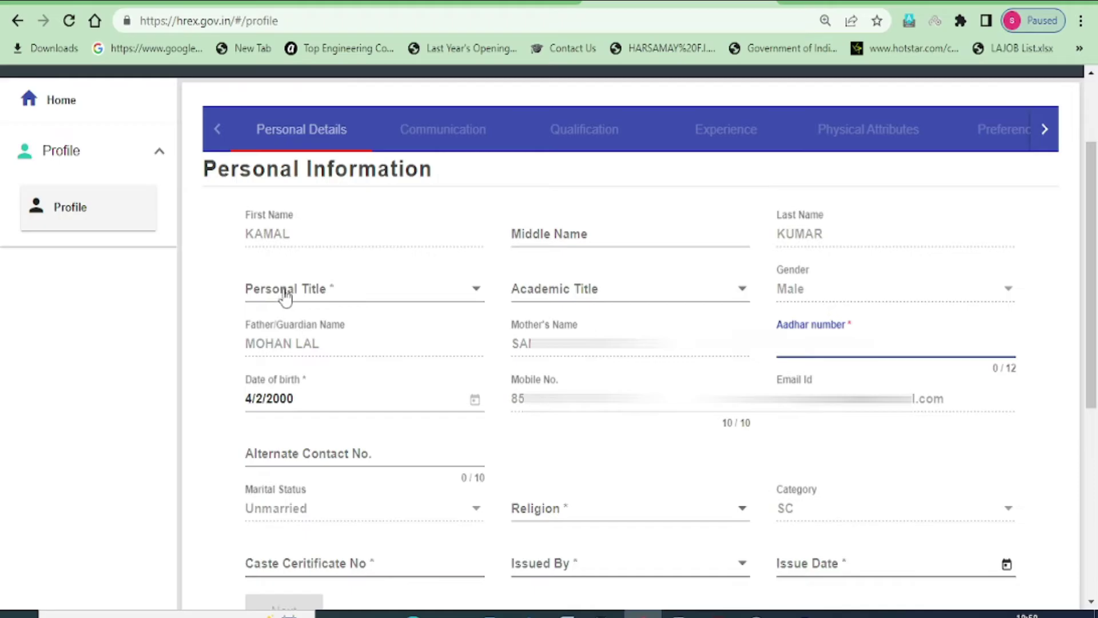
{"action": "left_click", "coordinate": [383, 297]}
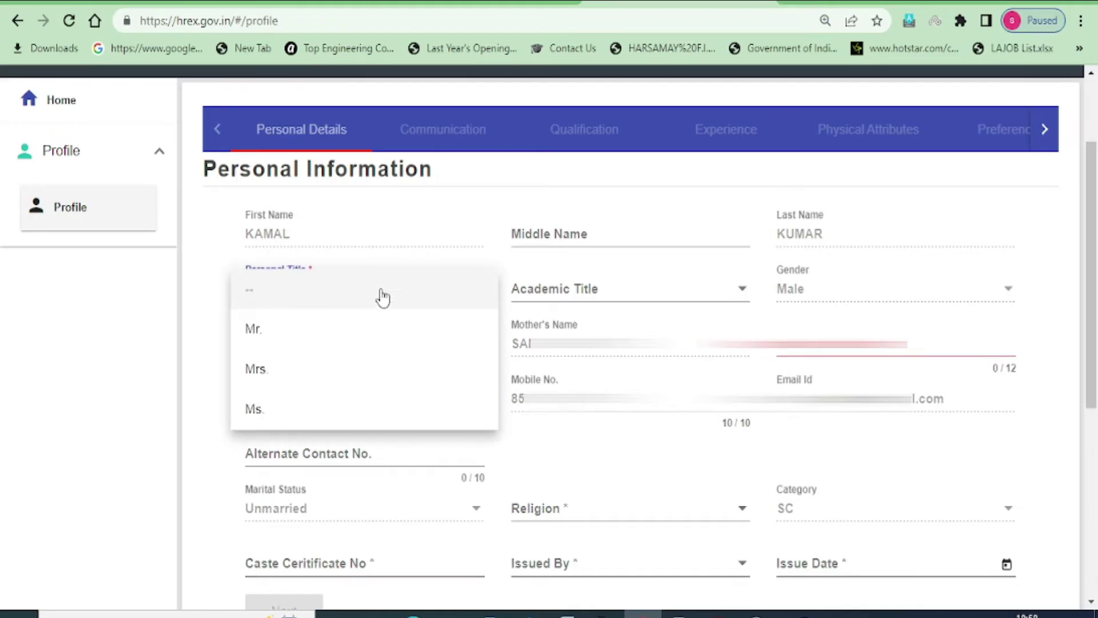
{"action": "left_click", "coordinate": [255, 338]}
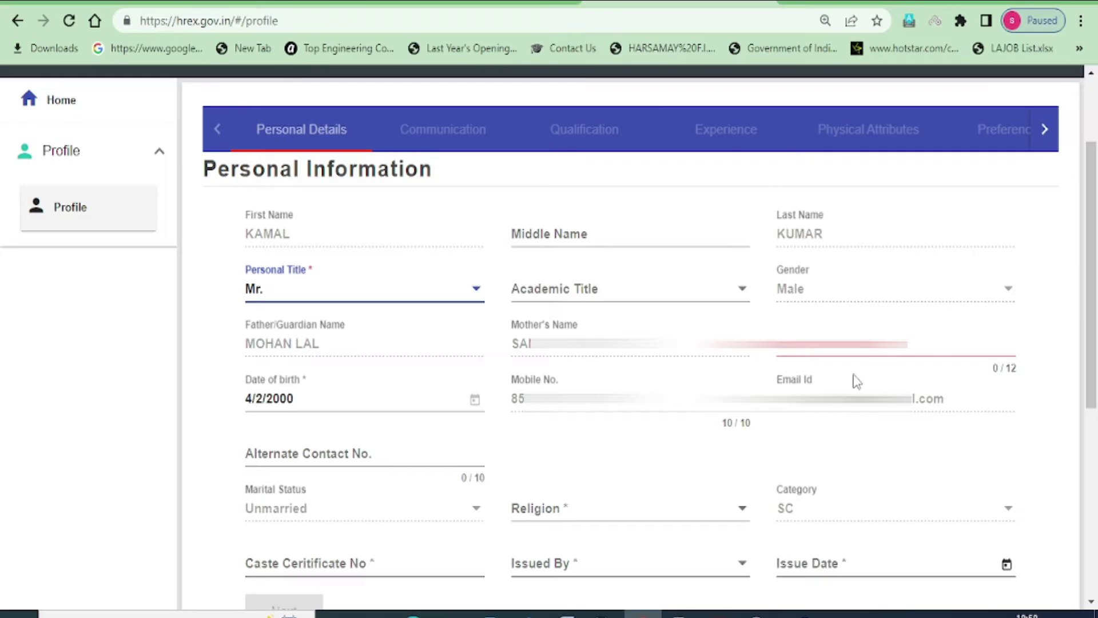
{"action": "left_click", "coordinate": [995, 348]}
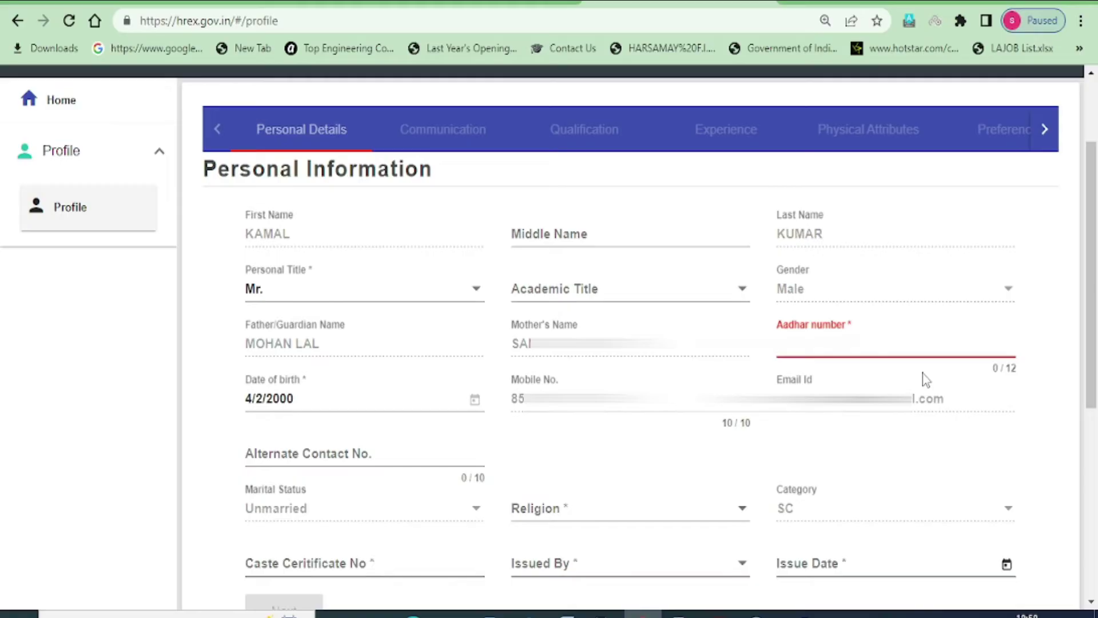
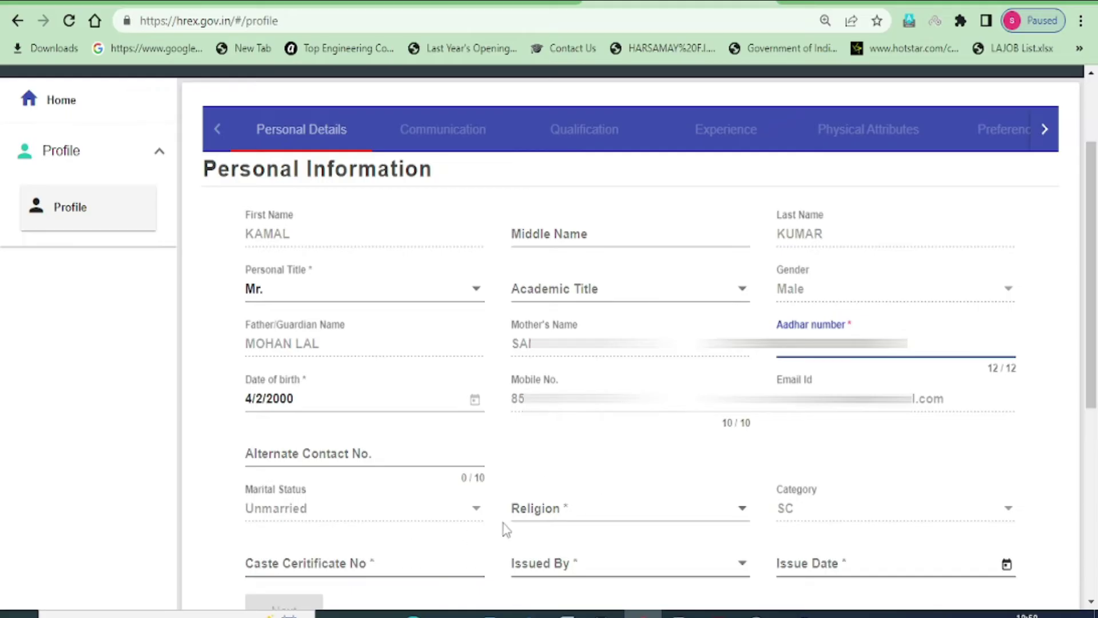
Choose Hinduism as the religion on the Personal Details form
{"action": "left_click", "coordinate": [630, 522]}
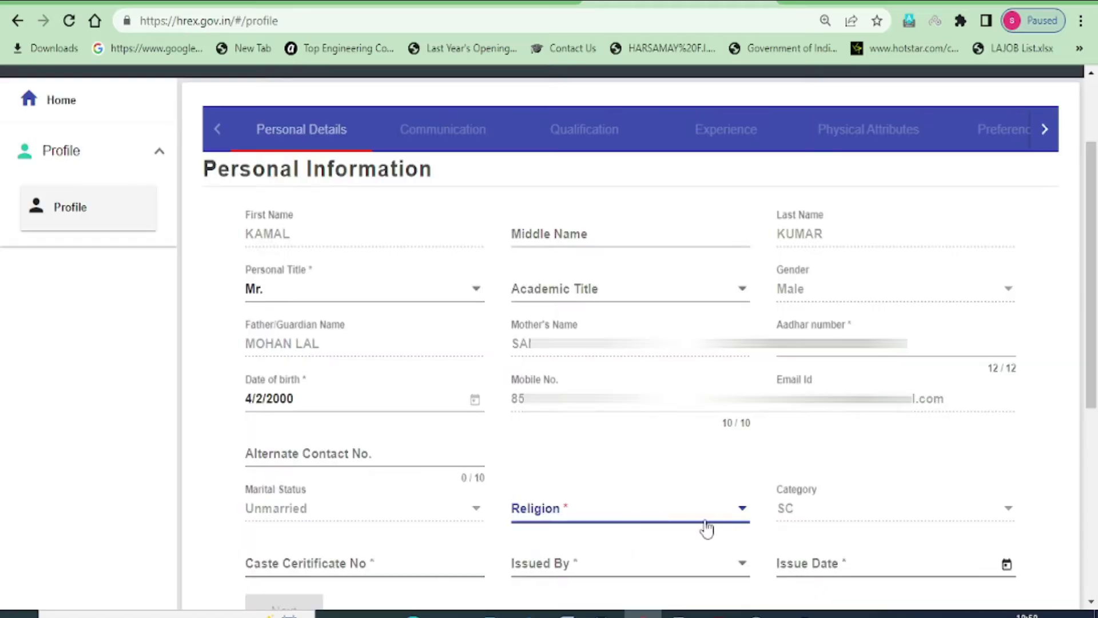
{"action": "left_click", "coordinate": [744, 514]}
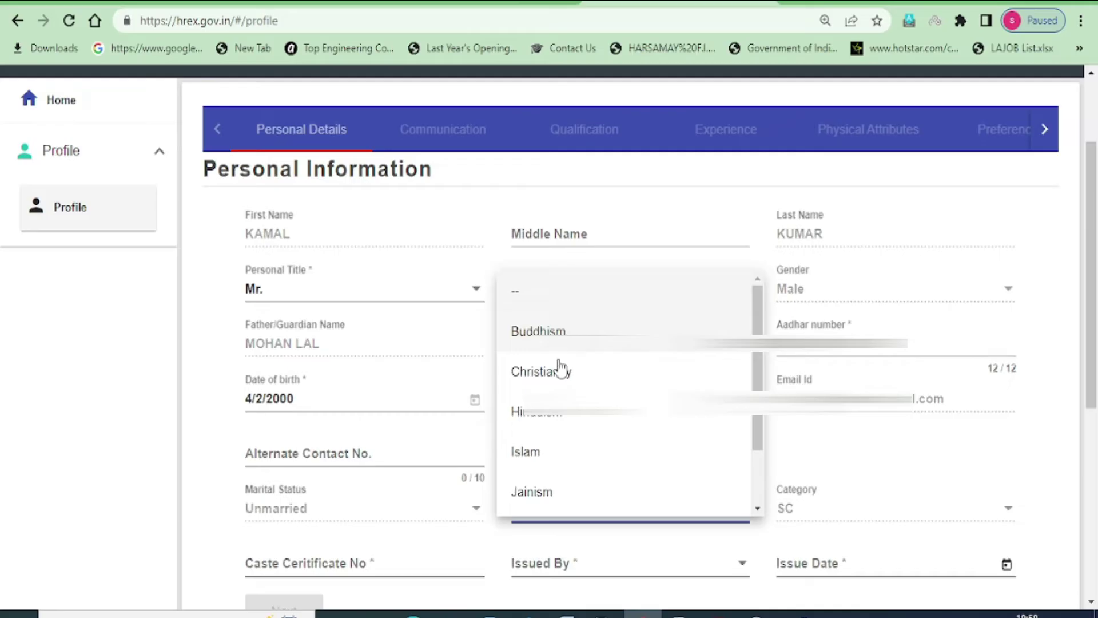
{"action": "left_click", "coordinate": [545, 421]}
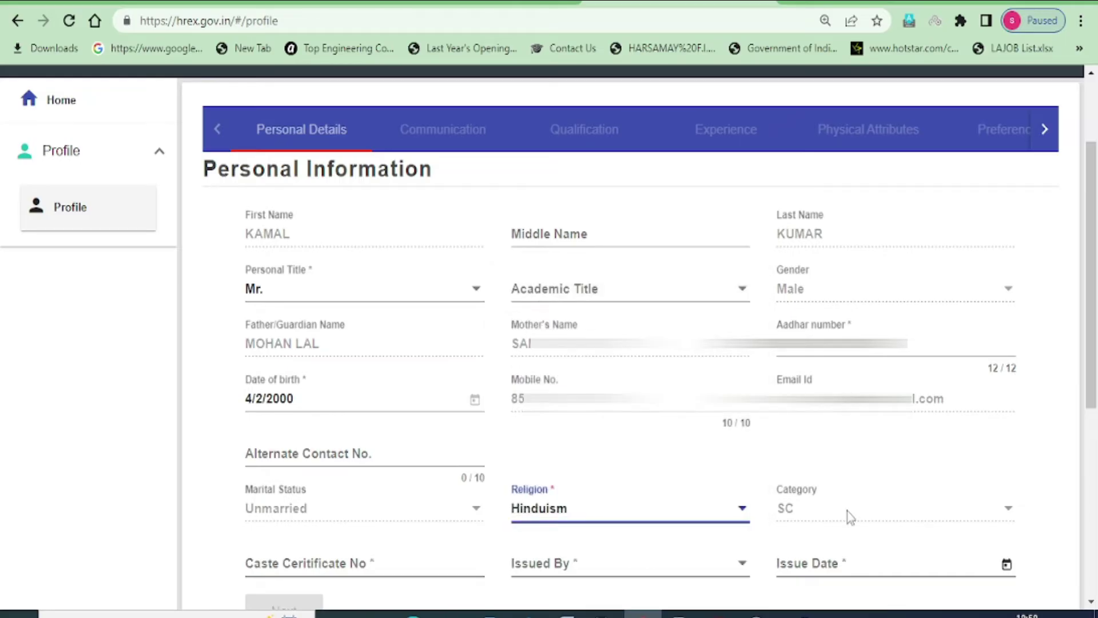
{"action": "scroll", "coordinate": [621, 537], "scroll_direction": "down", "scroll_amount": 3}
{"action": "left_click", "coordinate": [338, 392]}
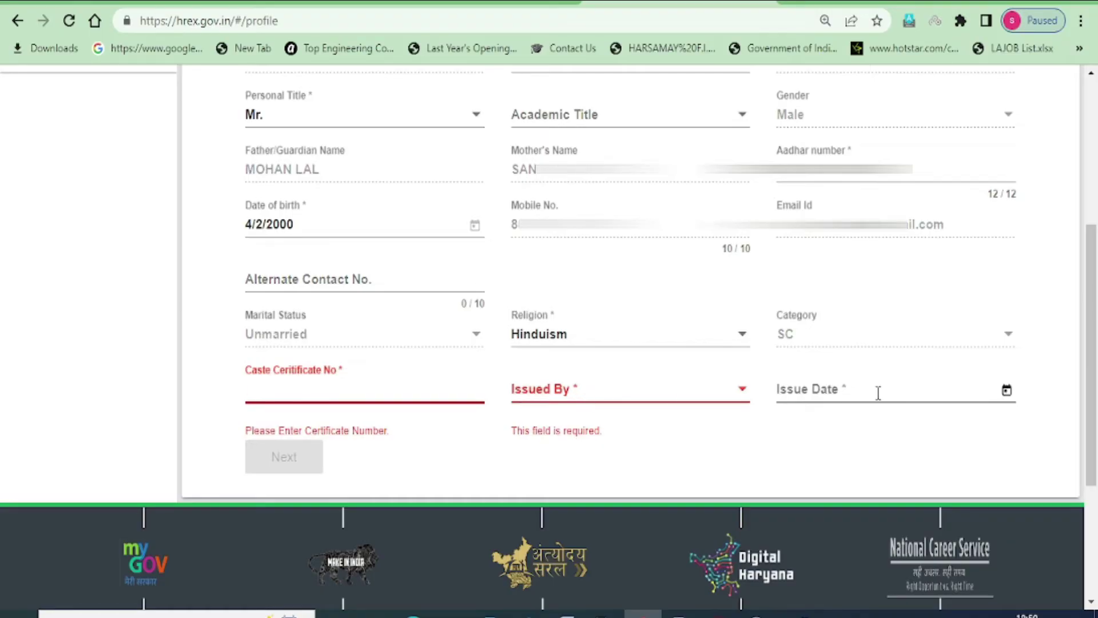
Pick E.M/ Tehsildar Ellenabad as the caste certificate issuer and save the personal details
{"action": "left_click", "coordinate": [745, 399]}
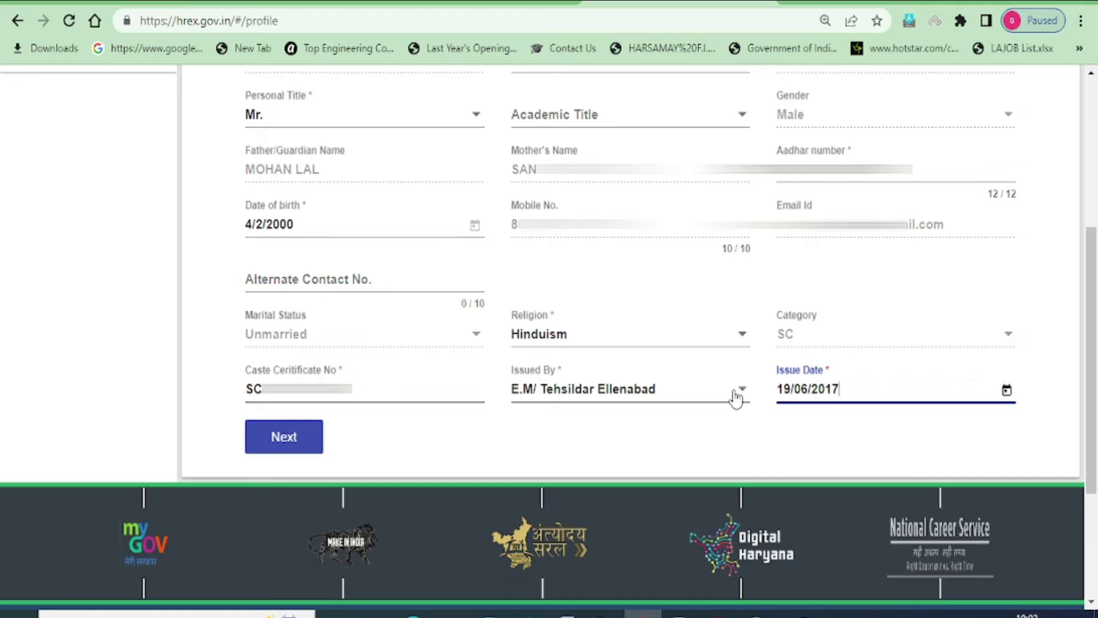
{"action": "left_click", "coordinate": [287, 449]}
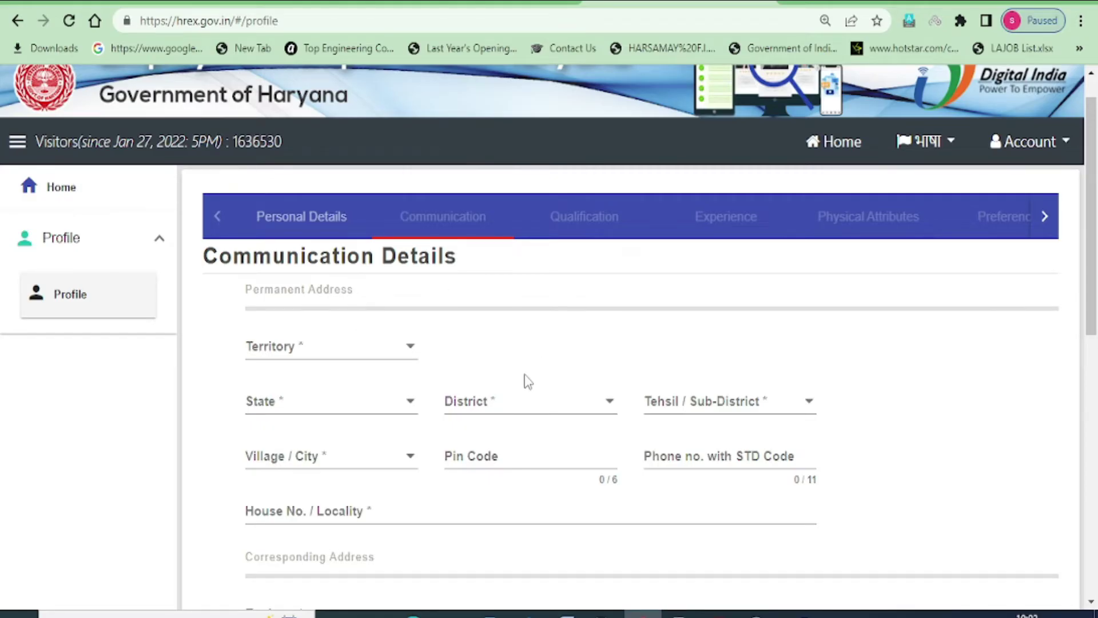
Set the permanent address to Rural territory, state HARYANA, district SIRSA, and its tehsil
{"action": "scroll", "coordinate": [528, 381], "scroll_direction": "down", "scroll_amount": 1}
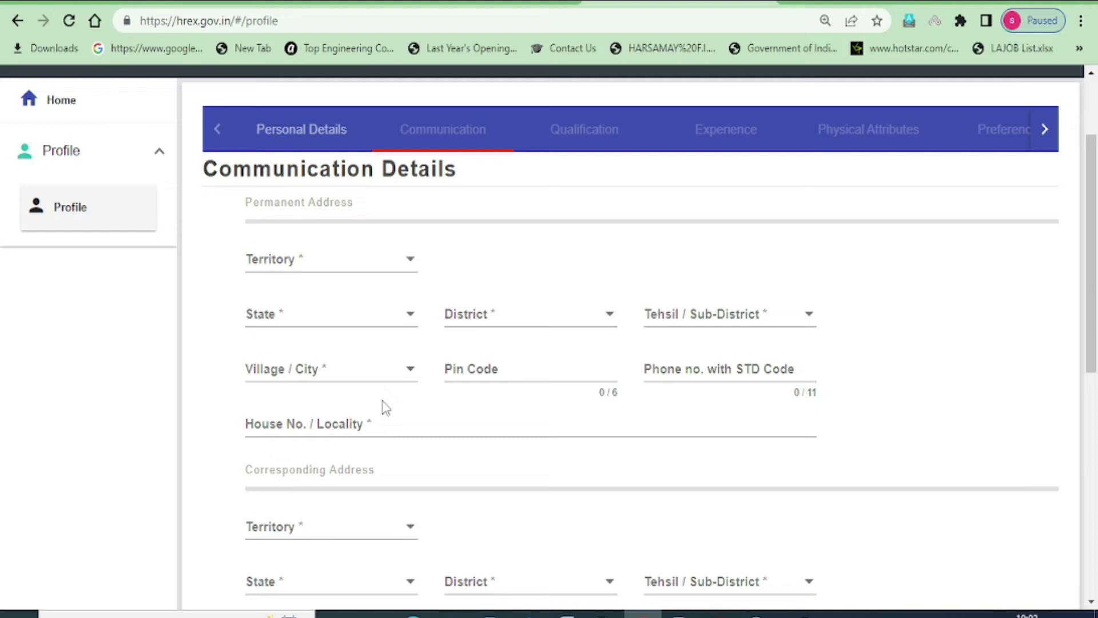
{"action": "left_click", "coordinate": [372, 267]}
{"action": "left_click", "coordinate": [408, 265]}
{"action": "left_click", "coordinate": [407, 267]}
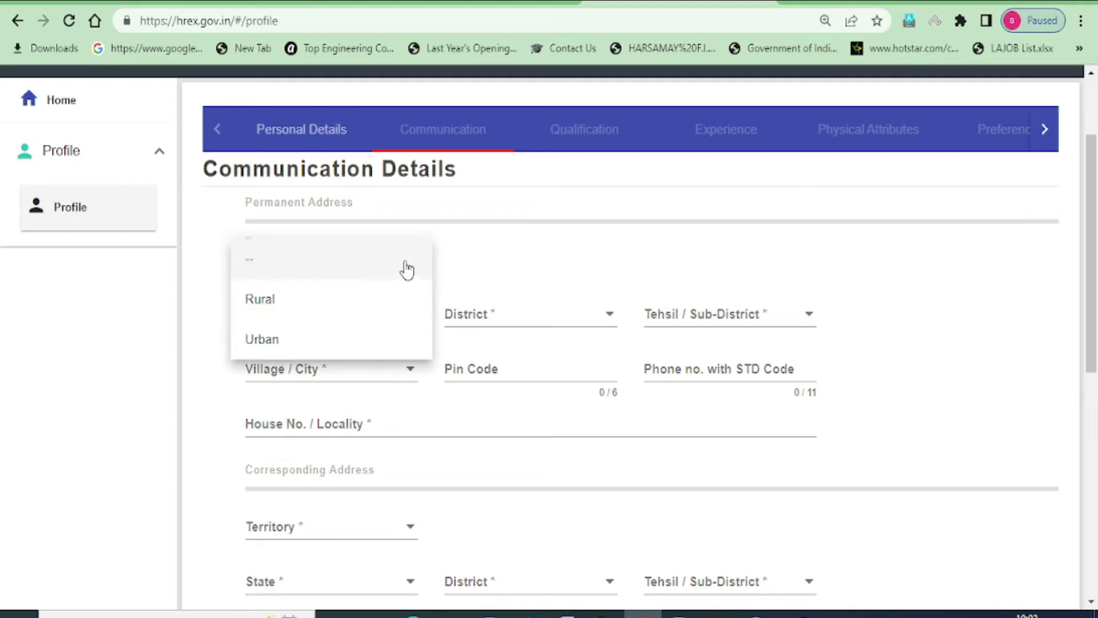
{"action": "left_click", "coordinate": [273, 309]}
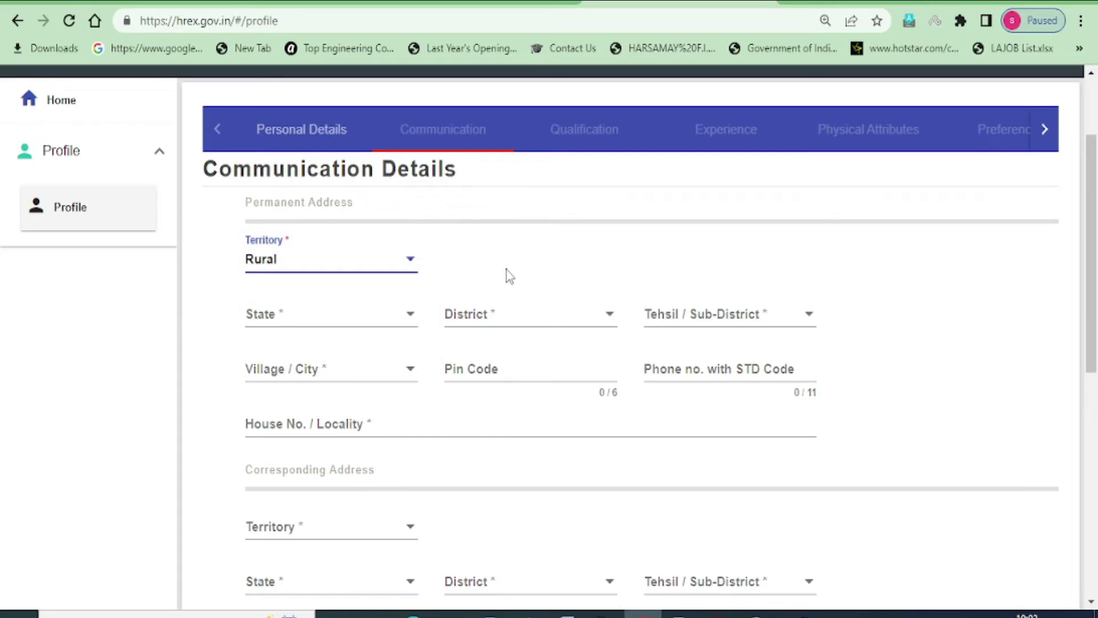
{"action": "left_click", "coordinate": [299, 327]}
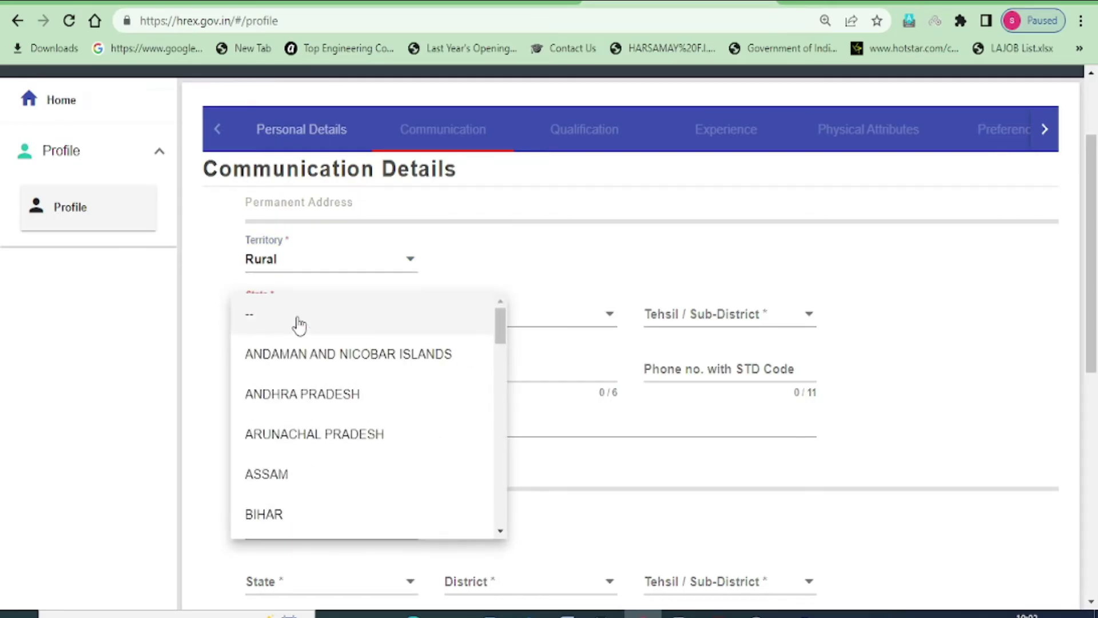
{"action": "scroll", "coordinate": [299, 325], "scroll_direction": "down", "scroll_amount": 5}
{"action": "key", "text": "Return"}
{"action": "left_click", "coordinate": [530, 319]}
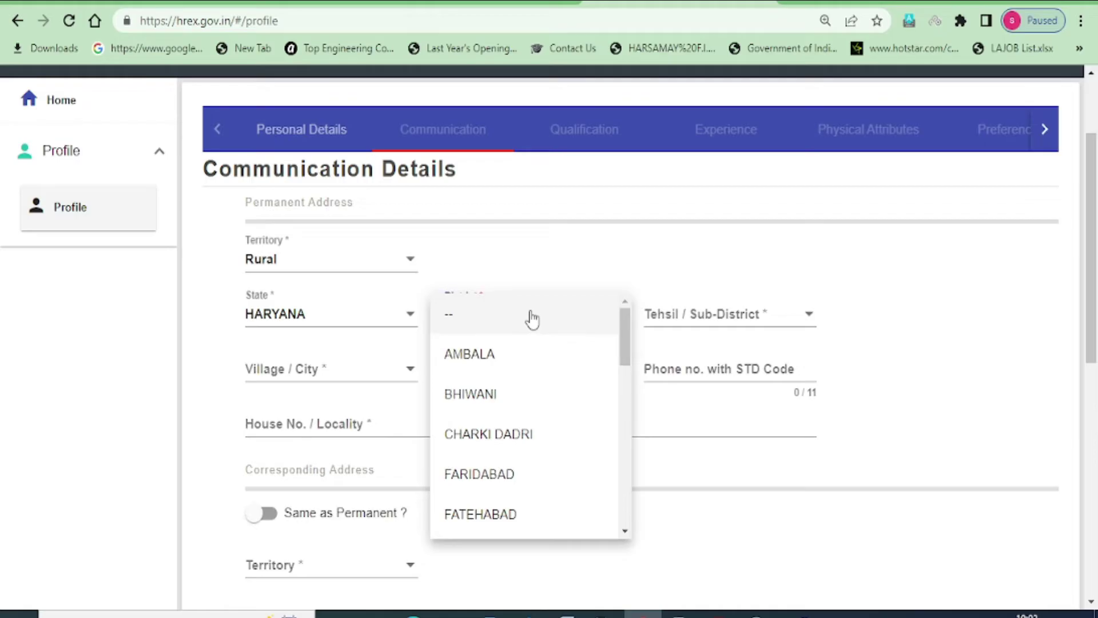
{"action": "key", "text": "s"}
{"action": "key", "text": "Return"}
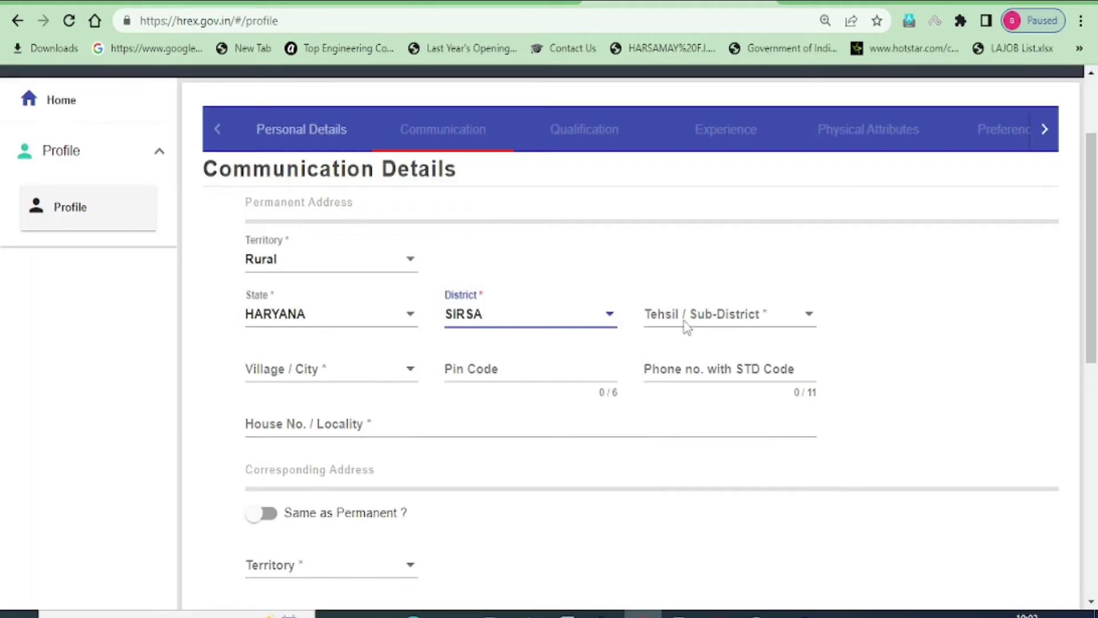
{"action": "left_click", "coordinate": [732, 322]}
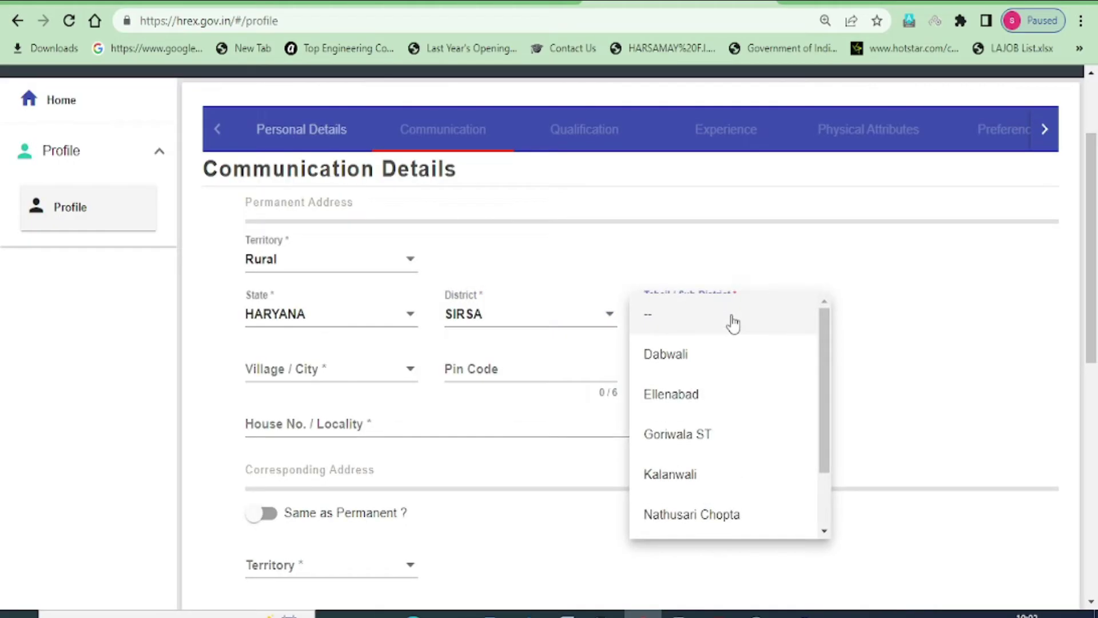
{"action": "key", "text": "e"}
{"action": "key", "text": "Return"}
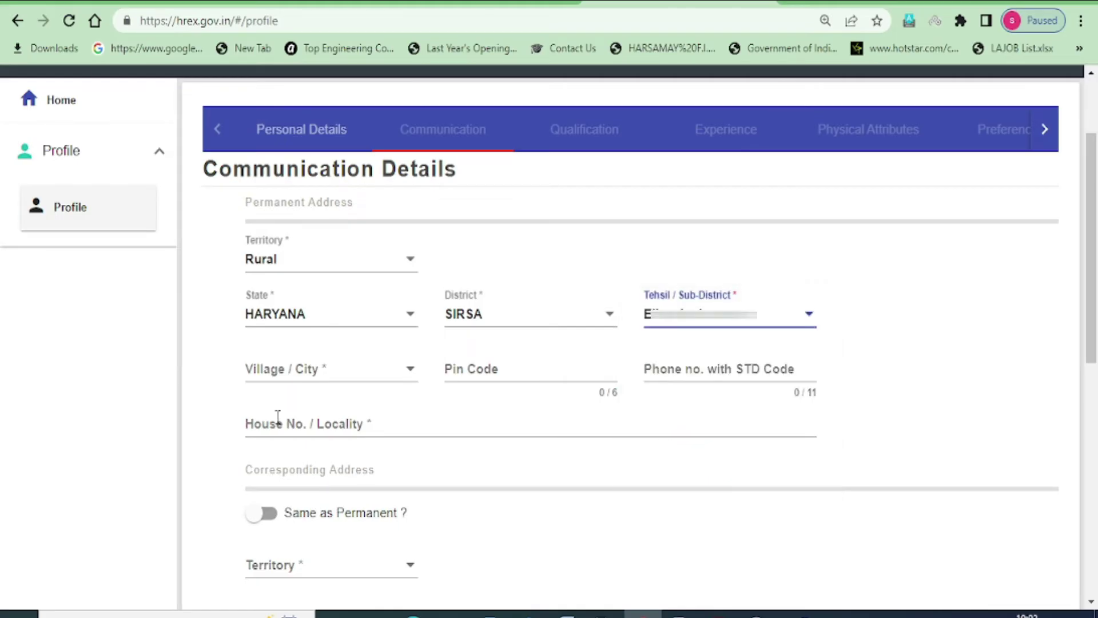
Choose the home village, enter the pin code and house number/locality VILLAGE
{"action": "left_click", "coordinate": [264, 382]}
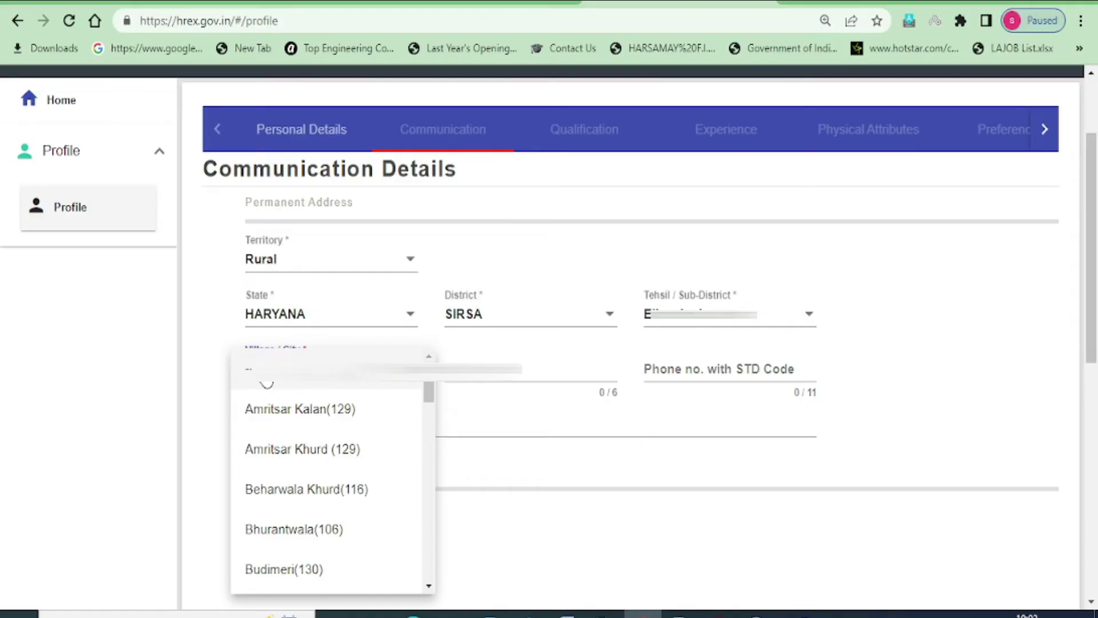
{"action": "key", "text": "t"}
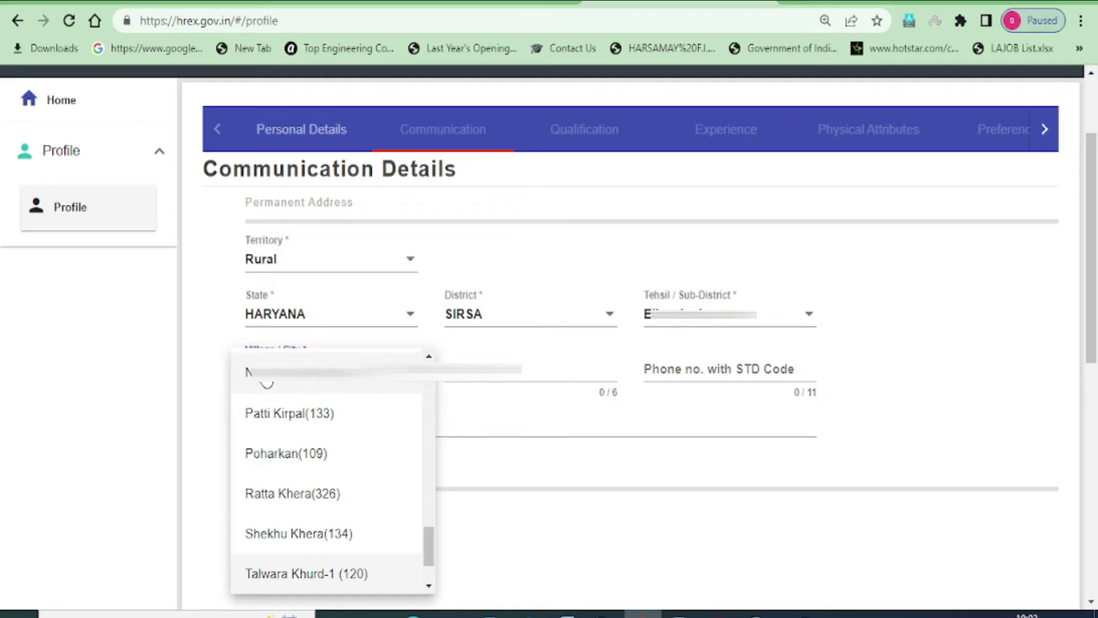
{"action": "left_click", "coordinate": [345, 573]}
{"action": "left_click", "coordinate": [491, 360]}
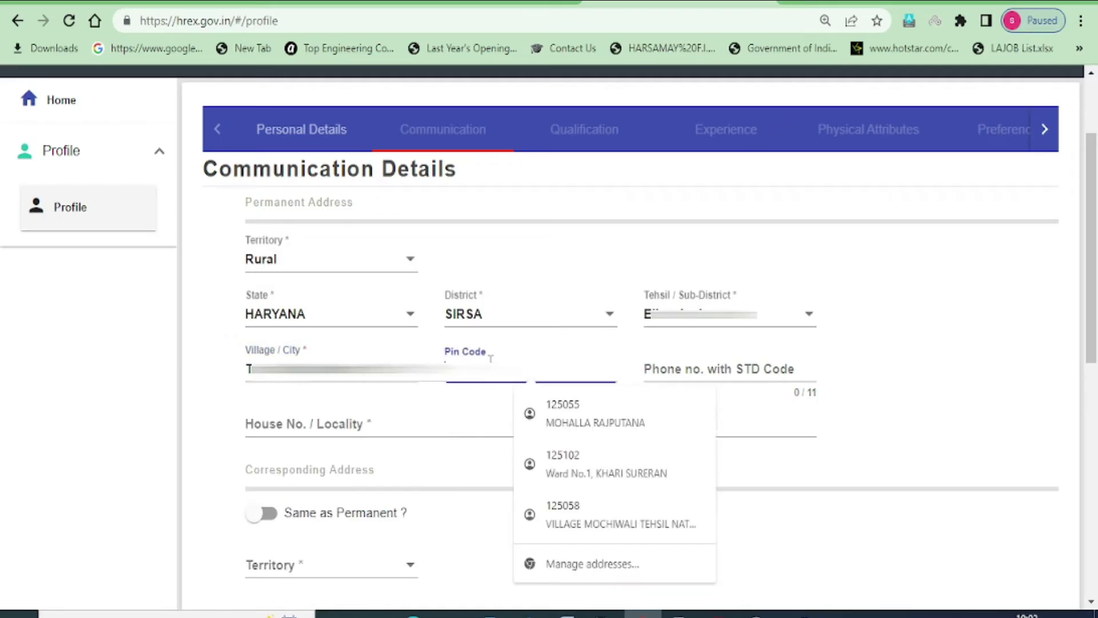
{"action": "type", "text": "125102"}
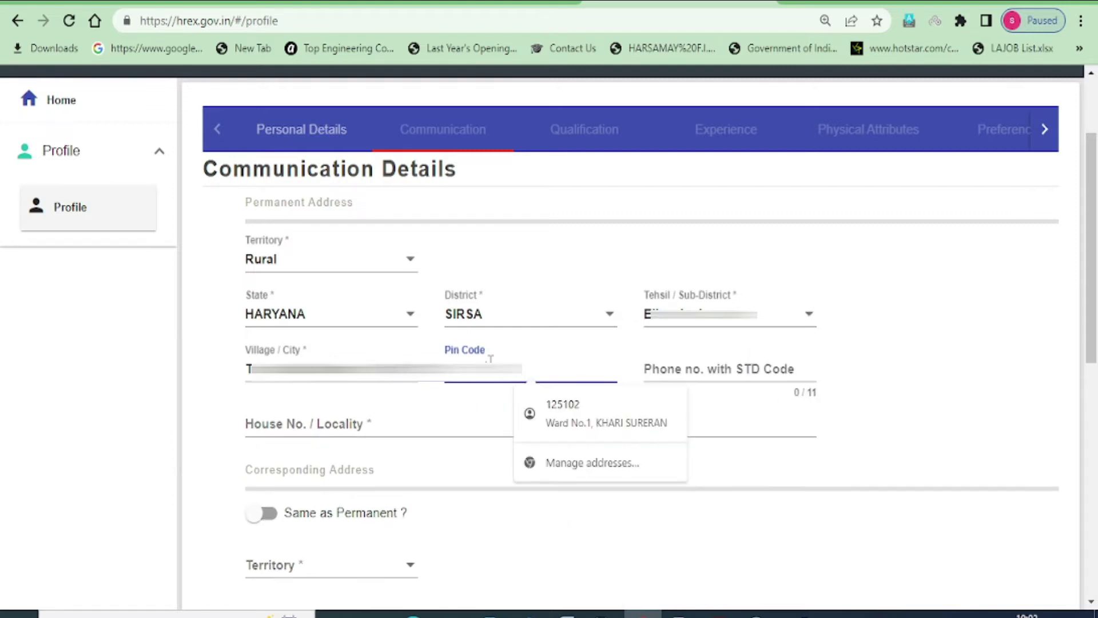
{"action": "left_click", "coordinate": [620, 424]}
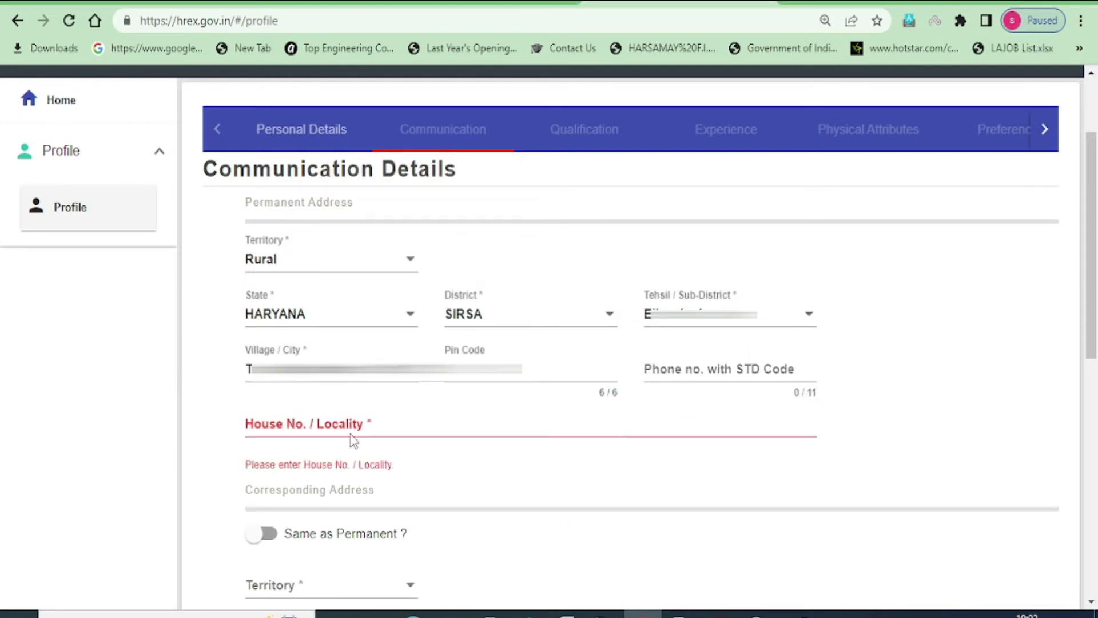
{"action": "type", "text": "VILLAGE"}
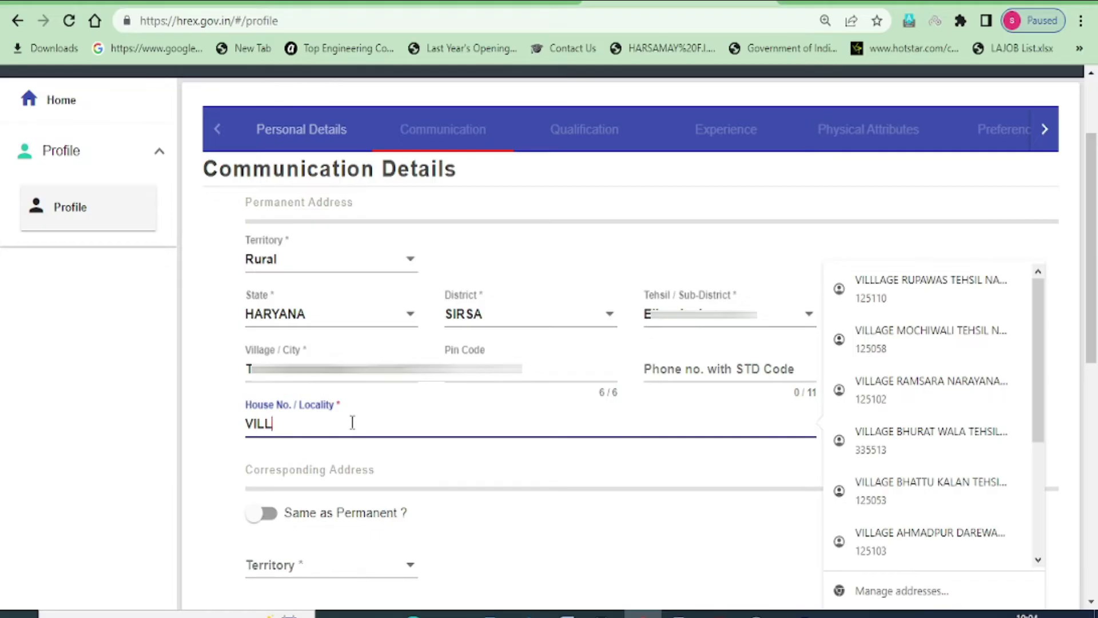
{"action": "left_click", "coordinate": [836, 466]}
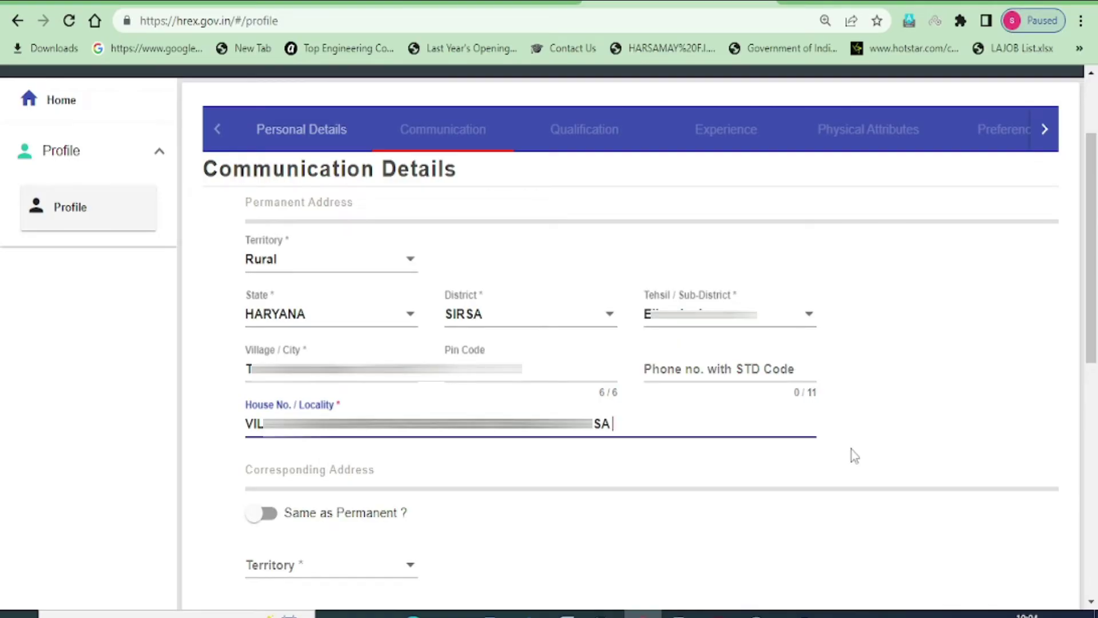
Use the permanent address as the corresponding address and save the communication details
{"action": "scroll", "coordinate": [282, 269], "scroll_direction": "down", "scroll_amount": 5}
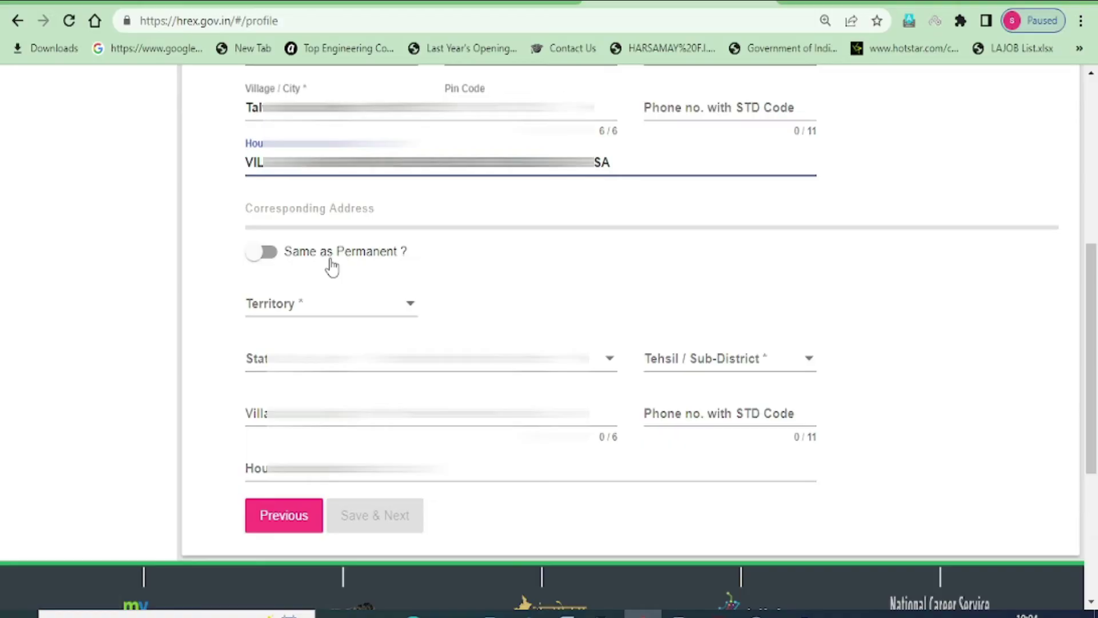
{"action": "left_click", "coordinate": [267, 254]}
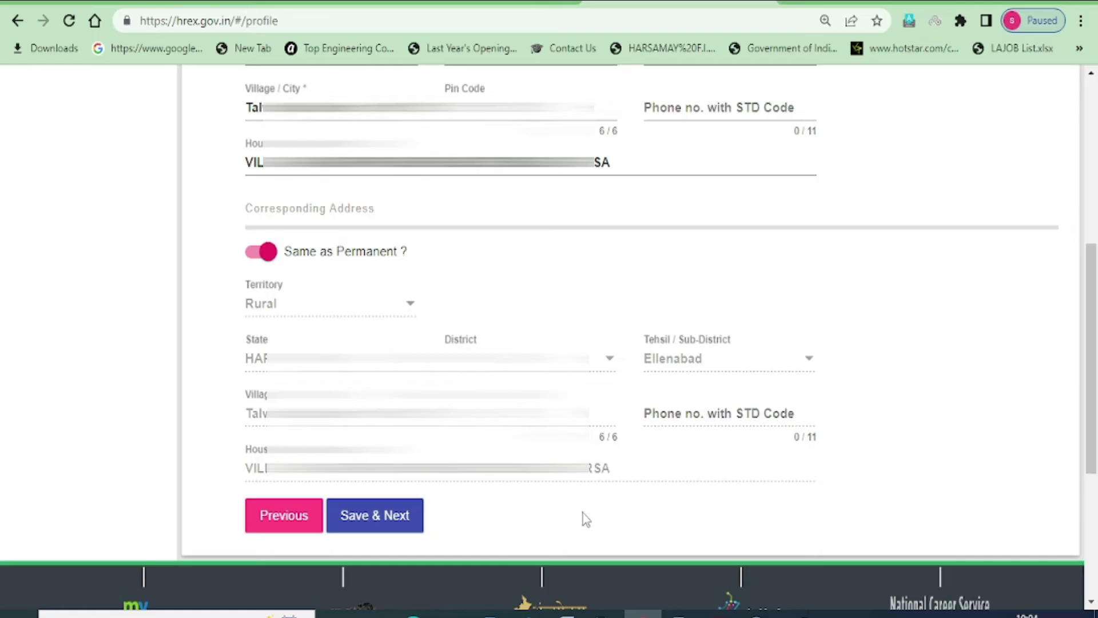
{"action": "left_click", "coordinate": [368, 518]}
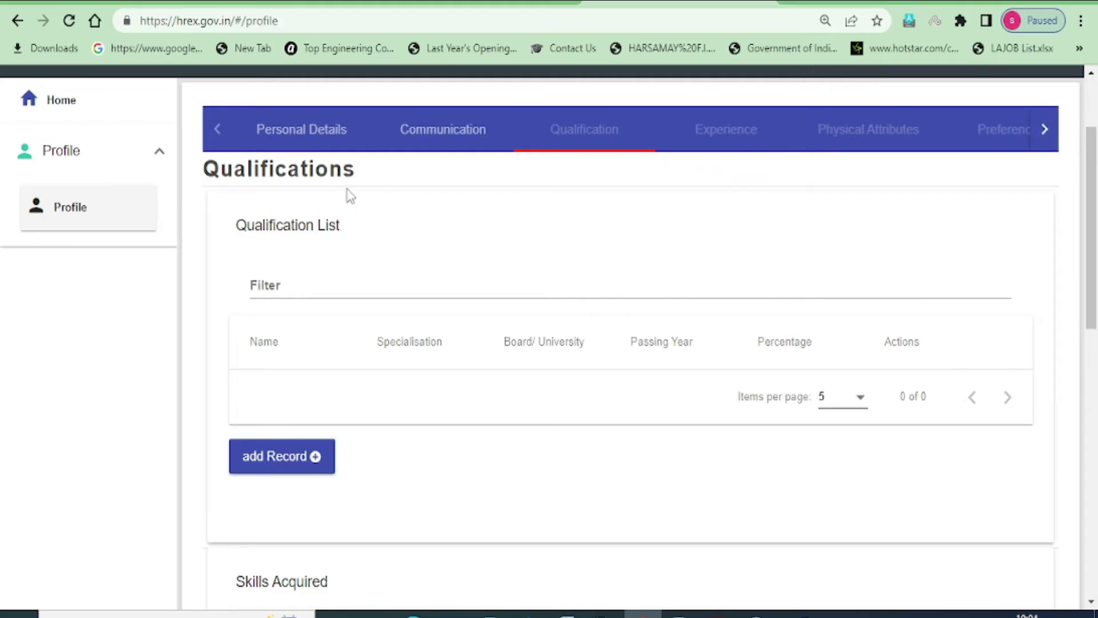
Add a qualification record: Level 10th, SSC (10th Class), Not Applicable specialization, HBSE board
{"action": "left_click", "coordinate": [279, 461]}
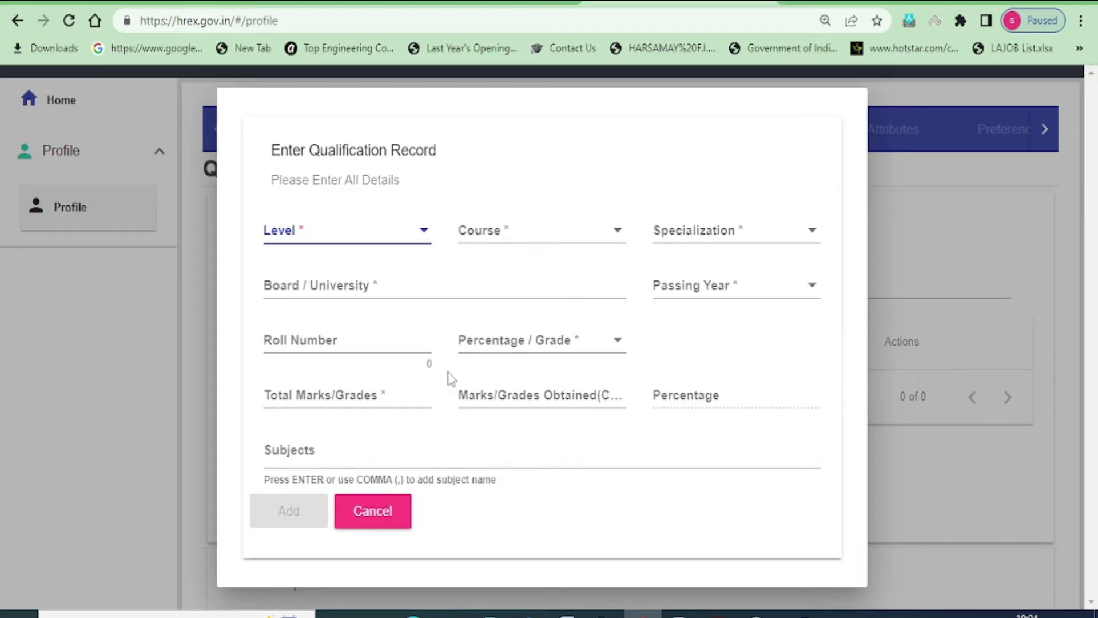
{"action": "left_click", "coordinate": [403, 241]}
{"action": "left_click", "coordinate": [296, 312]}
{"action": "left_click", "coordinate": [539, 237]}
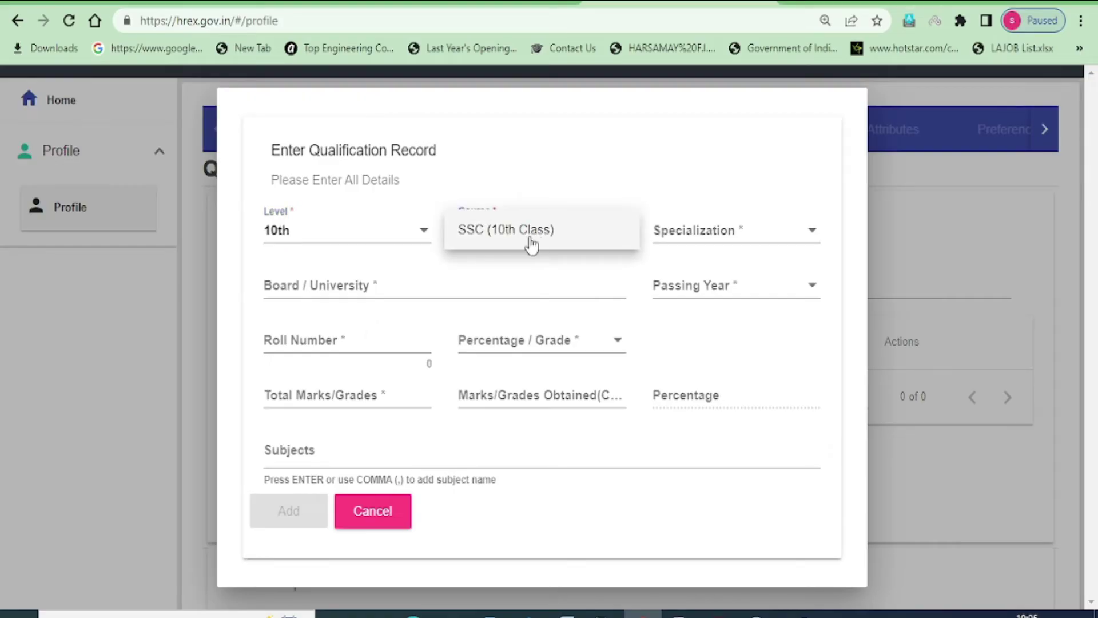
{"action": "left_click", "coordinate": [515, 240]}
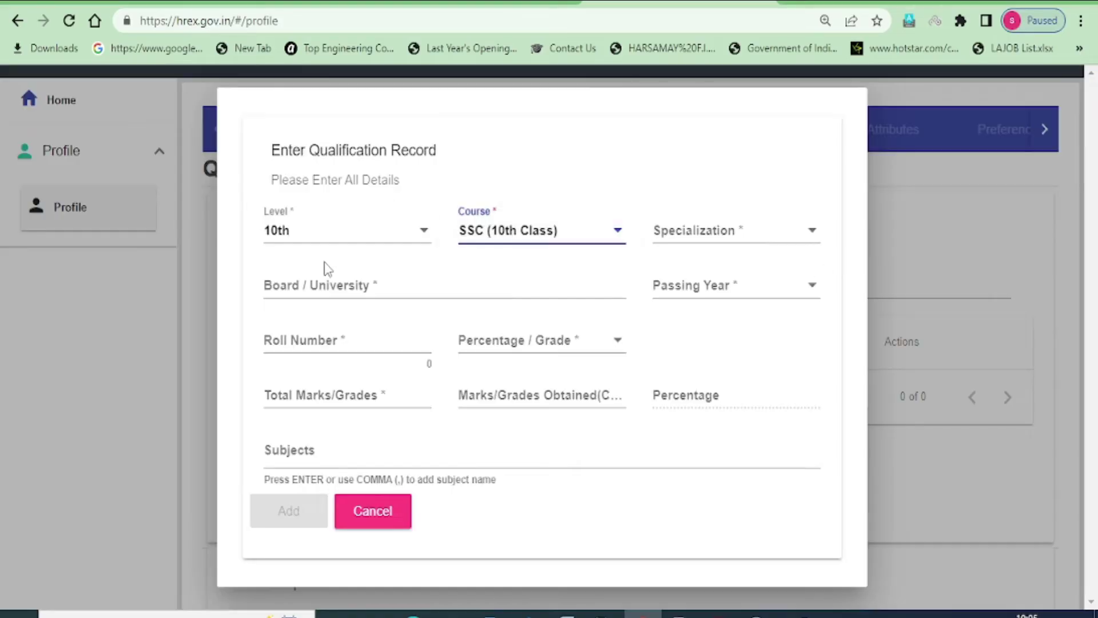
{"action": "left_click", "coordinate": [729, 243]}
{"action": "left_click", "coordinate": [692, 238]}
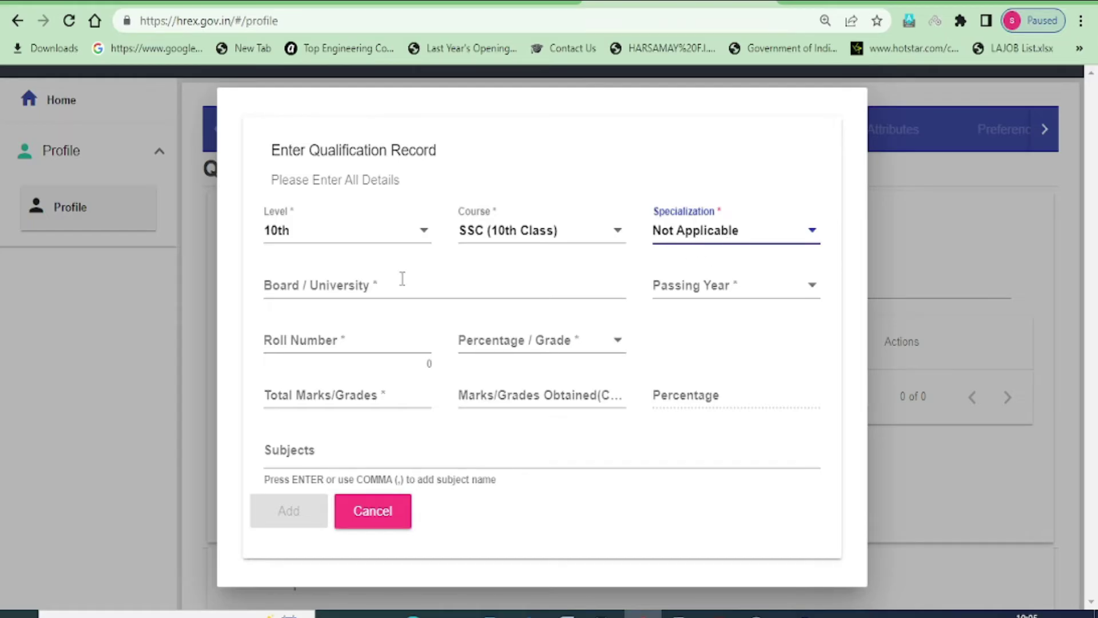
{"action": "left_click", "coordinate": [282, 284]}
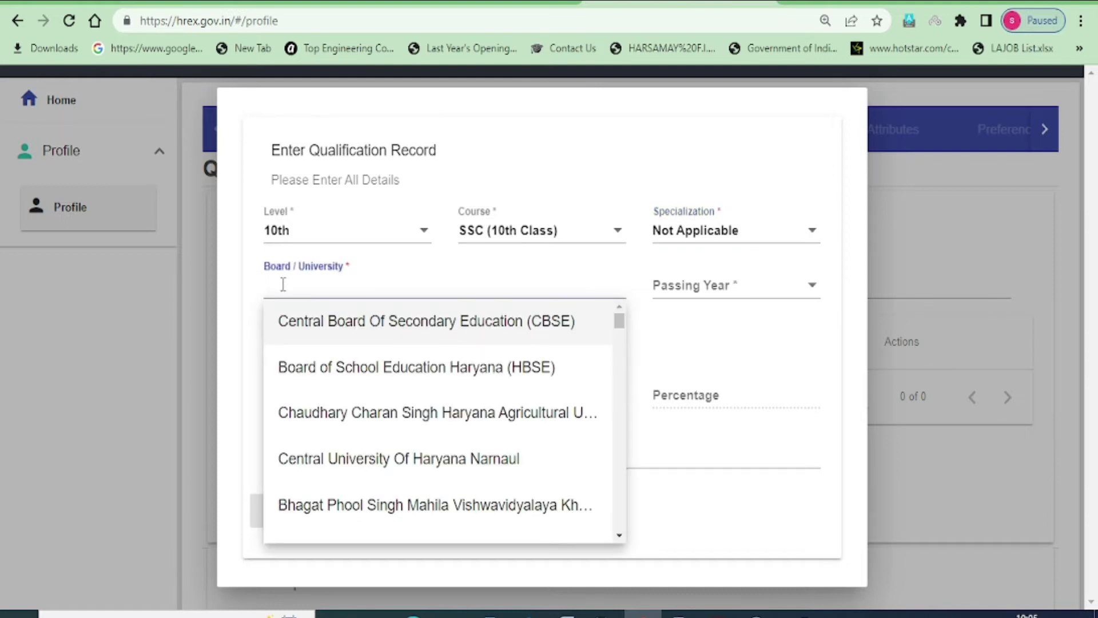
{"action": "left_click", "coordinate": [338, 367]}
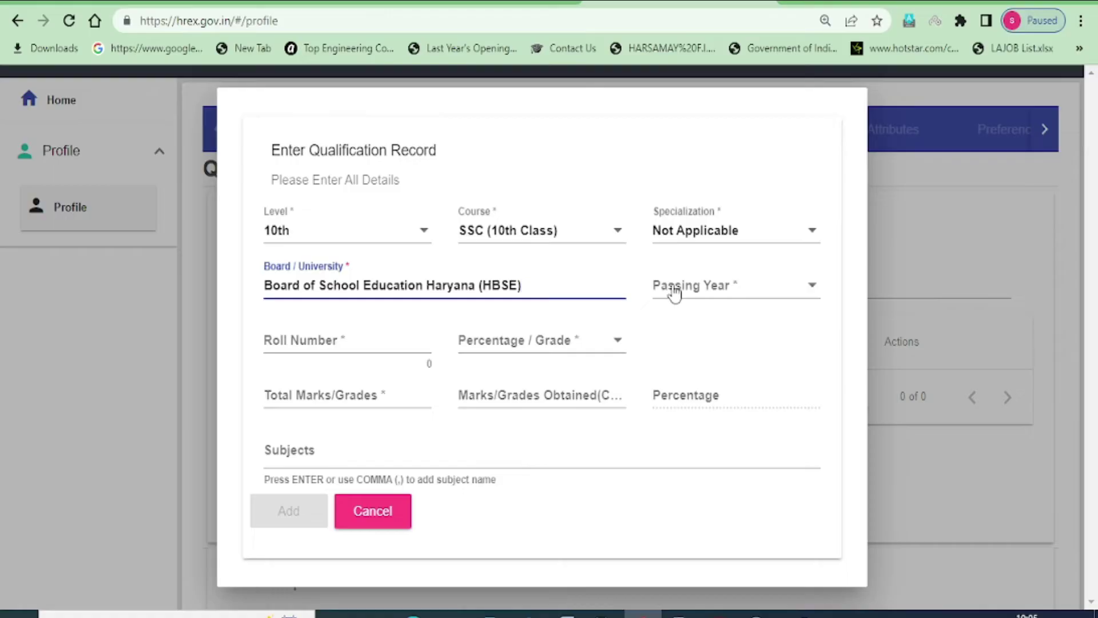
Set passing year 2017, paste the roll number, and enter 294 of 500 marks as Percentage
{"action": "left_click", "coordinate": [678, 293]}
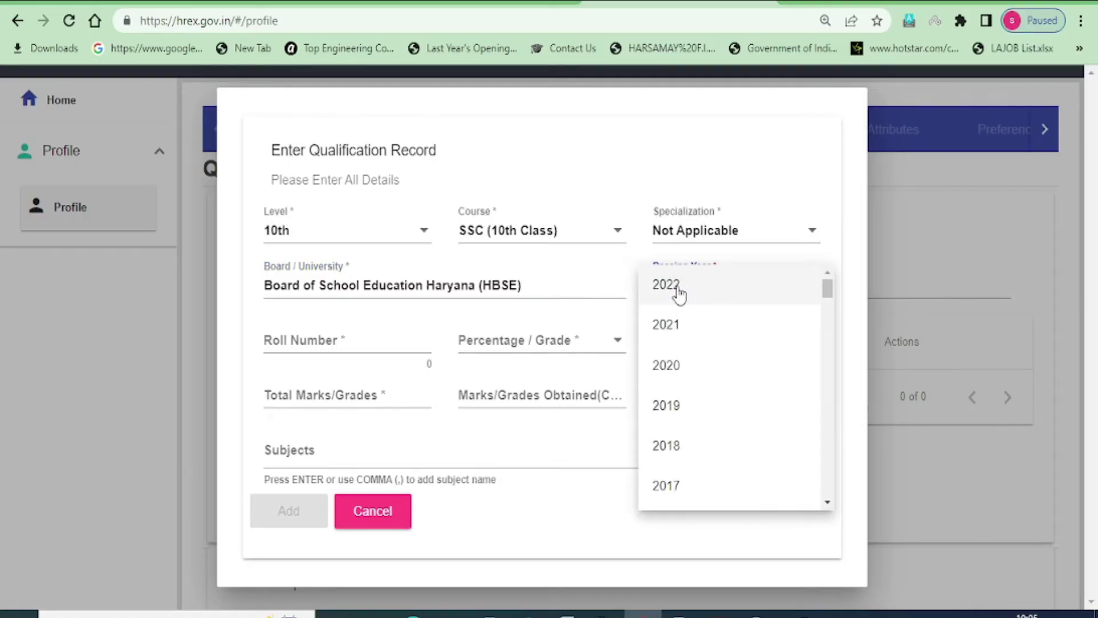
{"action": "left_click", "coordinate": [672, 486]}
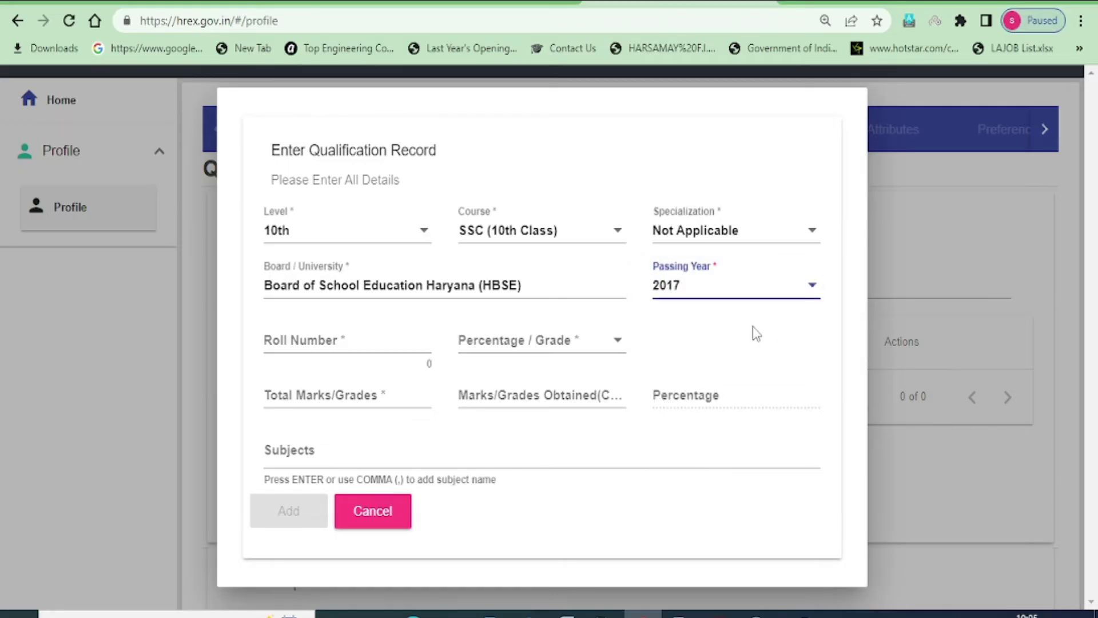
{"action": "left_click", "coordinate": [286, 342]}
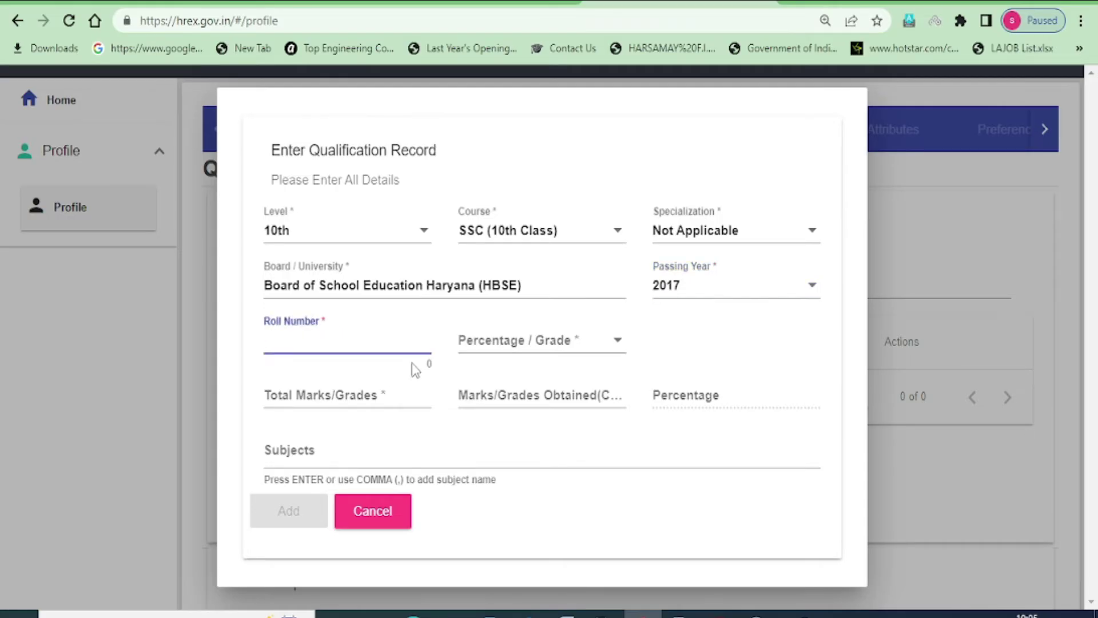
{"action": "left_click", "coordinate": [544, 350]}
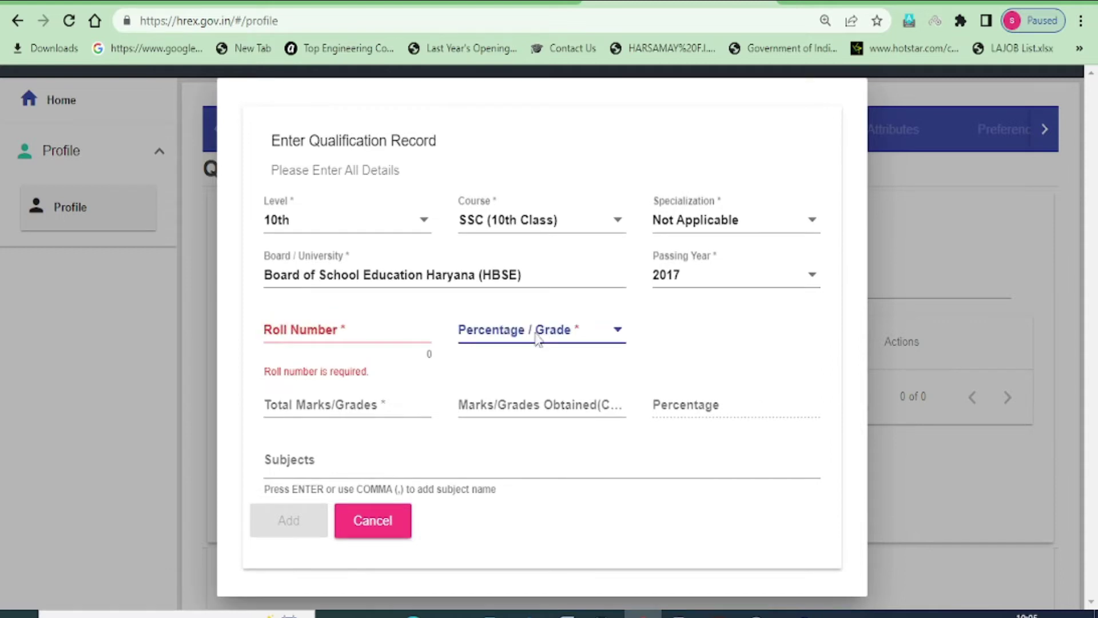
{"action": "left_click", "coordinate": [493, 378]}
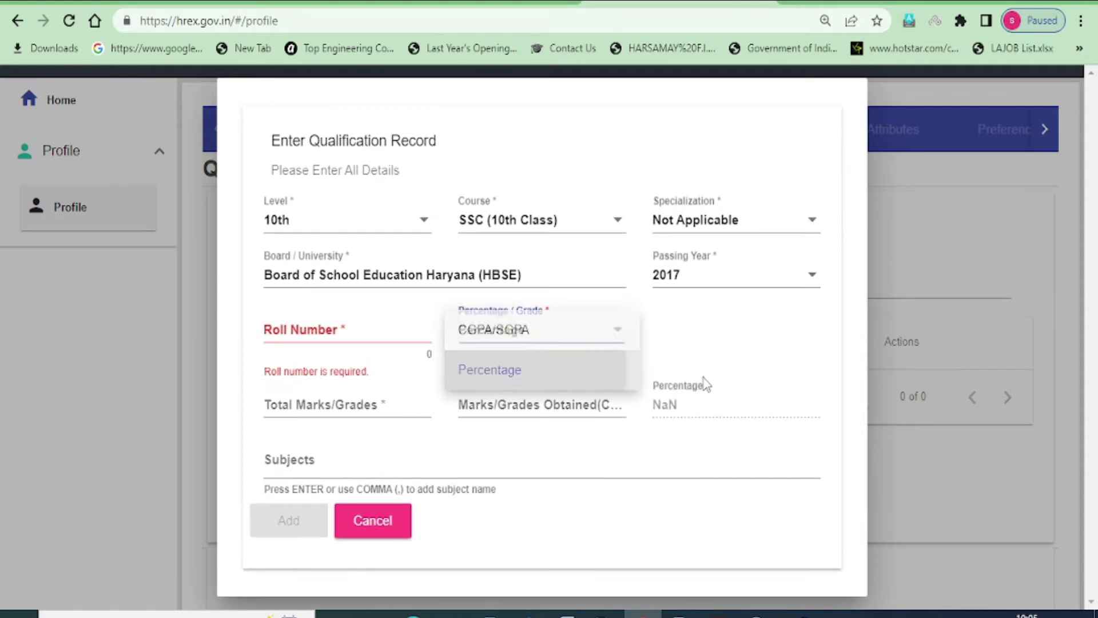
{"action": "left_click", "coordinate": [268, 404]}
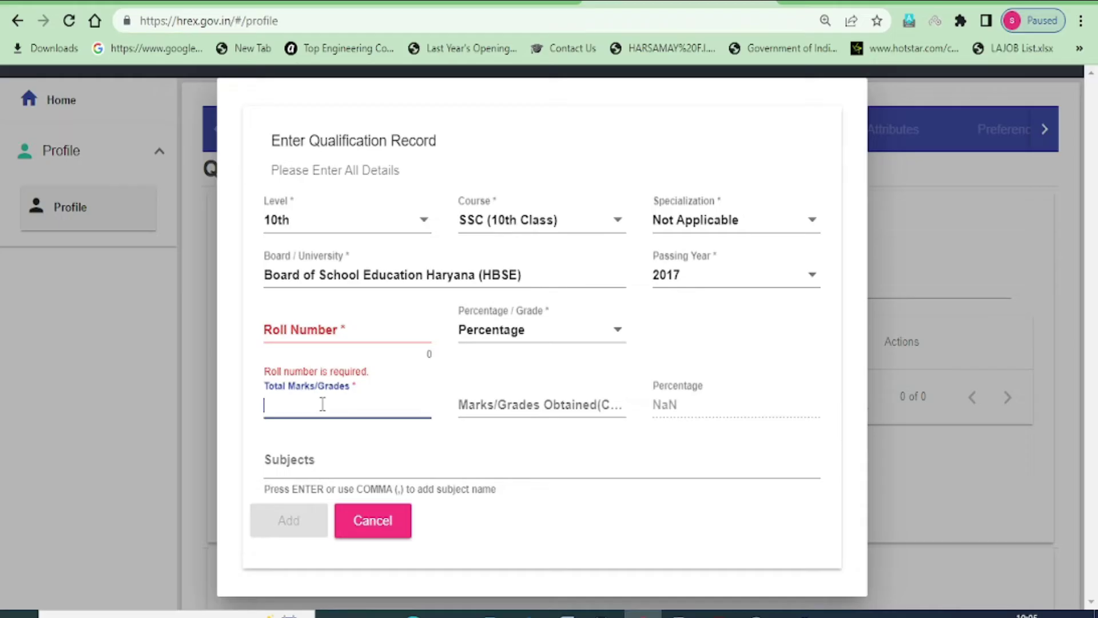
{"action": "left_click", "coordinate": [496, 406]}
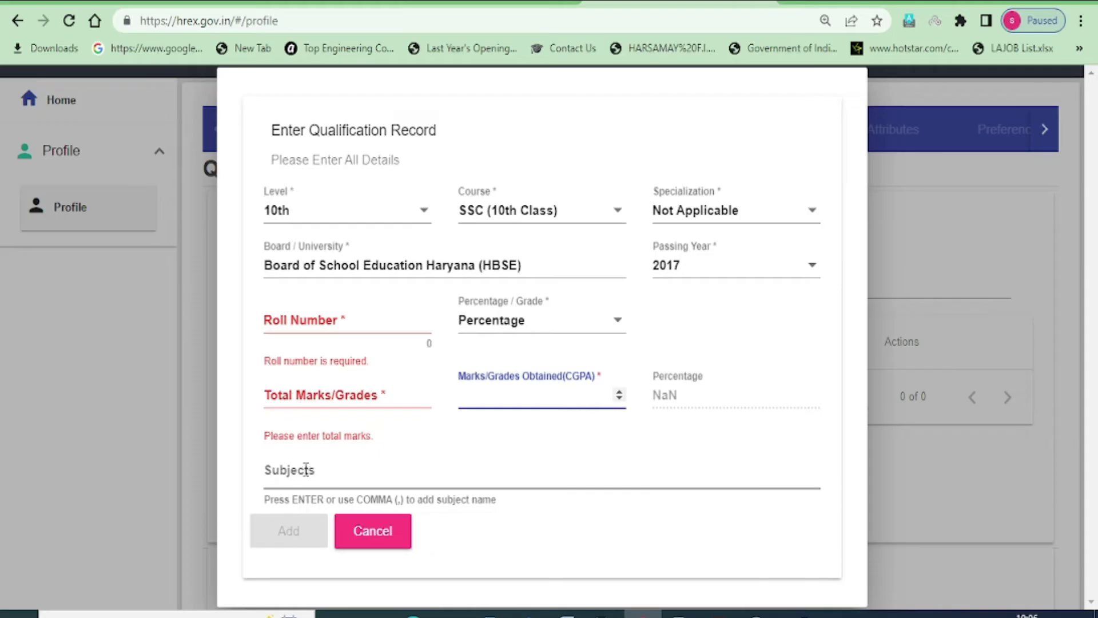
{"action": "left_click", "coordinate": [318, 322]}
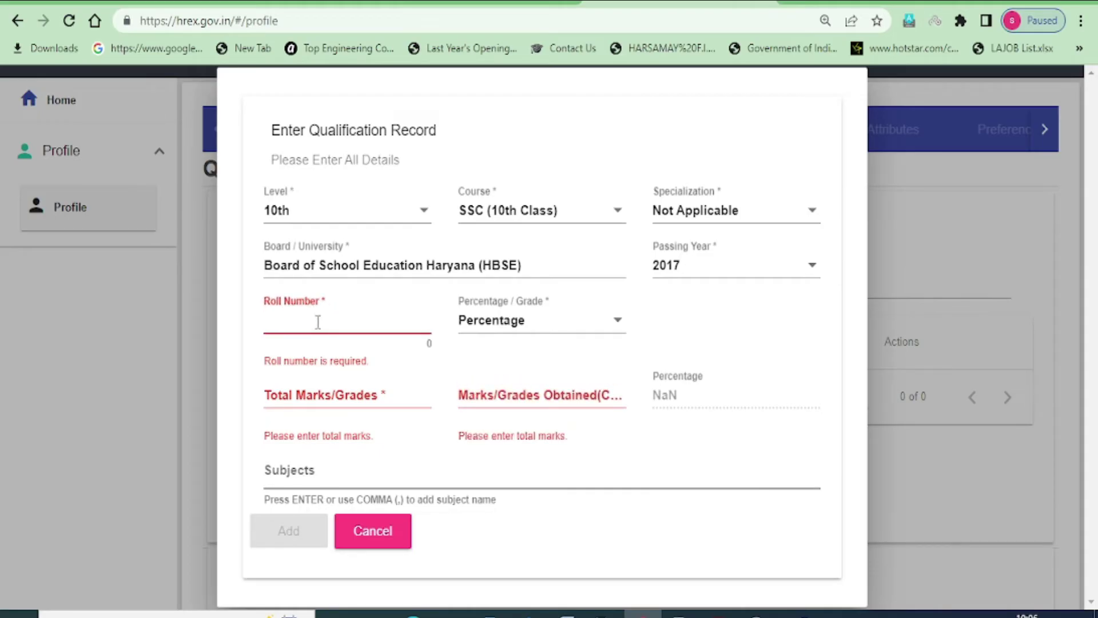
{"action": "key", "text": "ctrl+v"}
{"action": "left_click", "coordinate": [301, 380]}
{"action": "type", "text": "500"}
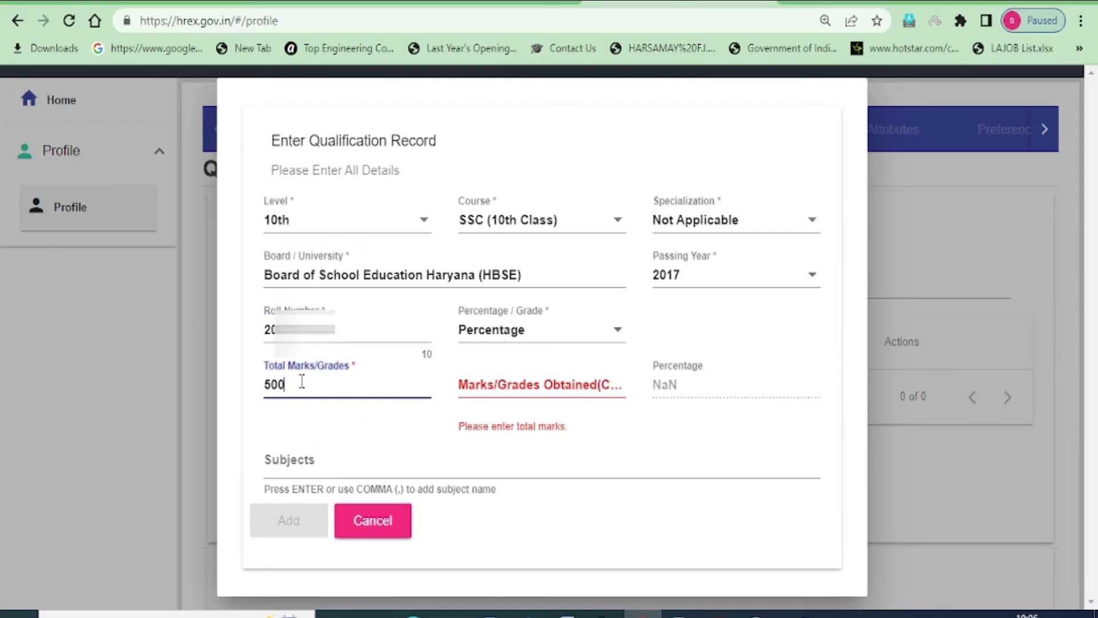
{"action": "left_click", "coordinate": [547, 386]}
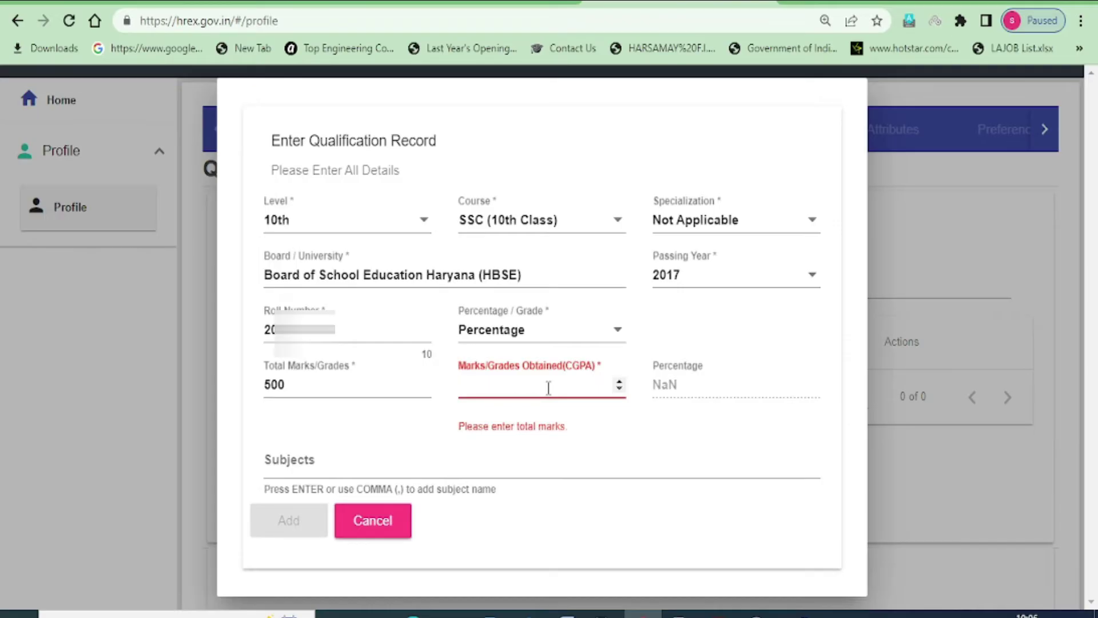
{"action": "type", "text": "294"}
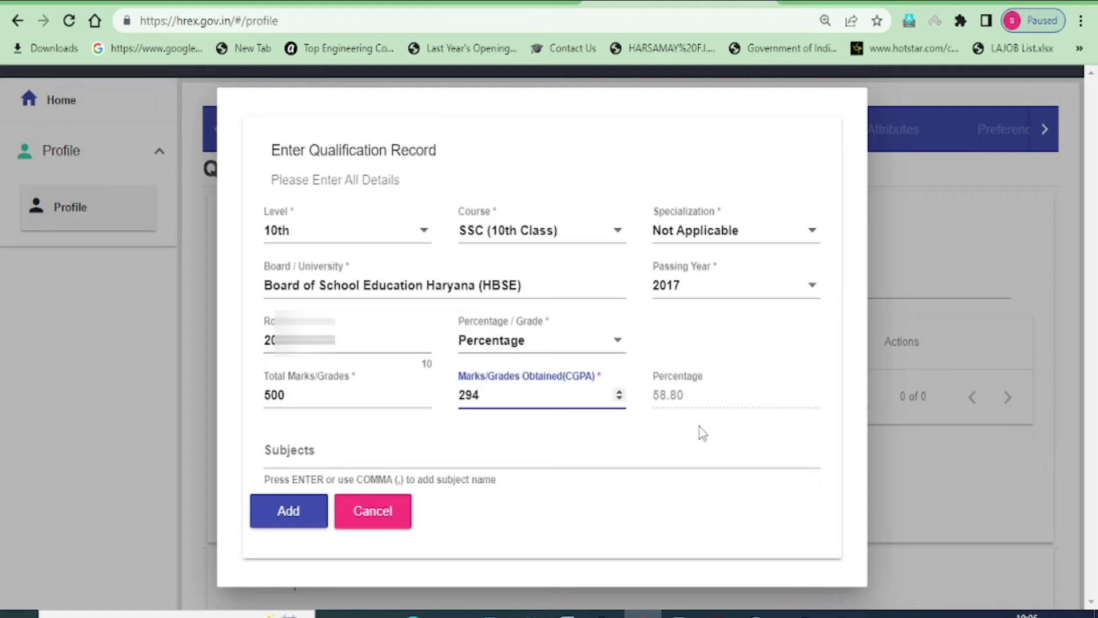
Add subjects Hindi Elective, English, Mathematics and Social Science, then save the 10th record
{"action": "left_click", "coordinate": [277, 453]}
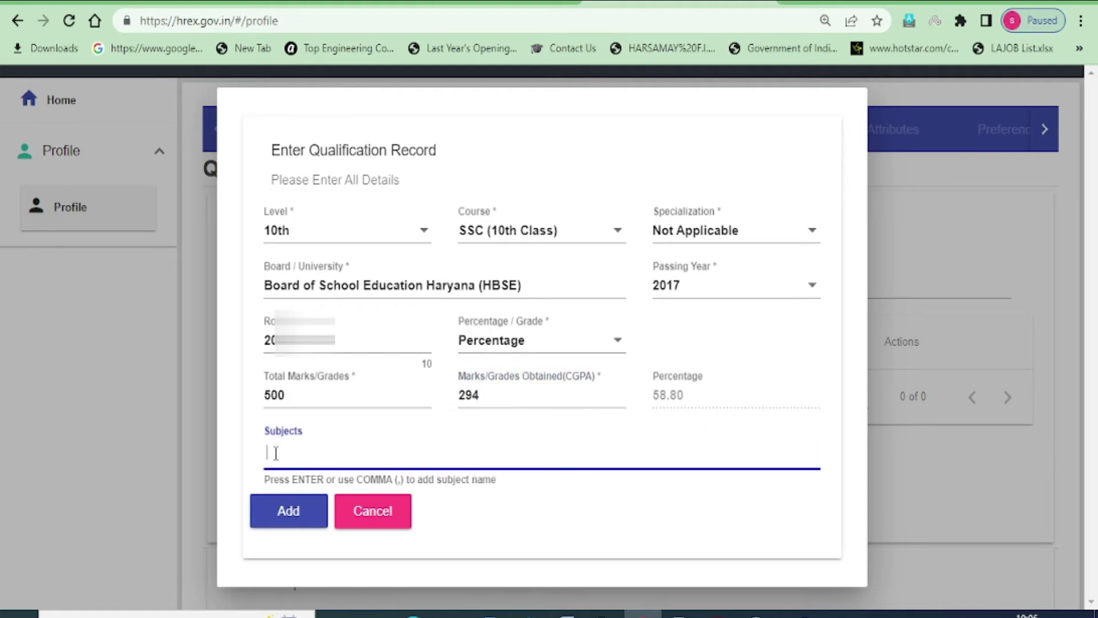
{"action": "type", "text": "HIN"}
{"action": "key", "text": "Down"}
{"action": "key", "text": "Return"}
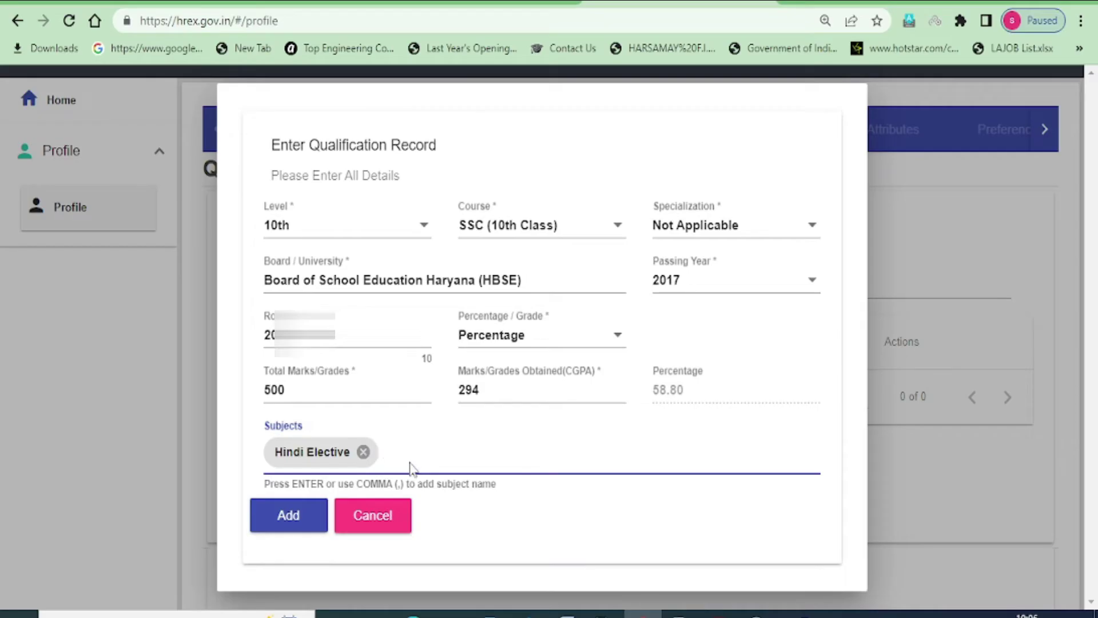
{"action": "type", "text": "ENGL"}
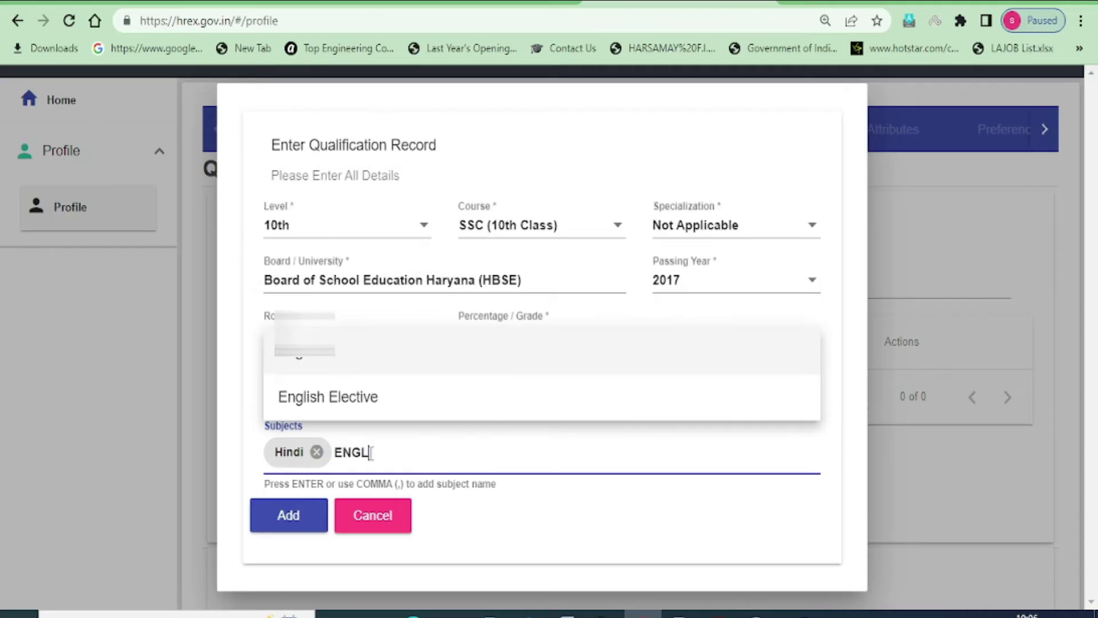
{"action": "key", "text": "Return"}
{"action": "type", "text": "MAT"}
{"action": "key", "text": "Return"}
{"action": "type", "text": "SOCI"}
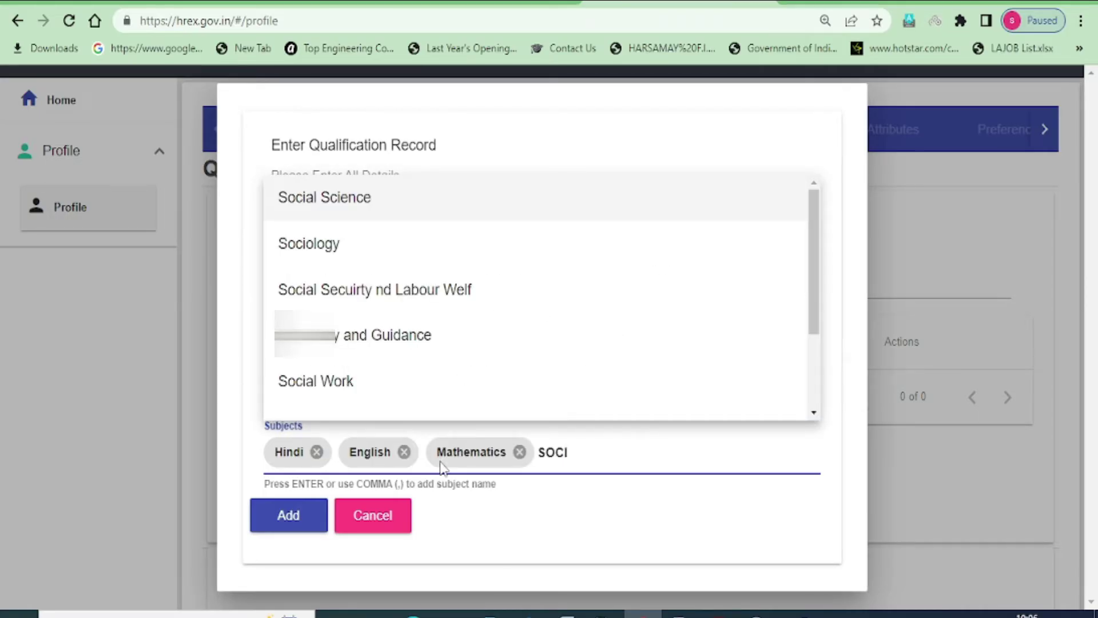
{"action": "type", "text": "AL"}
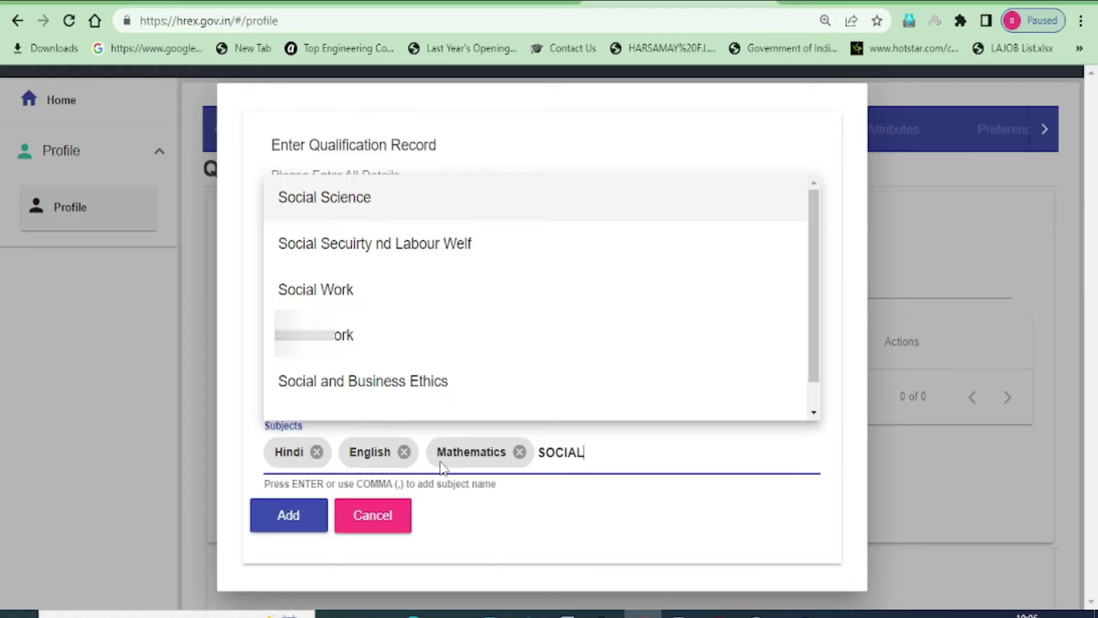
{"action": "key", "text": "Return"}
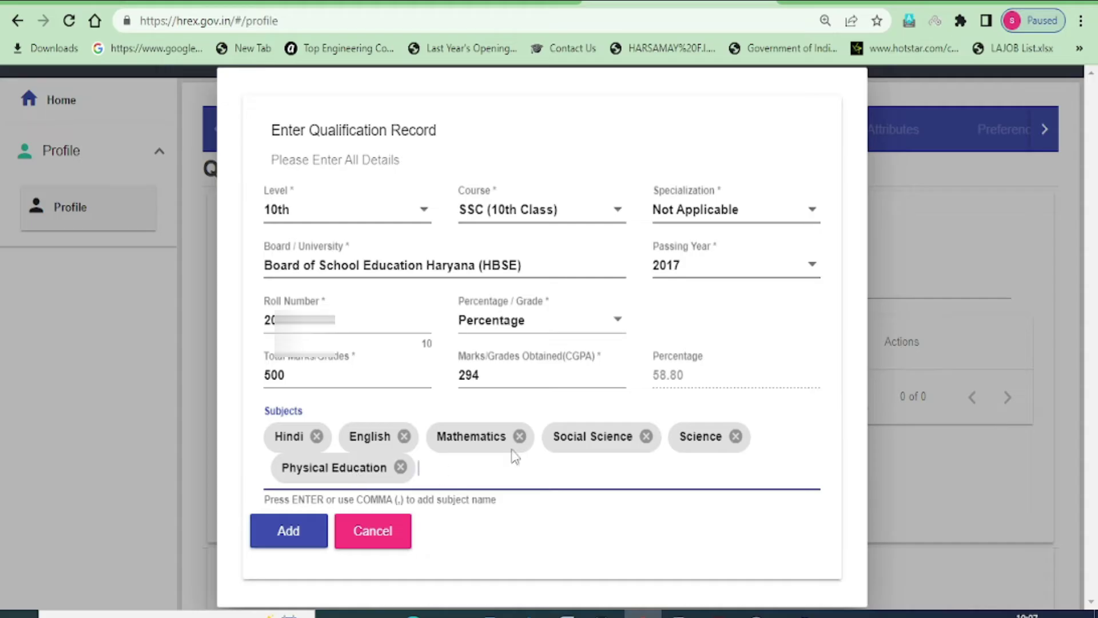
{"action": "left_click", "coordinate": [282, 533]}
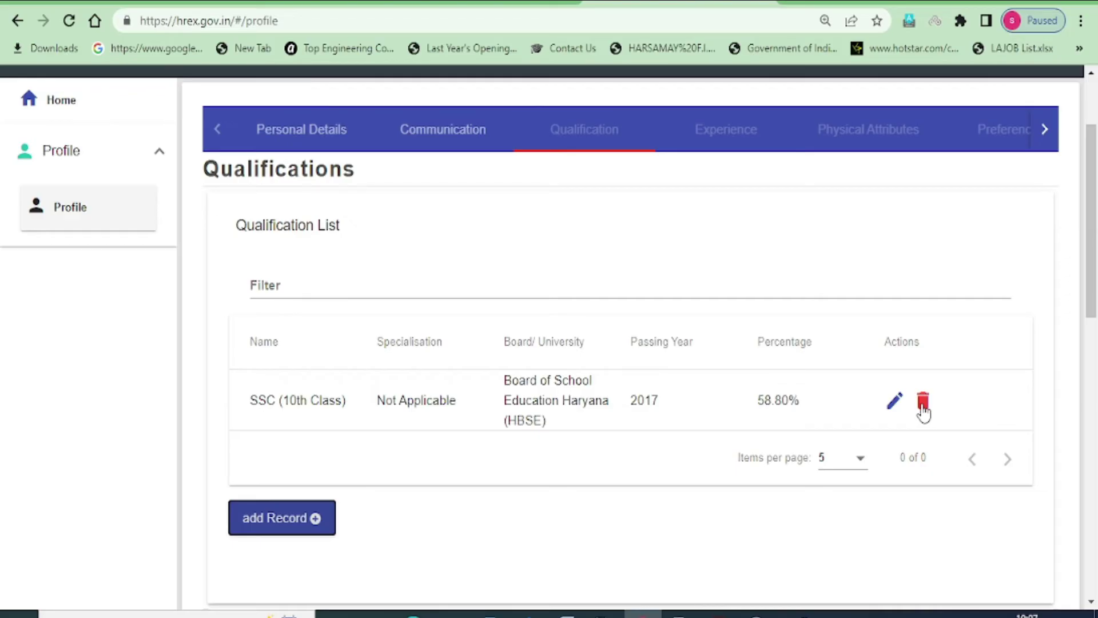
Start a new 12th-level record: HSC (12th Class), Arts, Board of School Education Haryana (HBSE)
{"action": "left_click", "coordinate": [271, 526]}
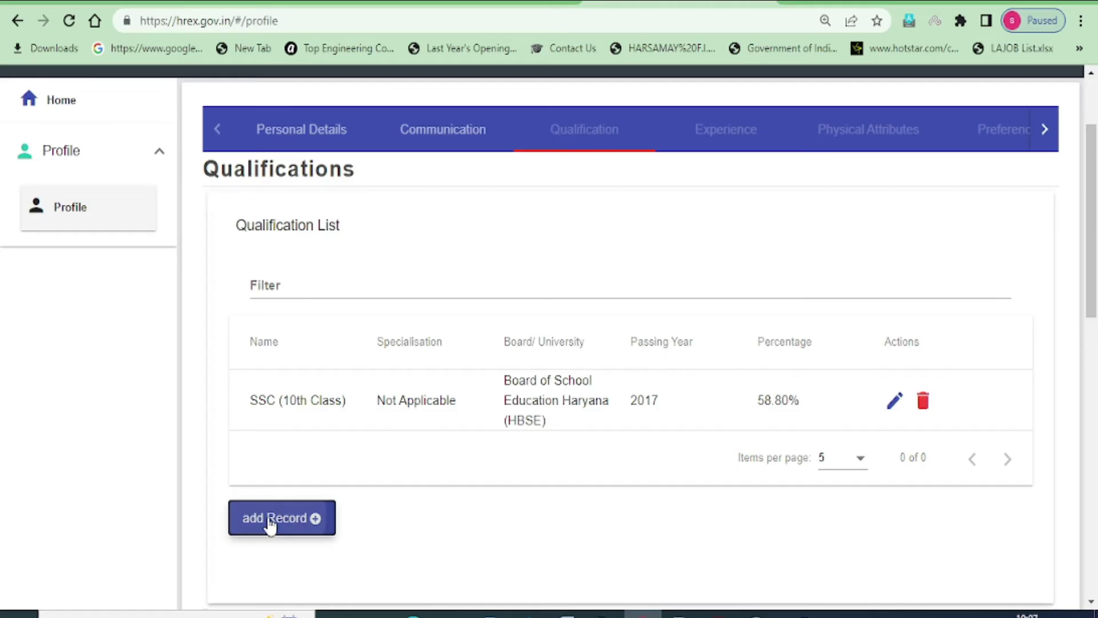
{"action": "left_click", "coordinate": [393, 230]}
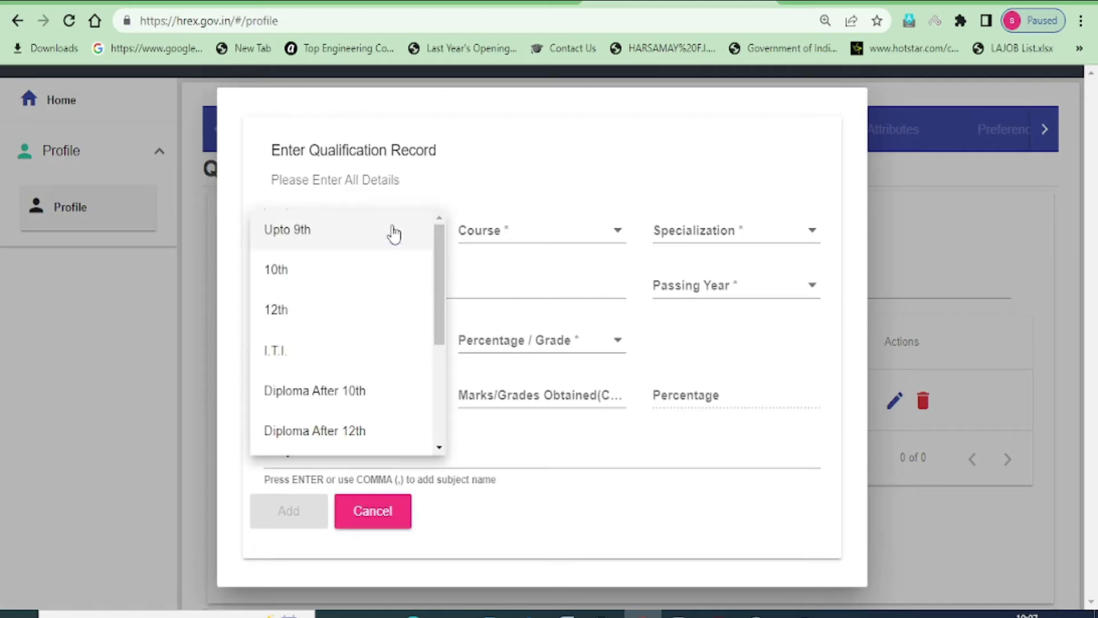
{"action": "left_click", "coordinate": [282, 313]}
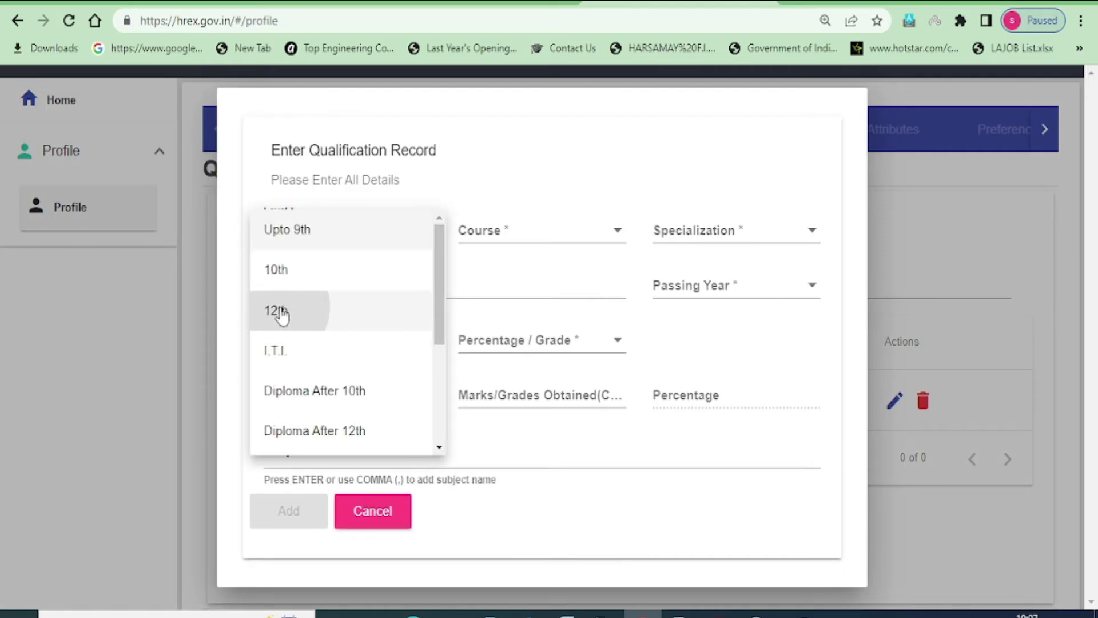
{"action": "left_click", "coordinate": [526, 239]}
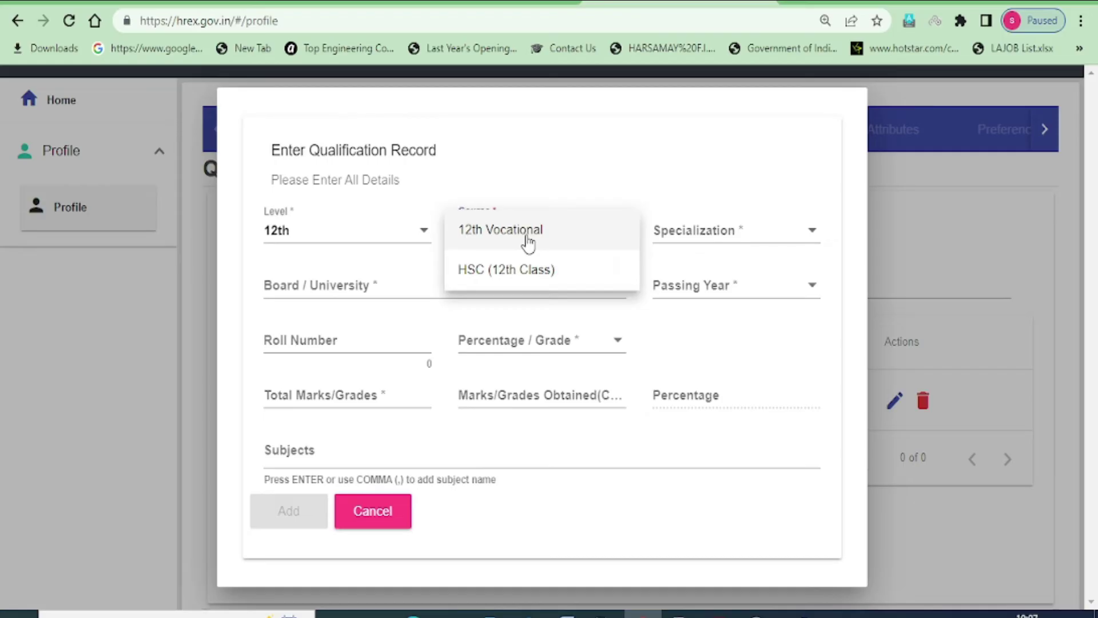
{"action": "left_click", "coordinate": [507, 270]}
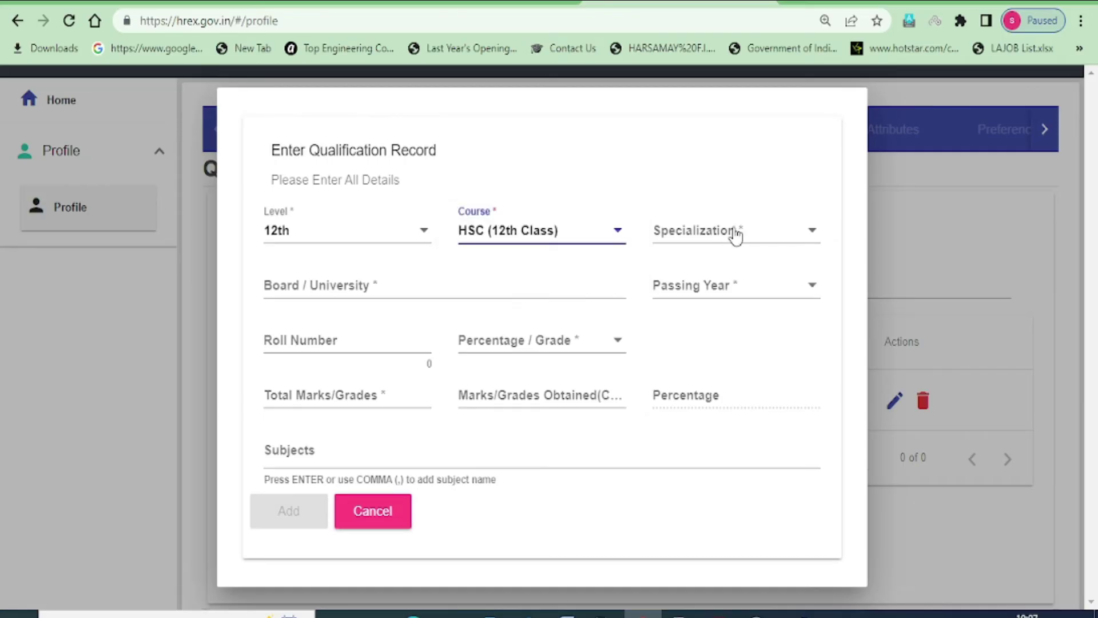
{"action": "left_click", "coordinate": [736, 233]}
{"action": "left_click", "coordinate": [671, 236]}
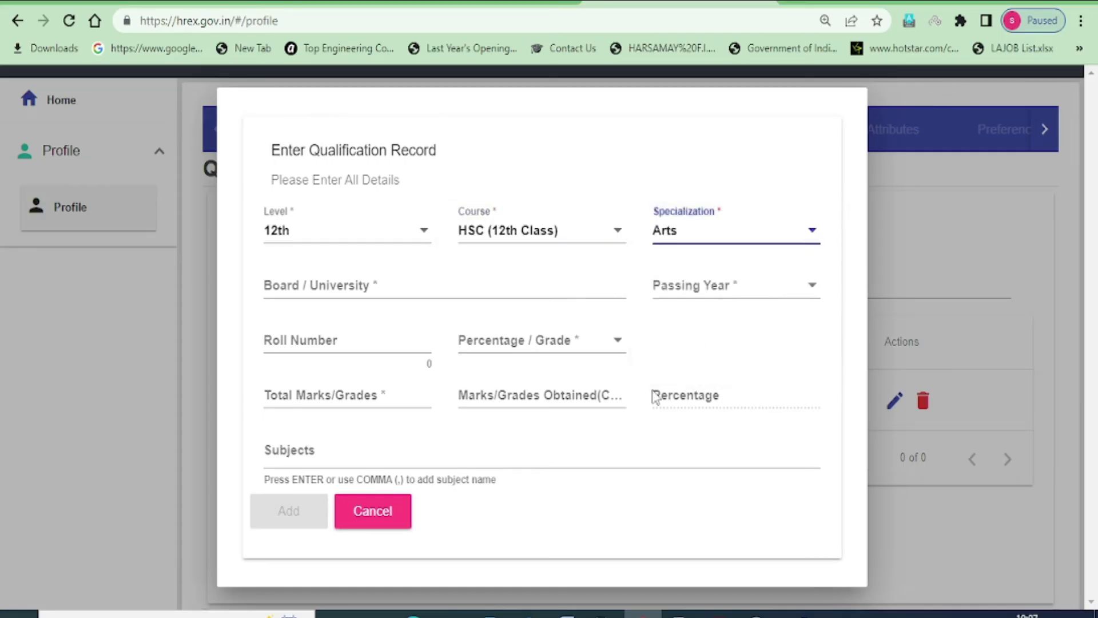
{"action": "left_click", "coordinate": [281, 284]}
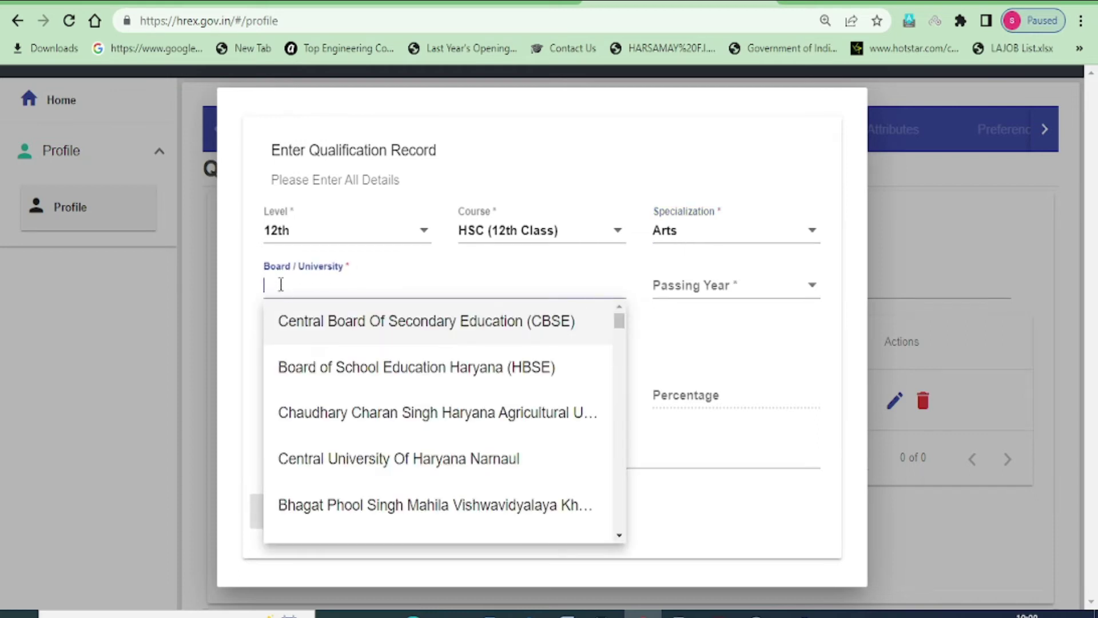
{"action": "left_click", "coordinate": [326, 376]}
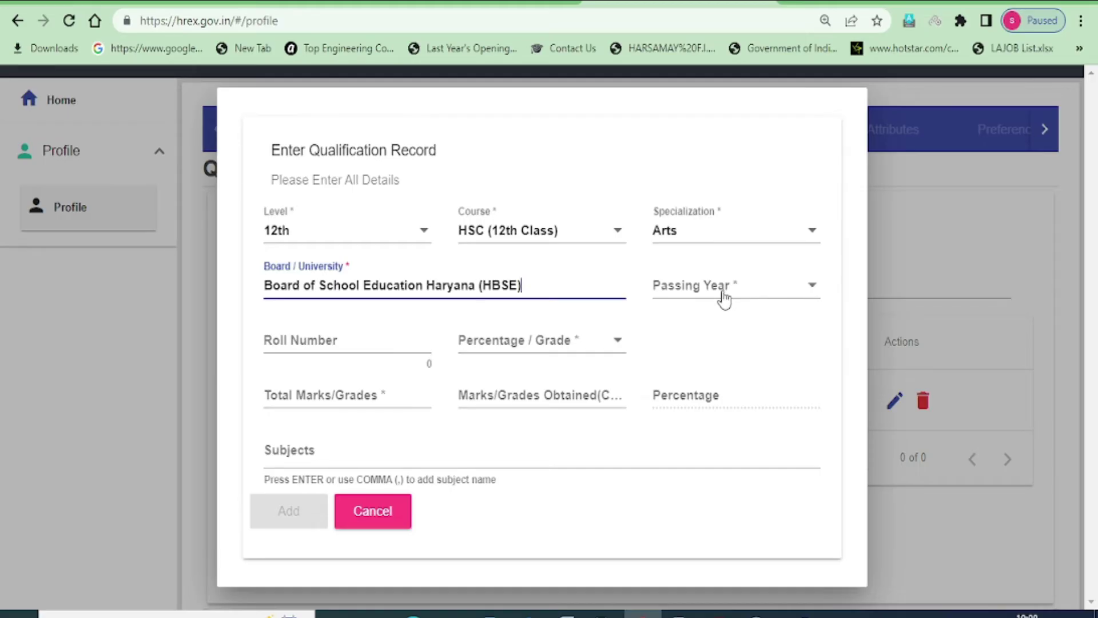
Set the passing year to 2019 and begin entering the roll number
{"action": "left_click", "coordinate": [722, 298]}
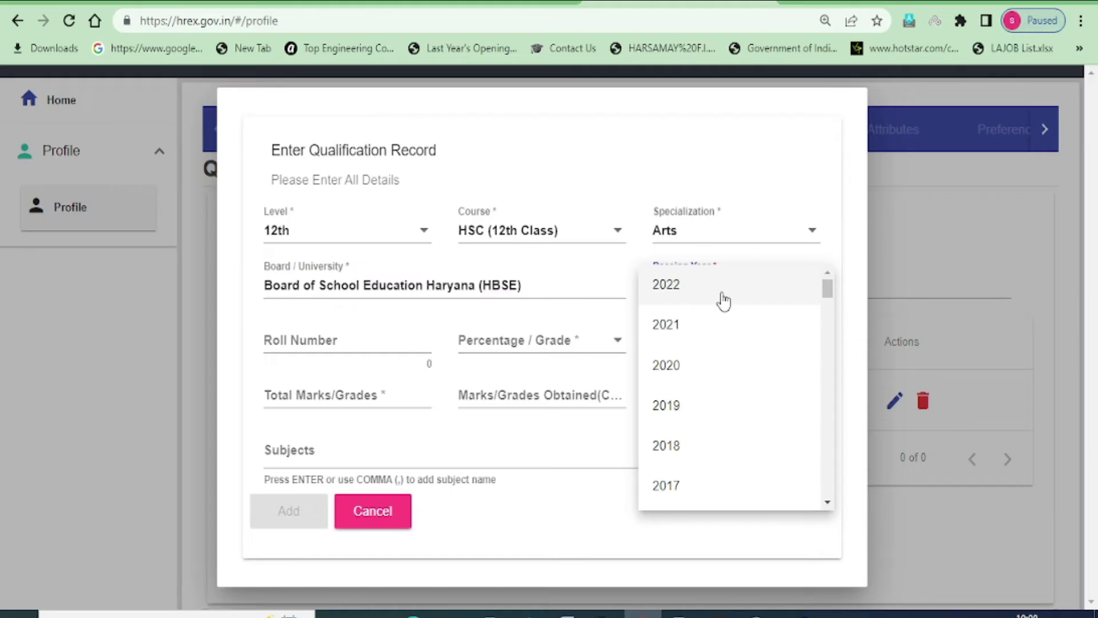
{"action": "left_click", "coordinate": [694, 406]}
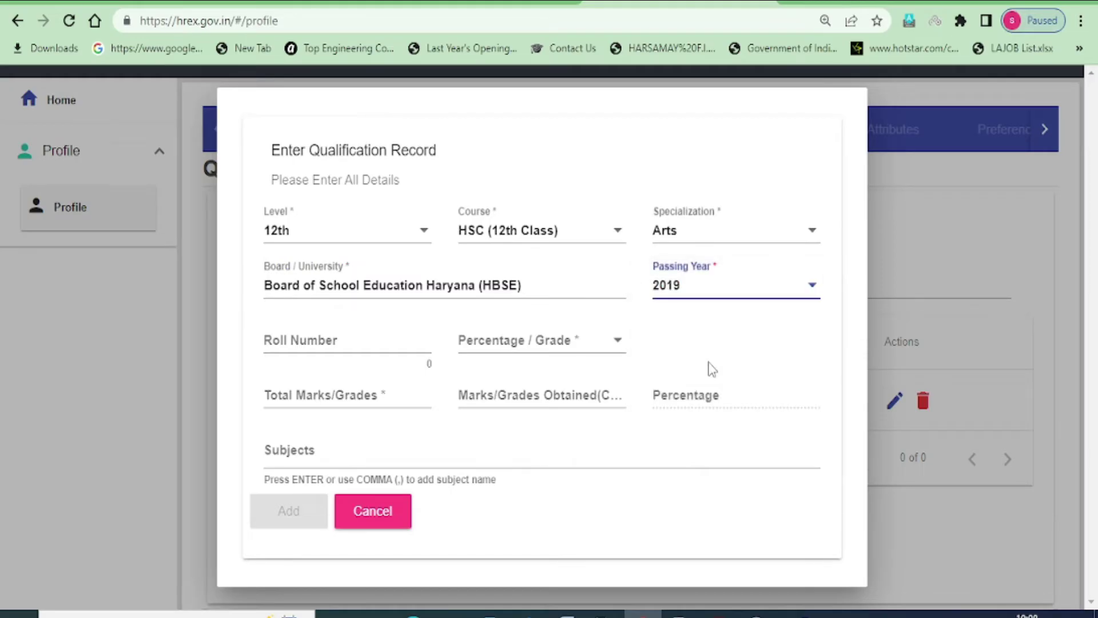
{"action": "left_click", "coordinate": [301, 346]}
{"action": "type", "text": "30"}
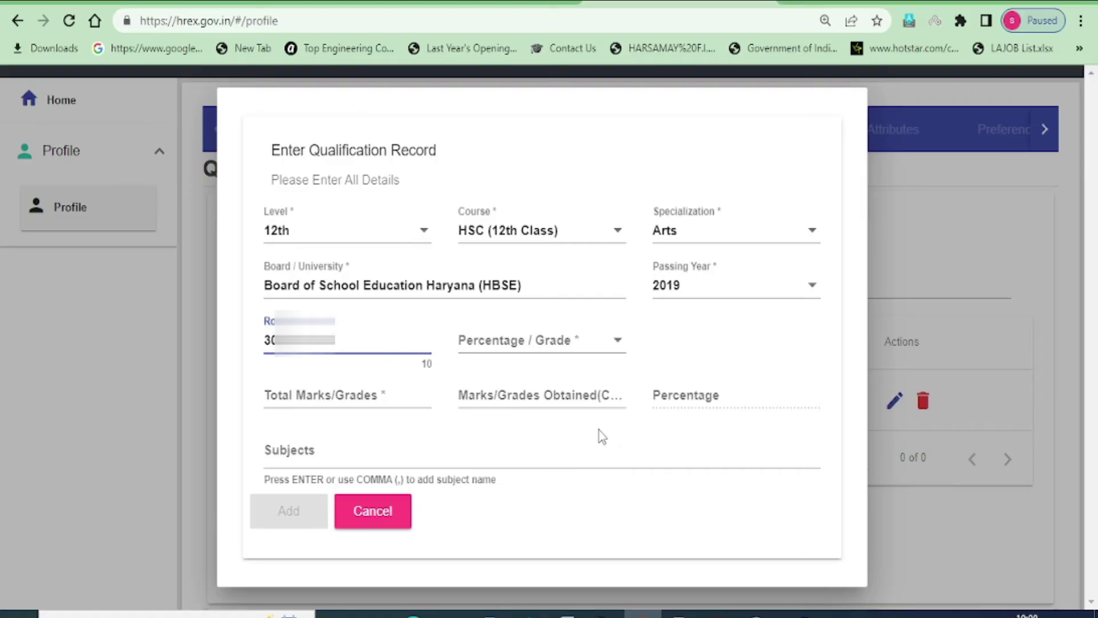
Choose Percentage and enter 335 marks obtained out of 500 total
{"action": "left_click", "coordinate": [566, 343]}
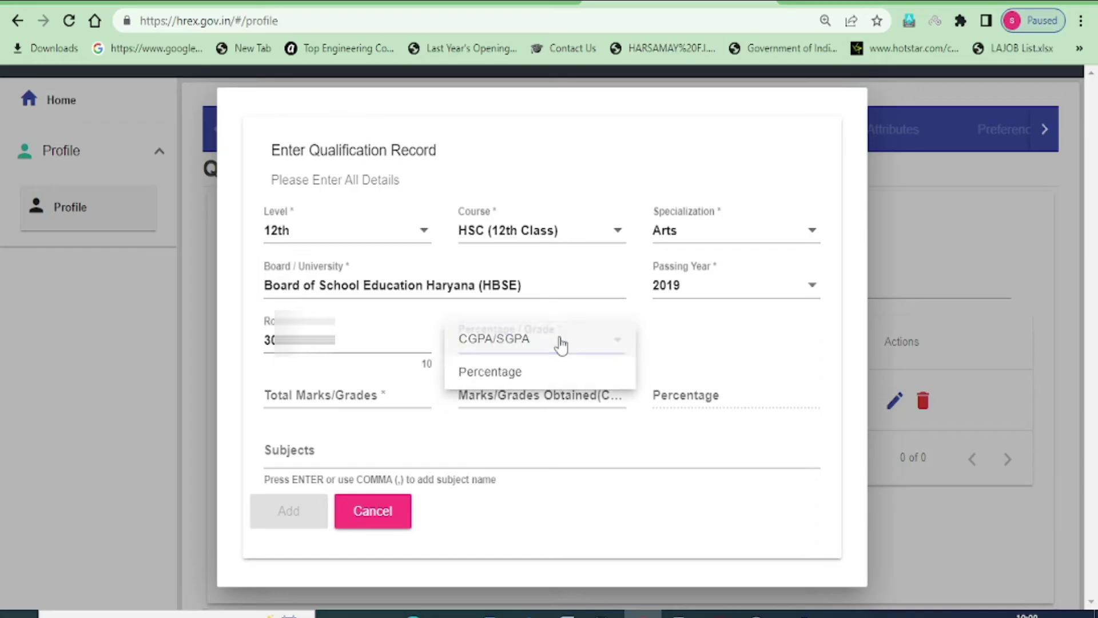
{"action": "left_click", "coordinate": [587, 385]}
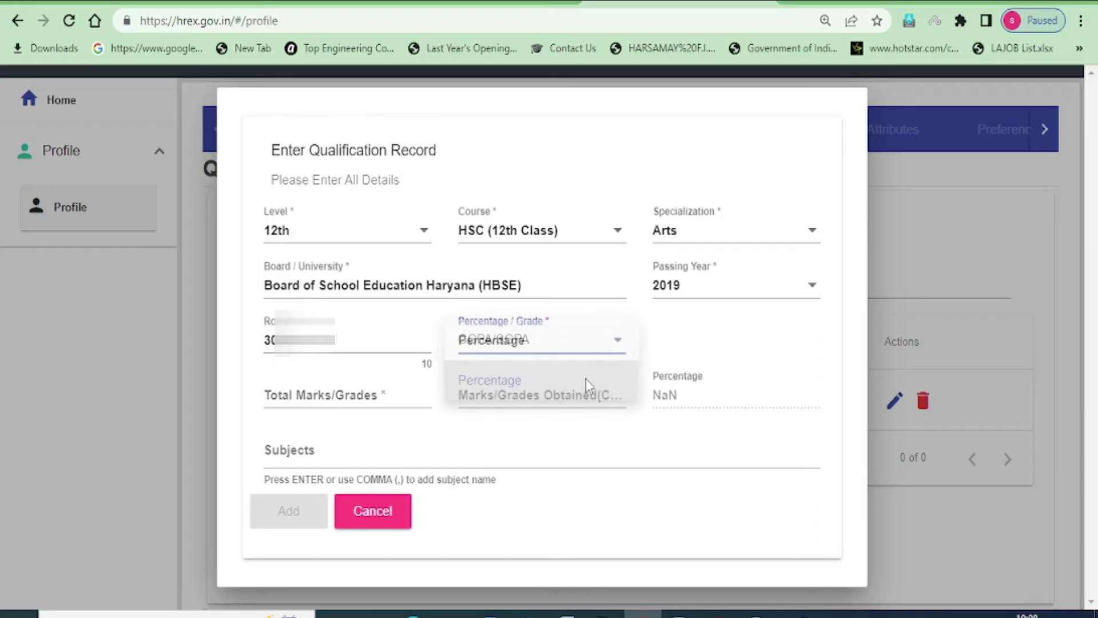
{"action": "left_click", "coordinate": [302, 394]}
{"action": "type", "text": "500"}
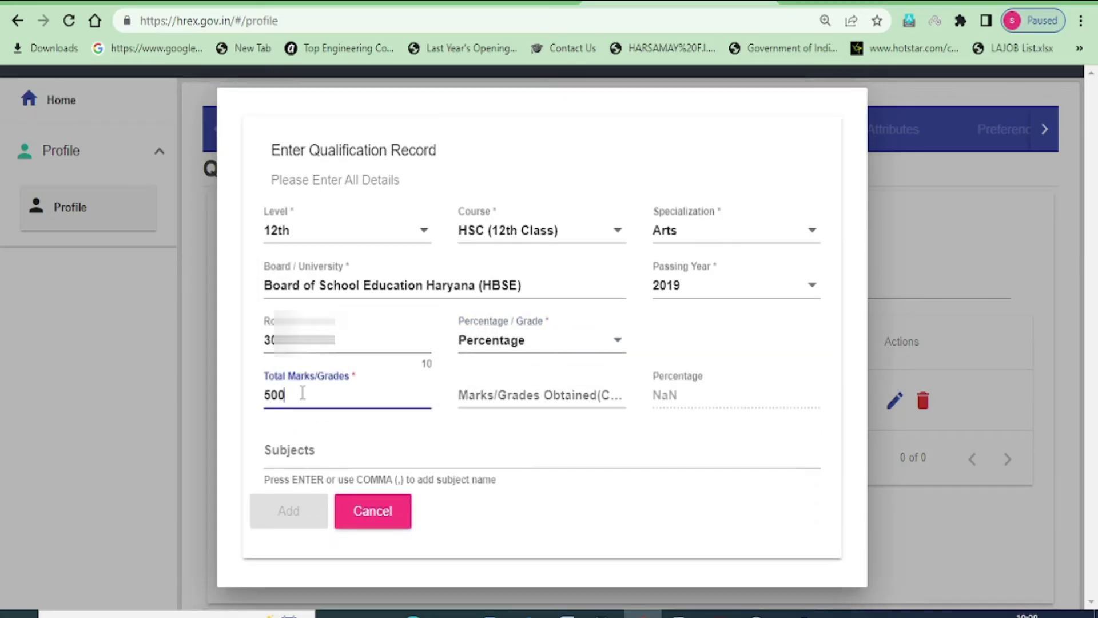
{"action": "left_click", "coordinate": [517, 391]}
{"action": "left_click", "coordinate": [517, 394]}
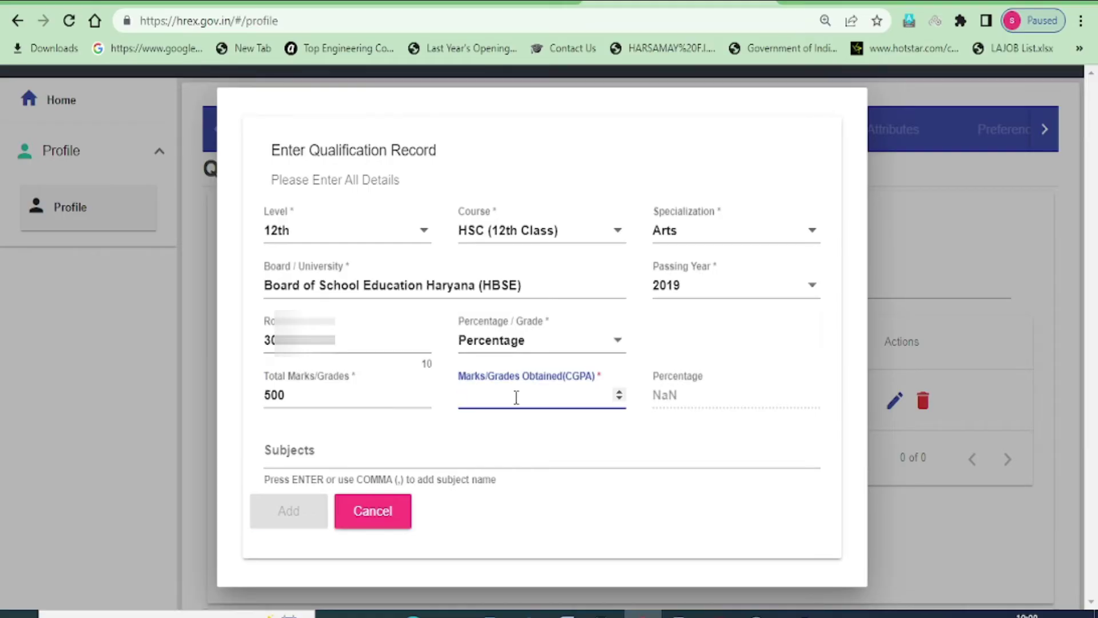
{"action": "type", "text": "335"}
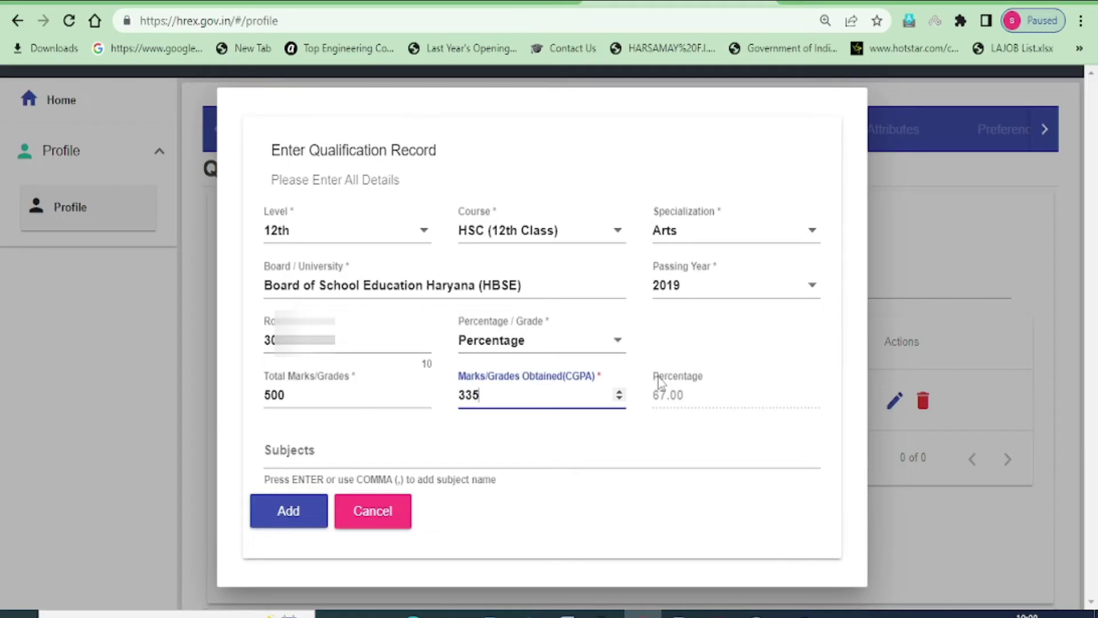
Paste in the five subjects and save the 12th-class qualification record
{"action": "left_click", "coordinate": [312, 455]}
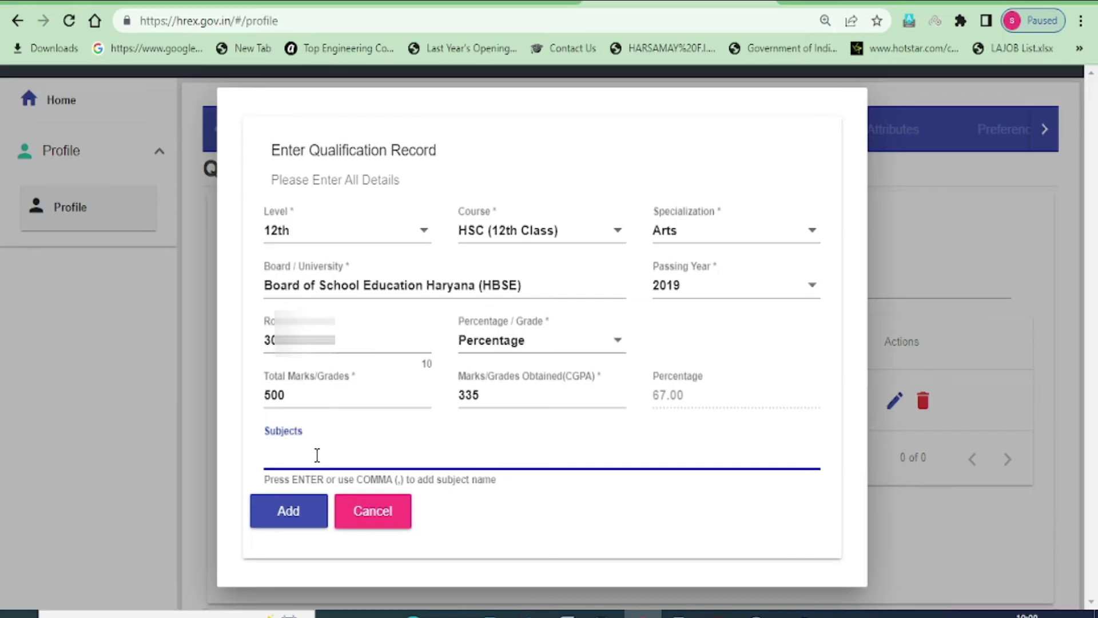
{"action": "type", "text": "English,Hindi,Economics,Sociology,Physical Education"}
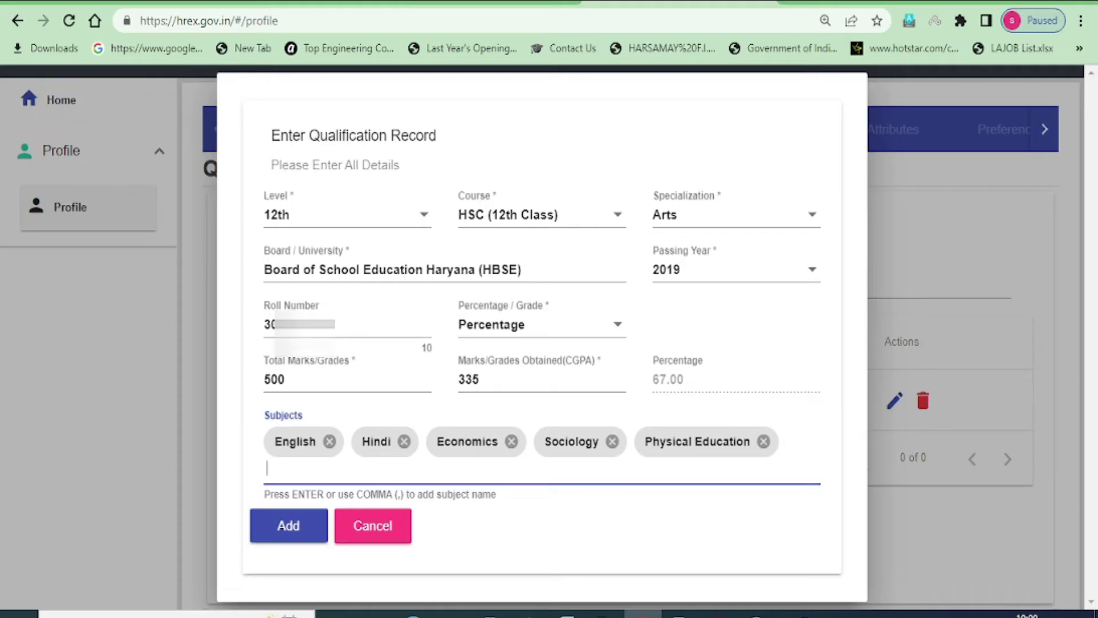
{"action": "left_click", "coordinate": [278, 538]}
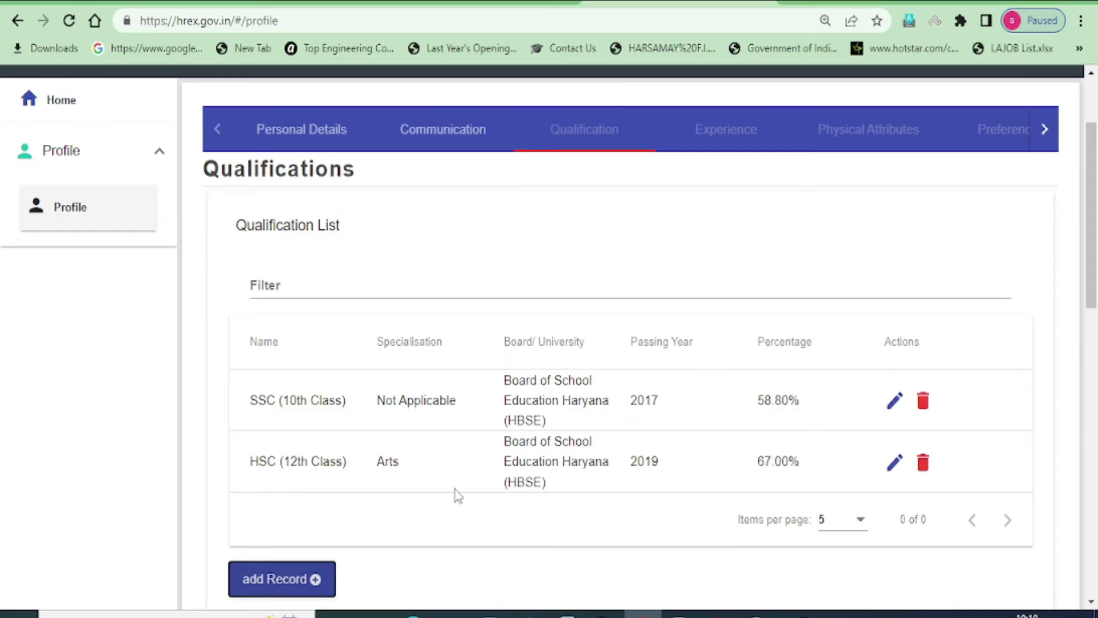
Save the SSC and HSC qualifications with Save & Next to reach the Experience section
{"action": "scroll", "coordinate": [454, 493], "scroll_direction": "down", "scroll_amount": 2}
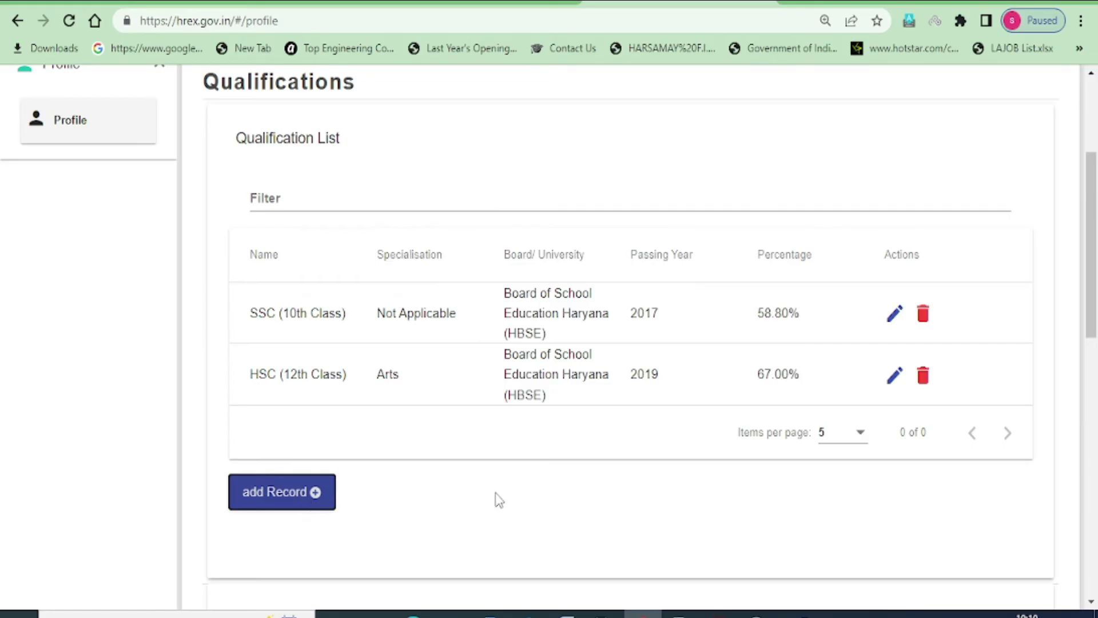
{"action": "scroll", "coordinate": [514, 479], "scroll_direction": "up", "scroll_amount": 2}
{"action": "scroll", "coordinate": [514, 479], "scroll_direction": "down", "scroll_amount": 8}
{"action": "scroll", "coordinate": [568, 456], "scroll_direction": "down", "scroll_amount": 2}
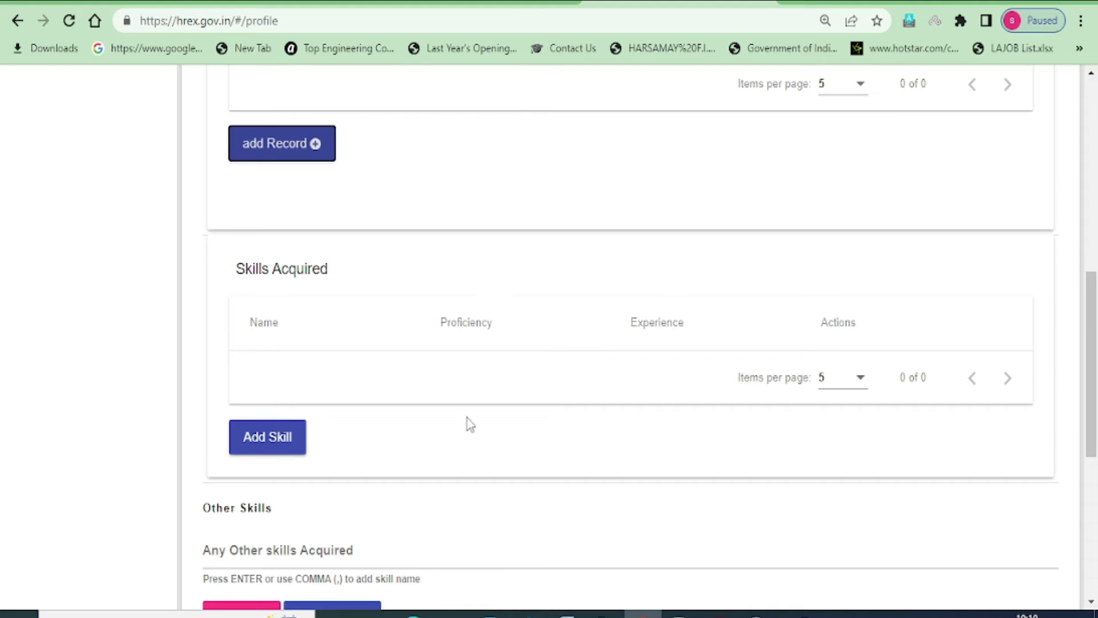
{"action": "scroll", "coordinate": [468, 424], "scroll_direction": "down", "scroll_amount": 2}
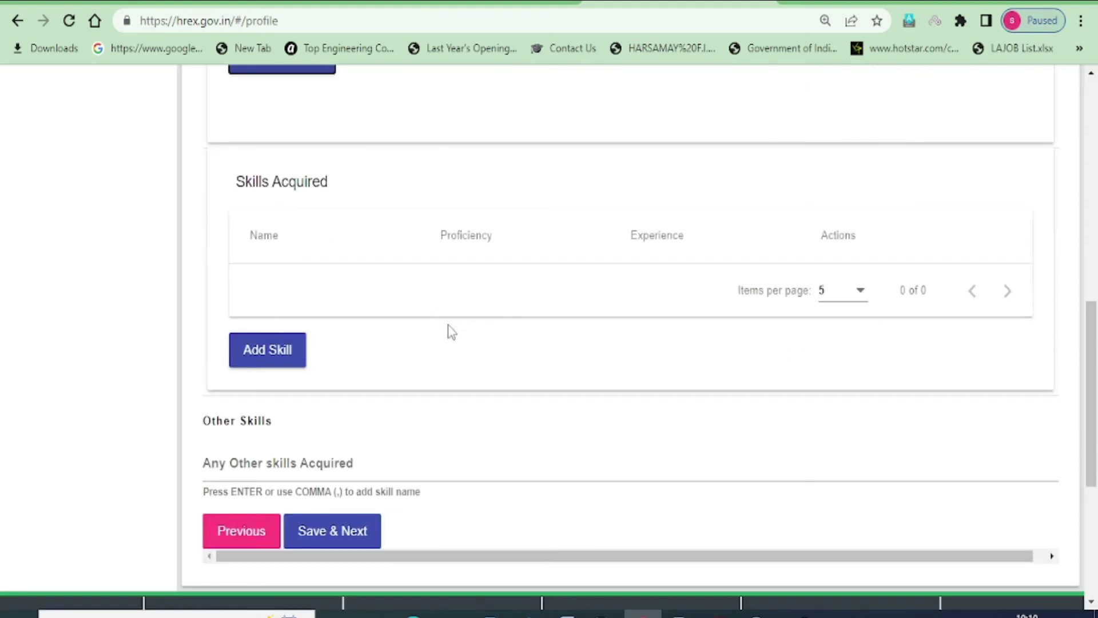
{"action": "scroll", "coordinate": [387, 385], "scroll_direction": "down", "scroll_amount": 2}
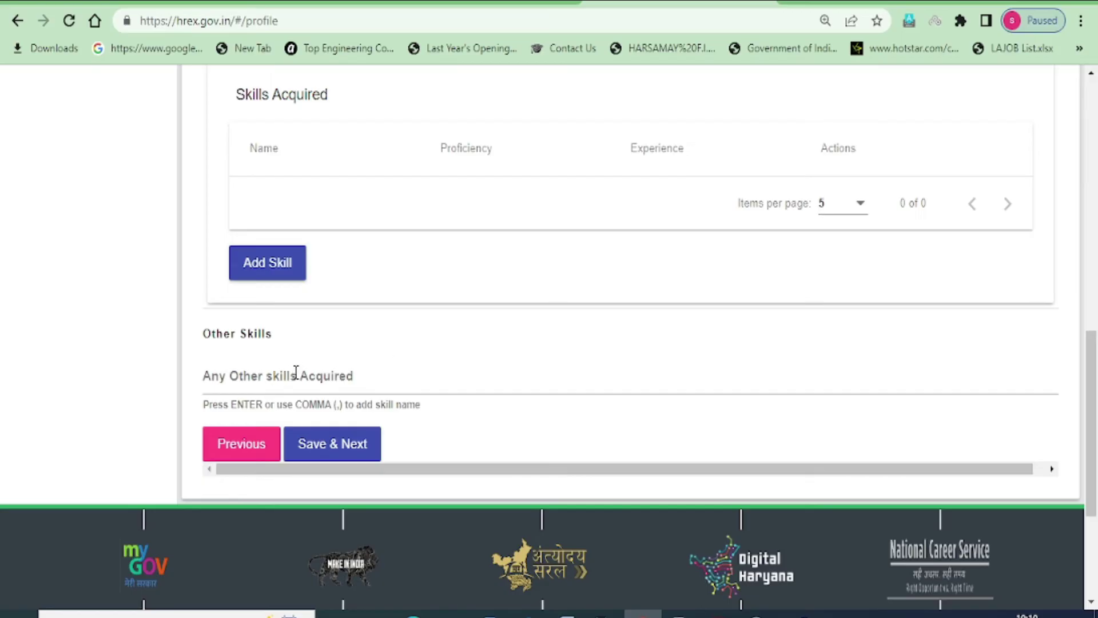
{"action": "left_click", "coordinate": [329, 452]}
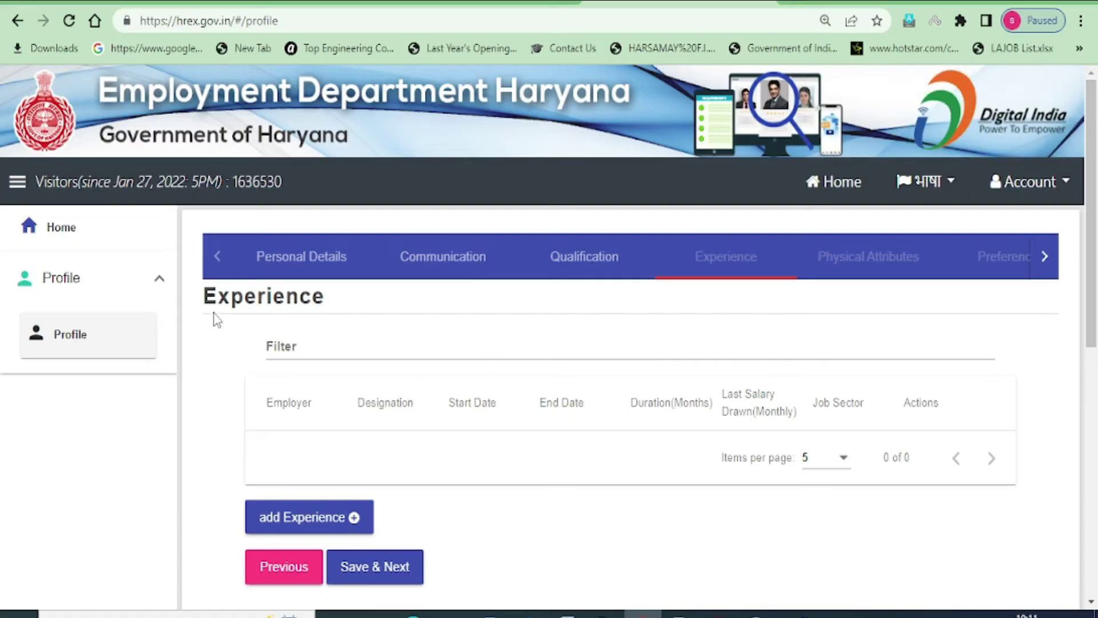
{"action": "scroll", "coordinate": [443, 347], "scroll_direction": "down", "scroll_amount": 2}
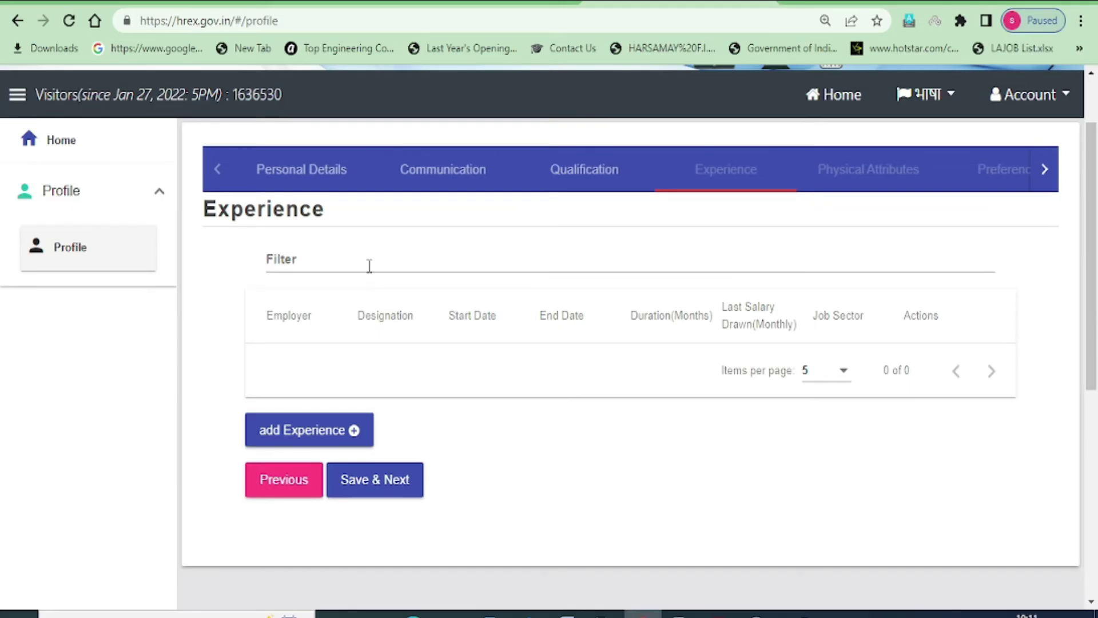
Add an experience record with employer PRIVATE COMPANY and designation COMPUTER OPERATOR
{"action": "left_click", "coordinate": [294, 438]}
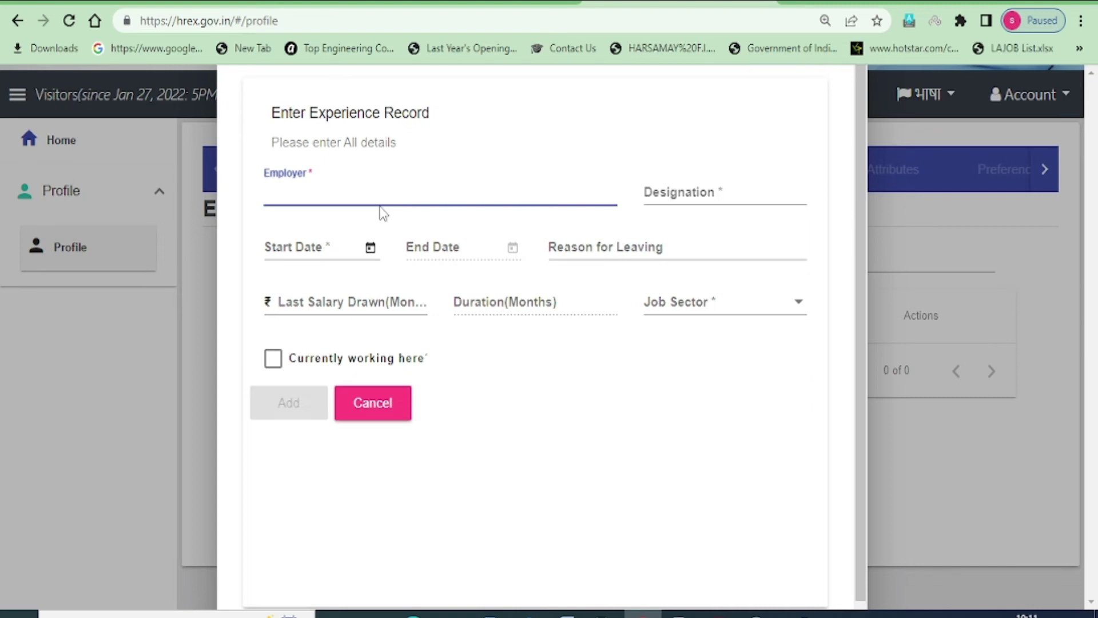
{"action": "left_click", "coordinate": [266, 188]}
{"action": "type", "text": "P"}
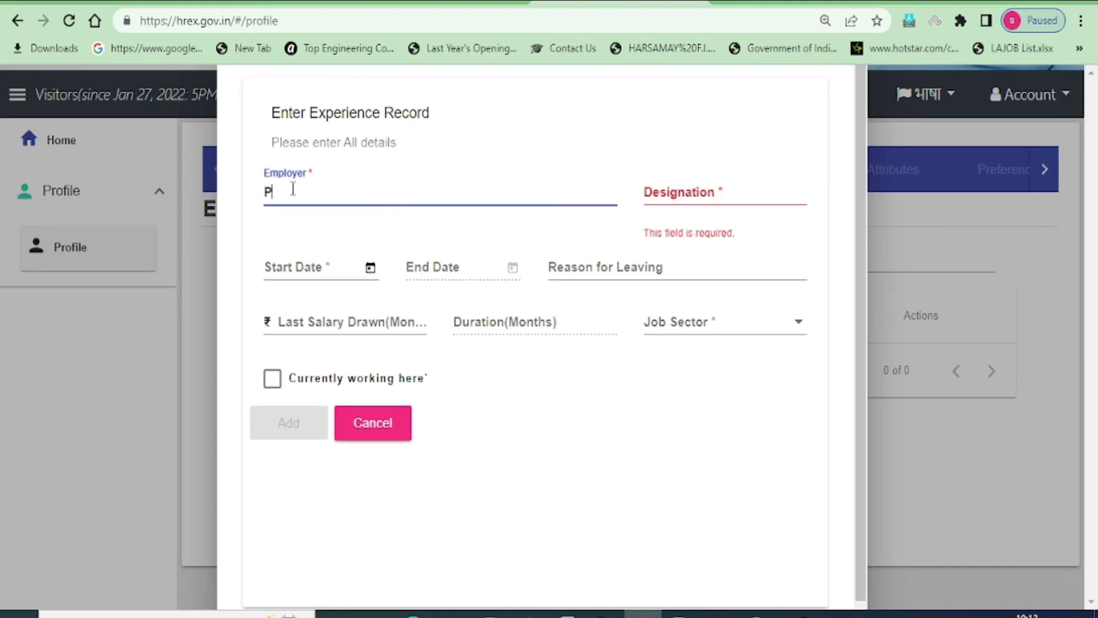
{"action": "type", "text": "RIVATE COMPANY"}
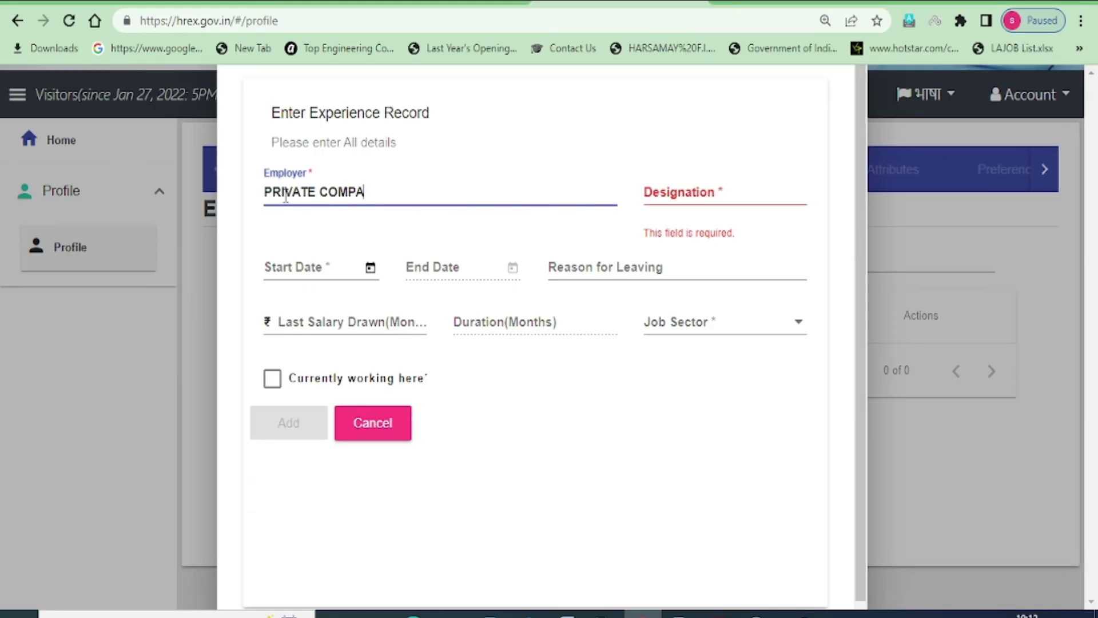
{"action": "left_click", "coordinate": [719, 190]}
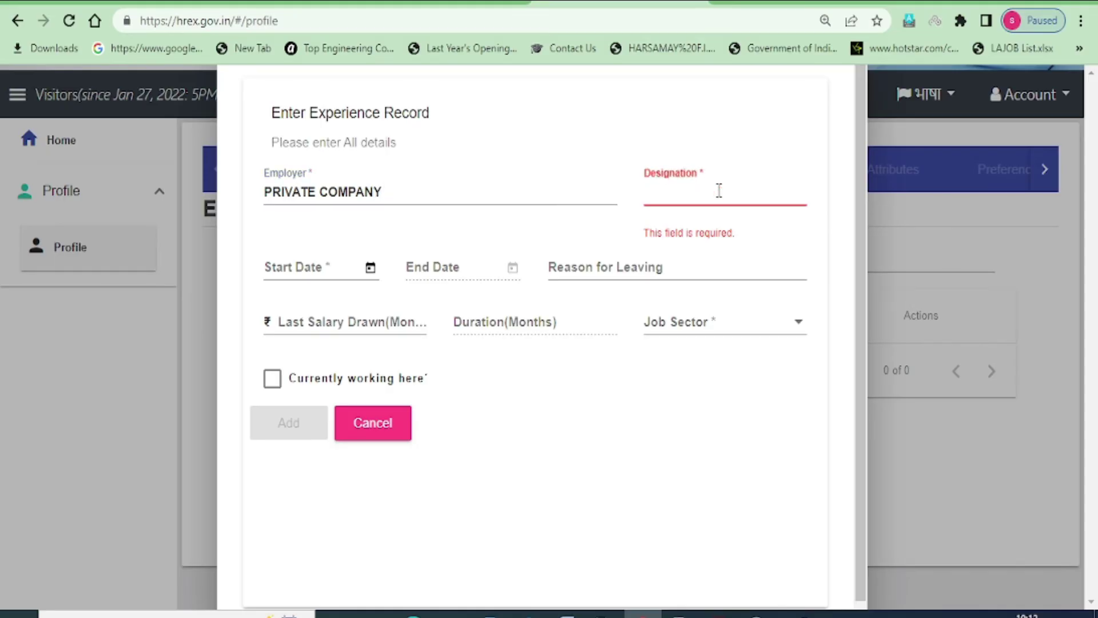
{"action": "type", "text": "COM"}
{"action": "type", "text": "PUTER"}
{"action": "key", "text": "BackSpace"}
{"action": "type", "text": "TER OPERATOR"}
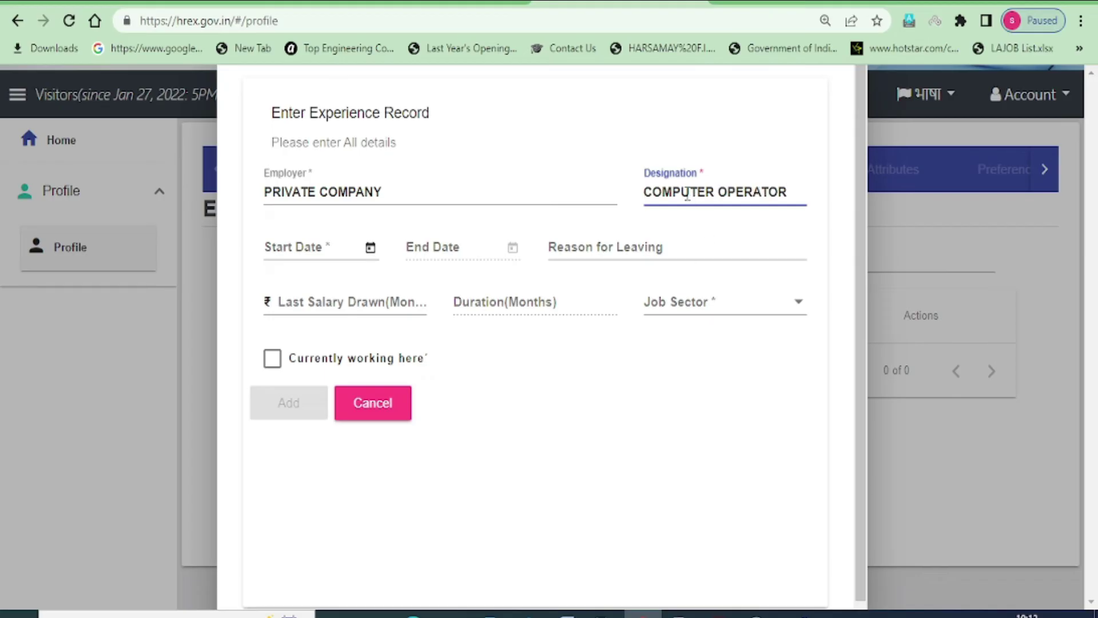
{"action": "left_click", "coordinate": [370, 248]}
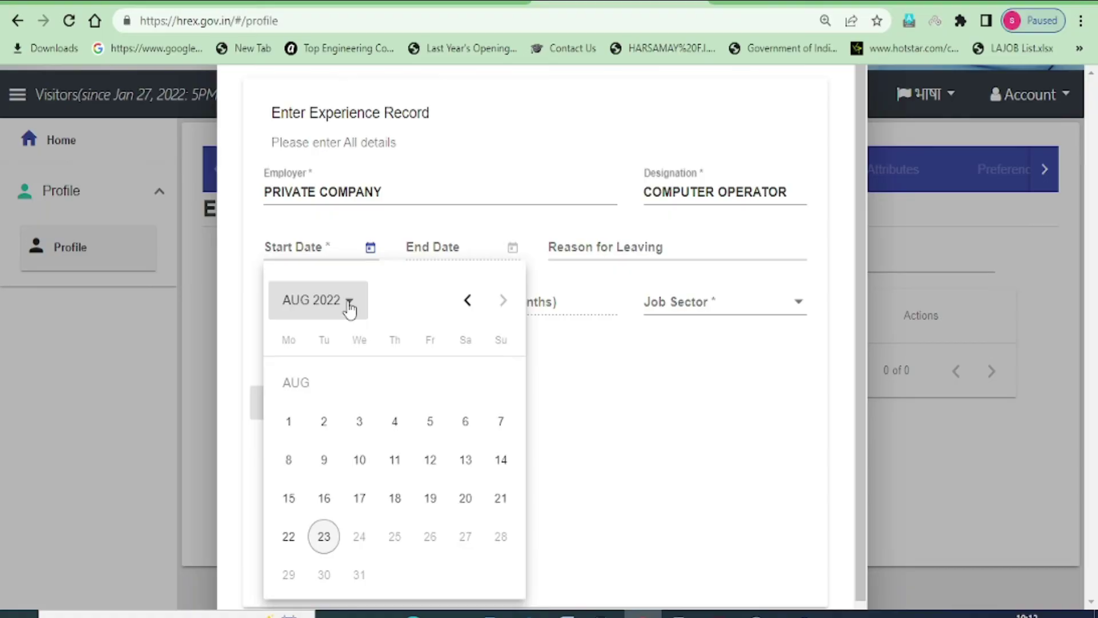
Set the experience start date to 10/1/2021 and end date to 10/8/2022
{"action": "left_click", "coordinate": [346, 304]}
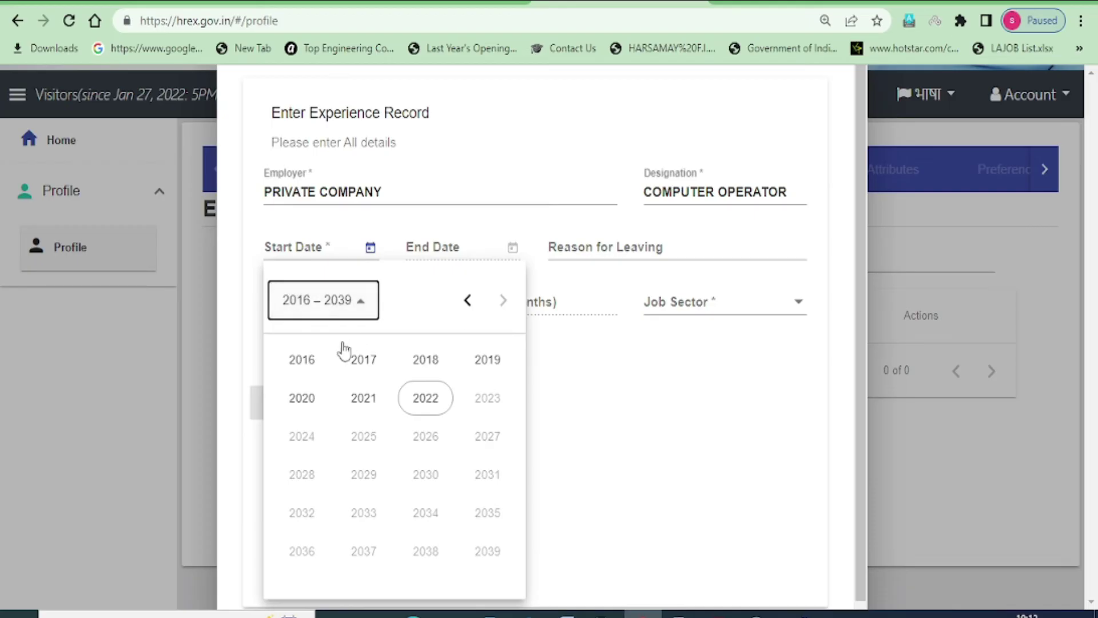
{"action": "left_click", "coordinate": [391, 414]}
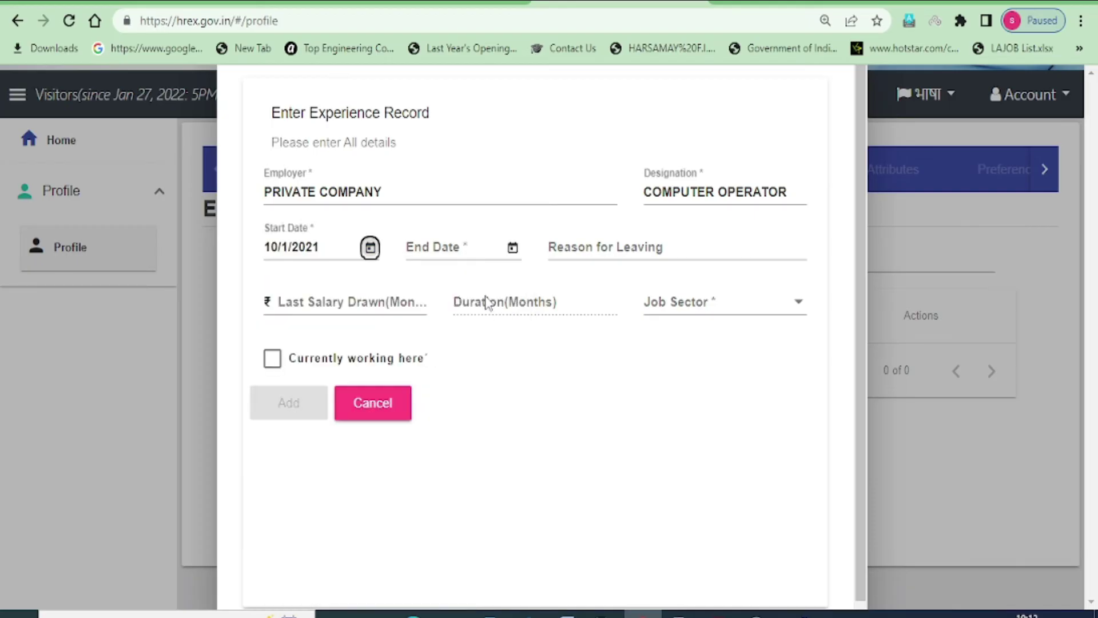
{"action": "left_click", "coordinate": [429, 245]}
{"action": "left_click", "coordinate": [512, 247]}
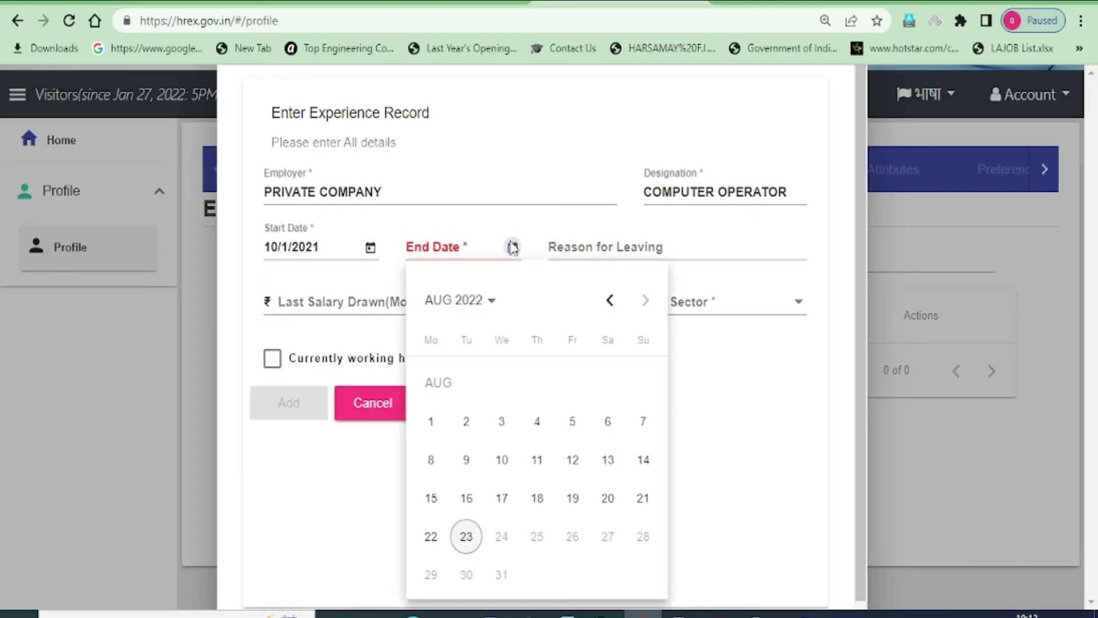
{"action": "left_click", "coordinate": [502, 461]}
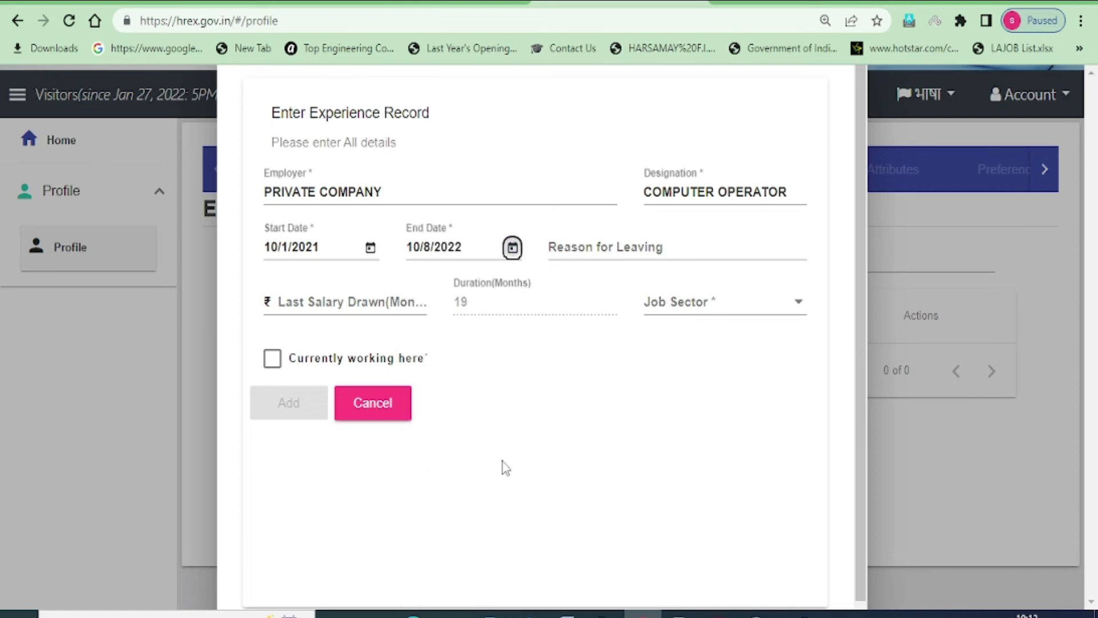
Move past the leaving-reason and salary fields and choose Private as the job sector
{"action": "left_click", "coordinate": [581, 246]}
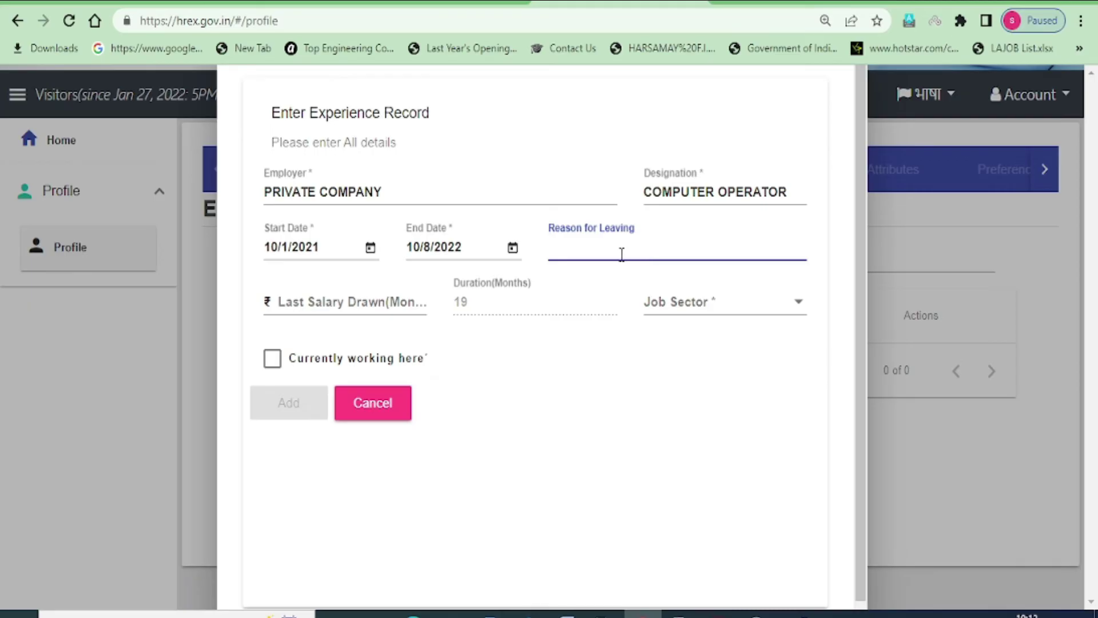
{"action": "left_click", "coordinate": [293, 301]}
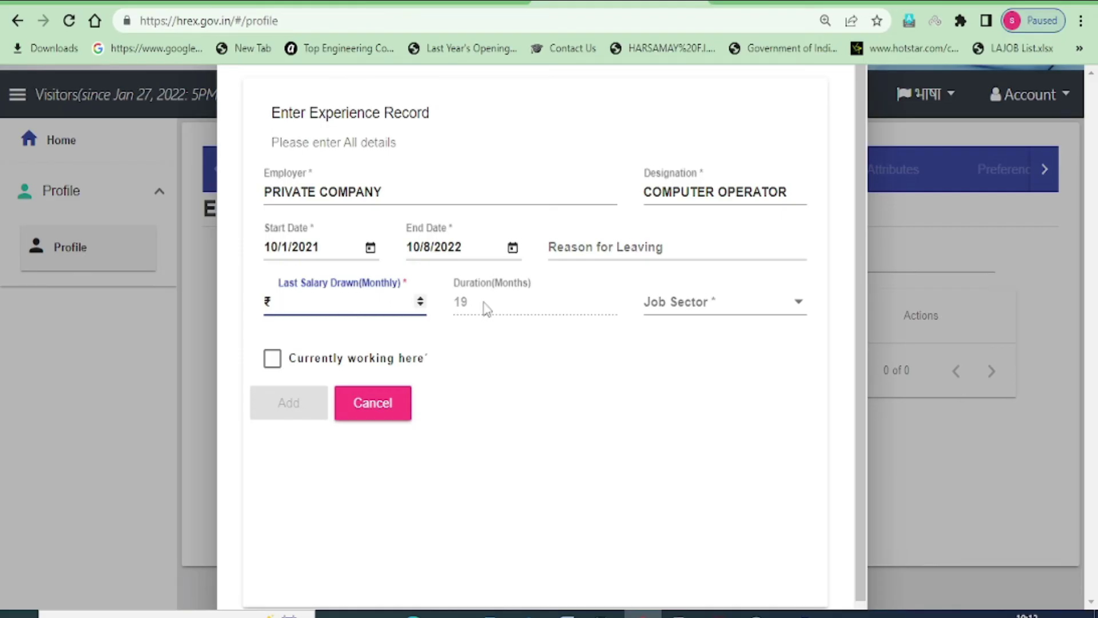
{"action": "left_click", "coordinate": [767, 309]}
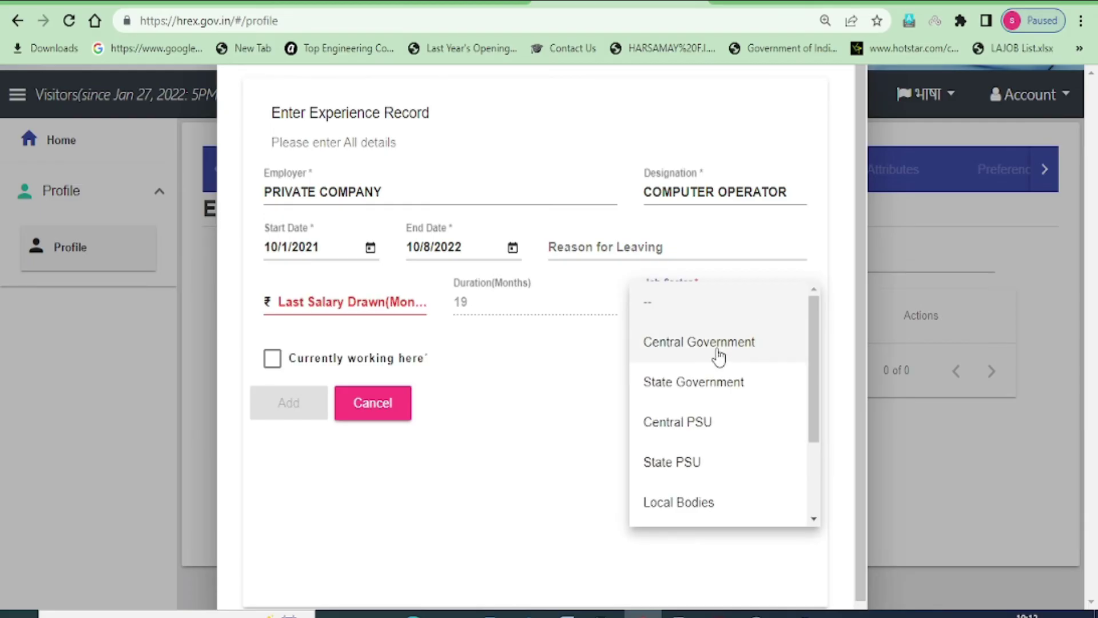
{"action": "scroll", "coordinate": [743, 435], "scroll_direction": "down", "scroll_amount": 3}
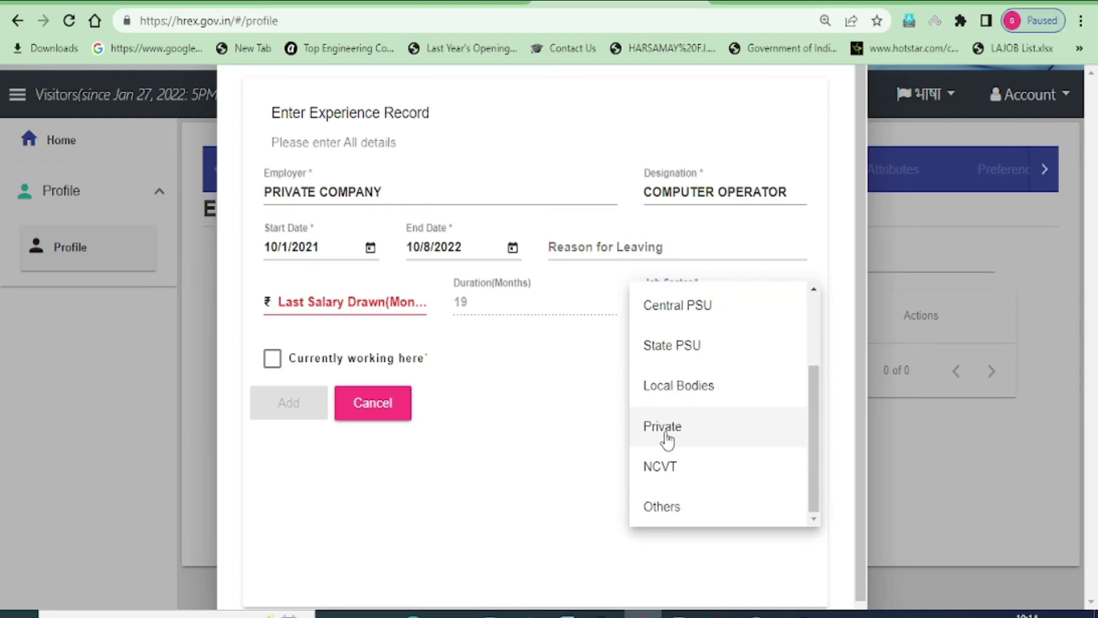
{"action": "left_click", "coordinate": [662, 429]}
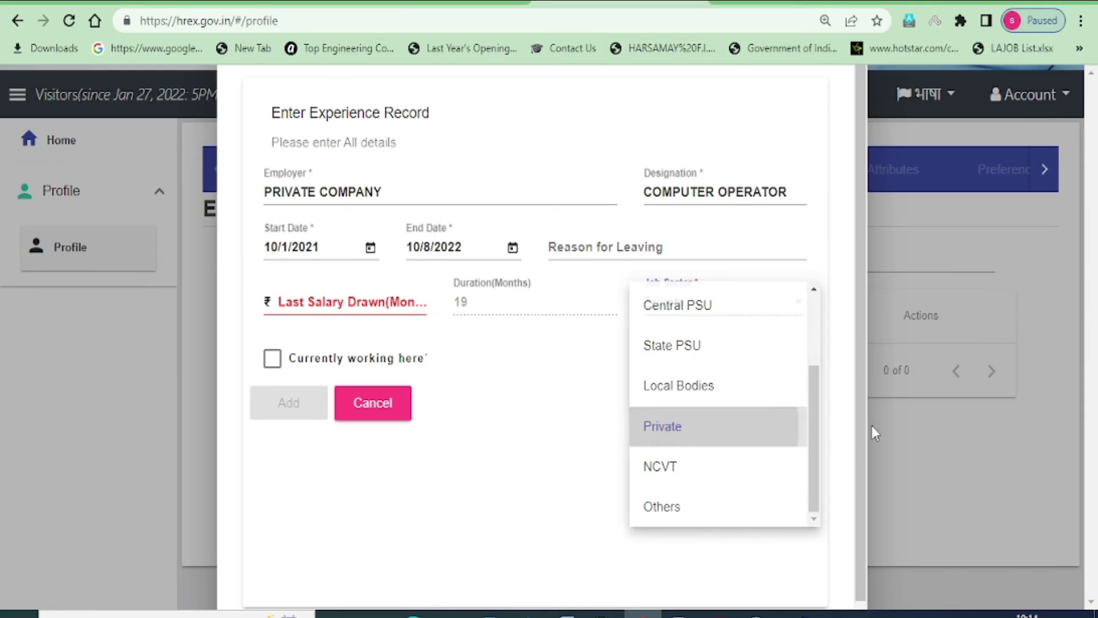
Finish the Experience tab and save Physical Attributes to reach Job Preferences
{"action": "left_click", "coordinate": [231, 384]}
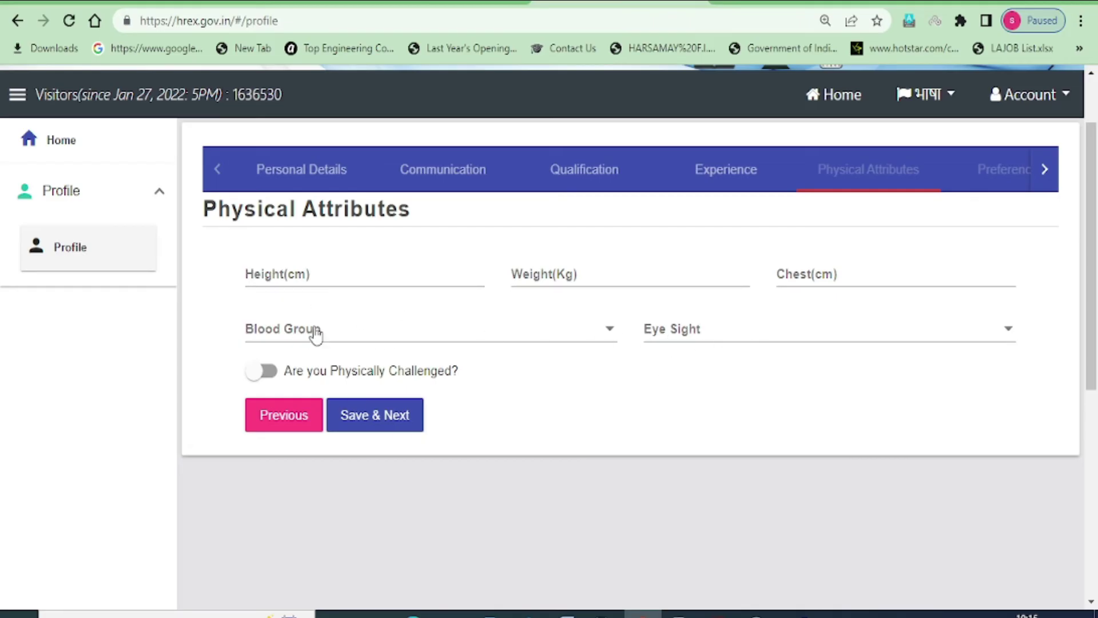
{"action": "left_click", "coordinate": [369, 422]}
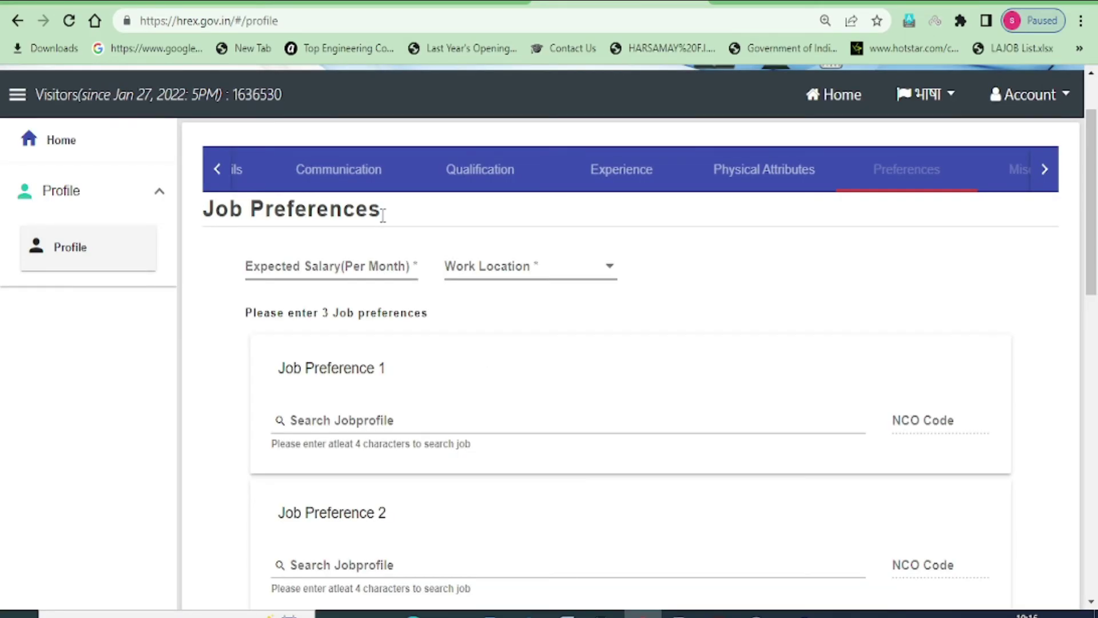
Enter 30000 as the expected monthly salary and choose Within Country as work location
{"action": "left_click", "coordinate": [311, 266]}
{"action": "type", "text": "30000"}
{"action": "key", "text": "Left"}
{"action": "key", "text": "Left"}
{"action": "key", "text": "Left"}
{"action": "key", "text": "Left"}
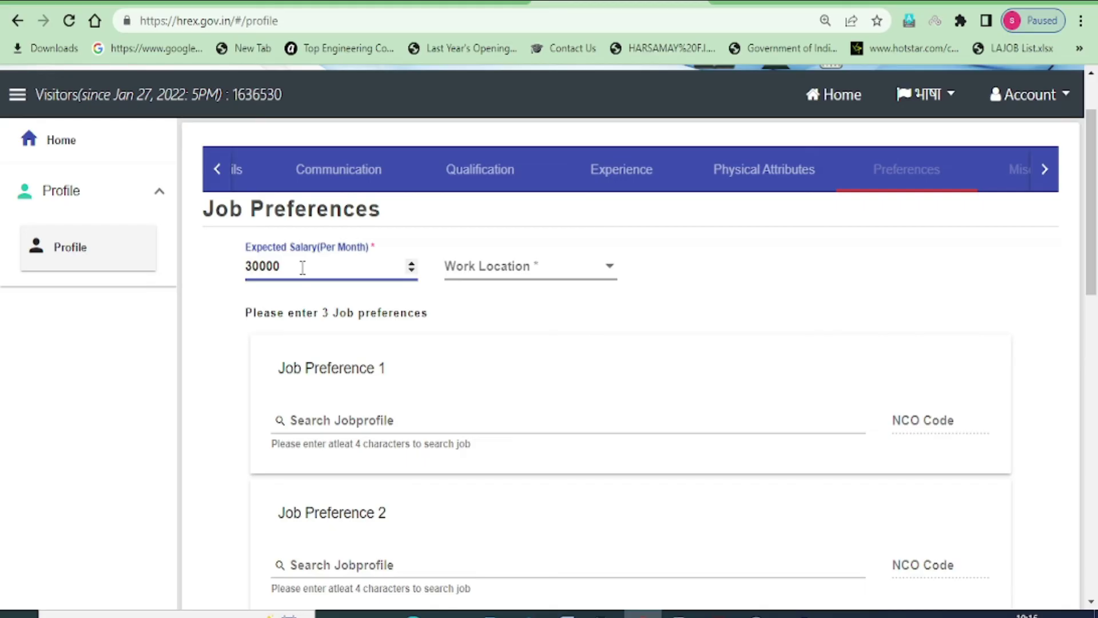
{"action": "left_click", "coordinate": [520, 275]}
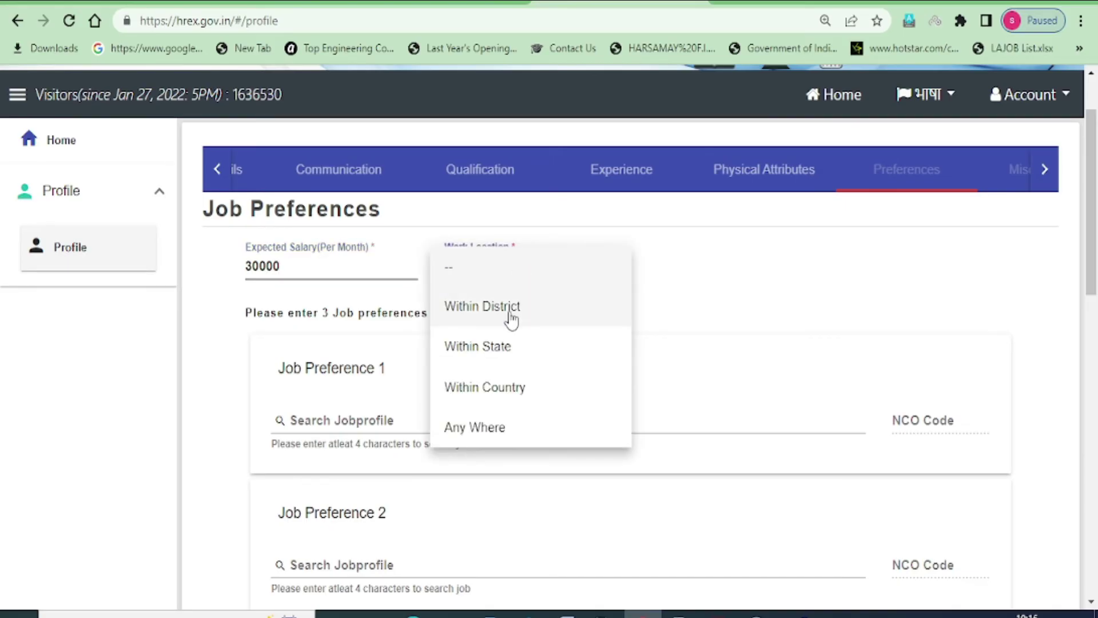
{"action": "left_click", "coordinate": [506, 397]}
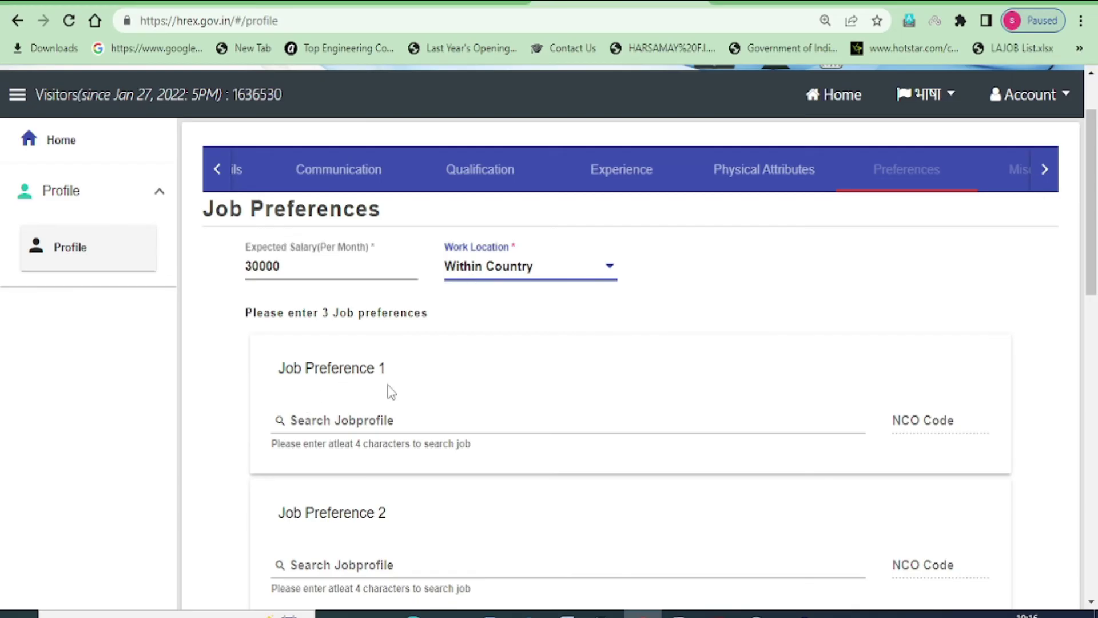
{"action": "scroll", "coordinate": [707, 392], "scroll_direction": "down", "scroll_amount": 2}
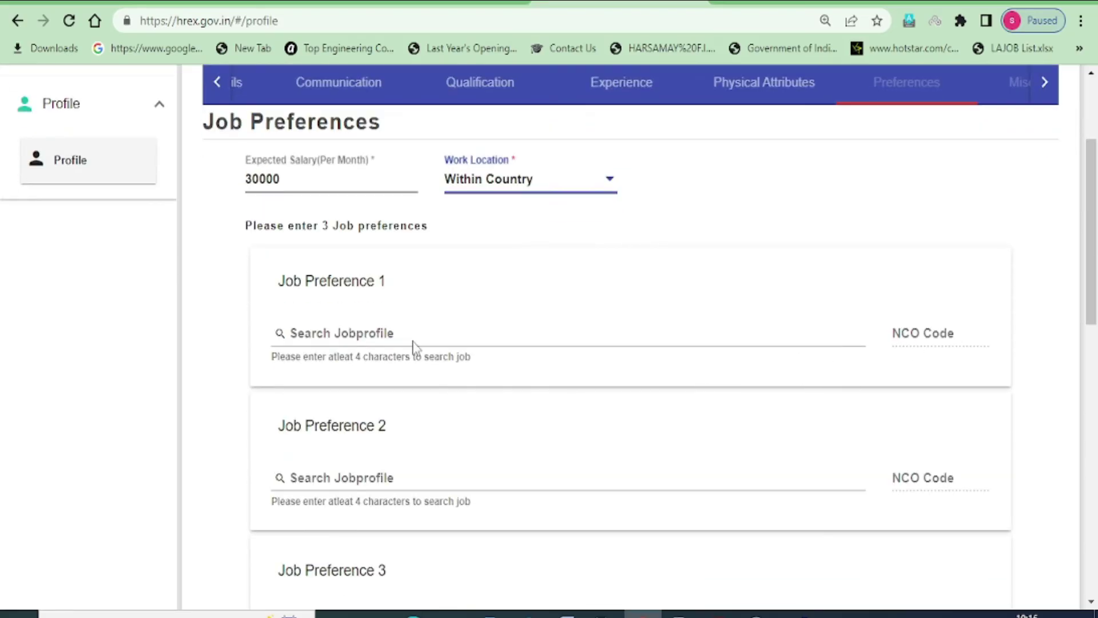
Search 'COMPUTER OP' and pick Computer Operator (COPA), NCO 4112.20 (NTC), as Job Preference 1
{"action": "left_click", "coordinate": [339, 334]}
{"action": "type", "text": "COMP"}
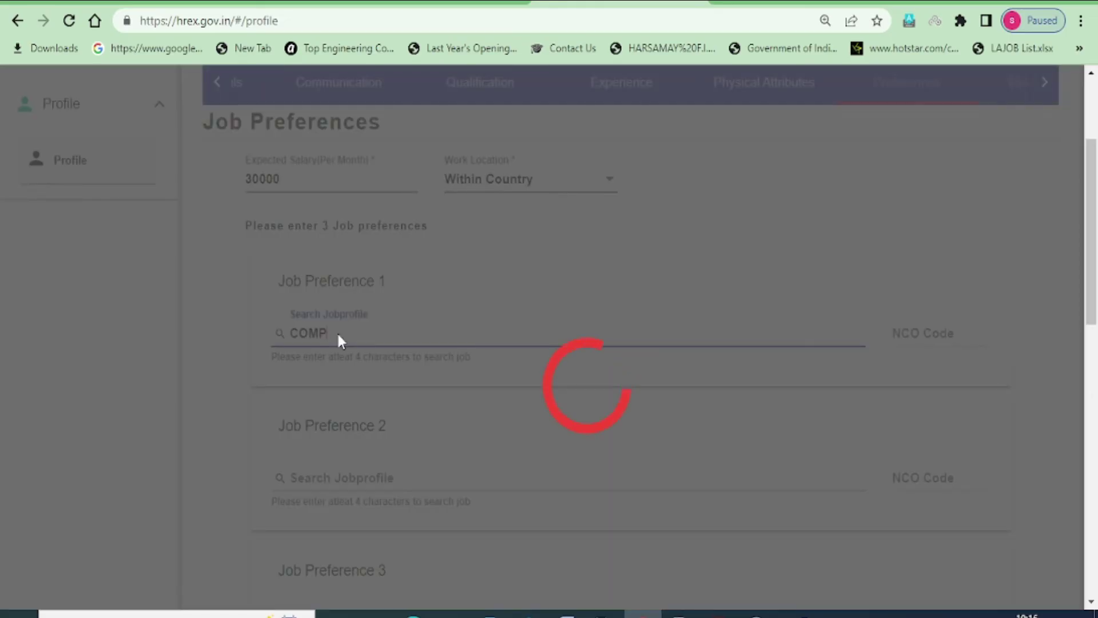
{"action": "type", "text": "UTER OP"}
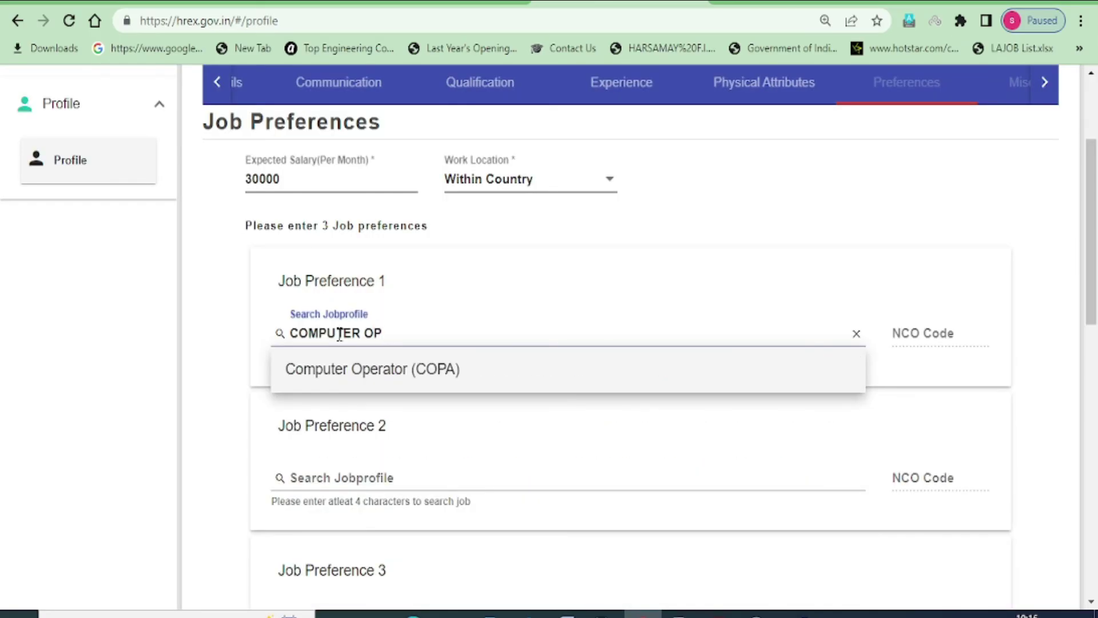
{"action": "left_click", "coordinate": [398, 380]}
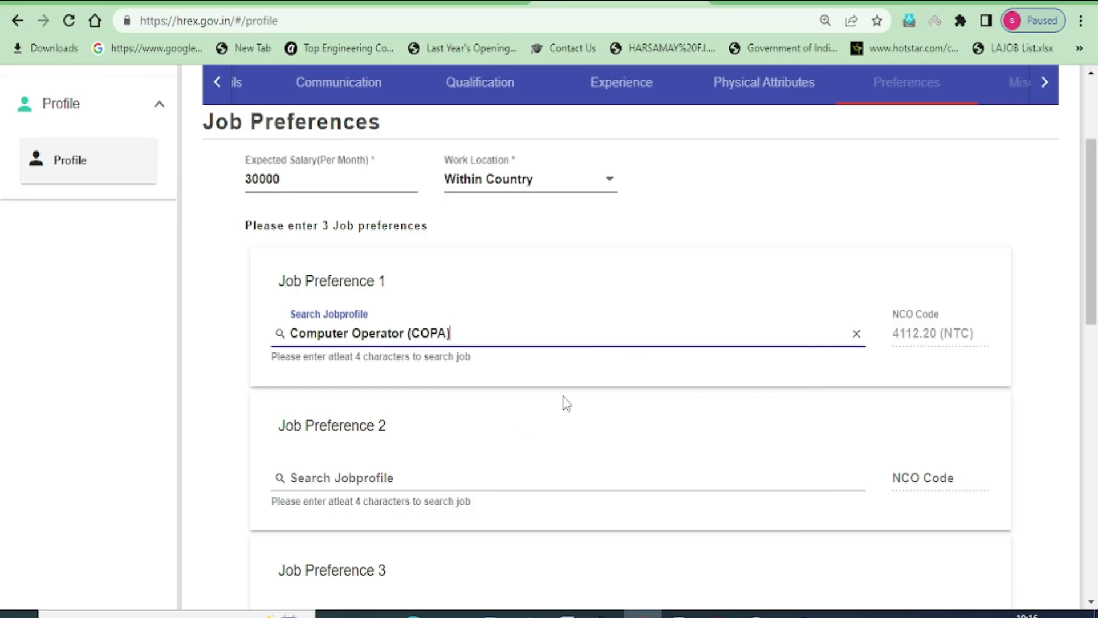
{"action": "scroll", "coordinate": [591, 370], "scroll_direction": "down", "scroll_amount": 5}
{"action": "scroll", "coordinate": [665, 343], "scroll_direction": "down", "scroll_amount": 5}
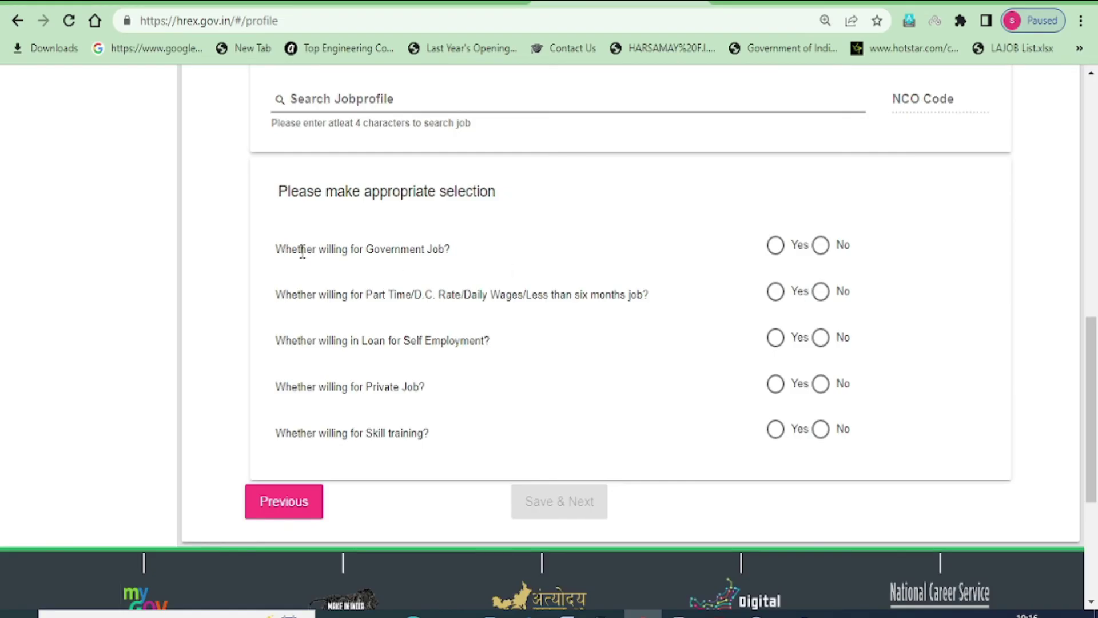
Answer Yes to Government Job, part-time work, self-employment loan, Private Job and Skill training
{"action": "left_click", "coordinate": [776, 246]}
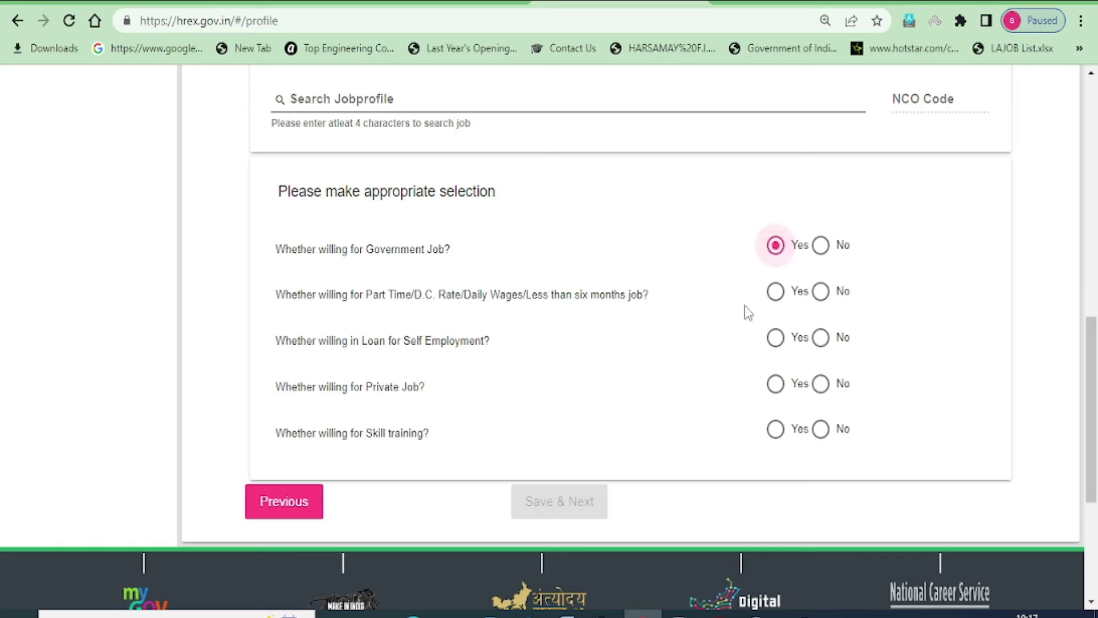
{"action": "left_click", "coordinate": [777, 293]}
{"action": "left_click", "coordinate": [777, 338]}
{"action": "left_click", "coordinate": [775, 384]}
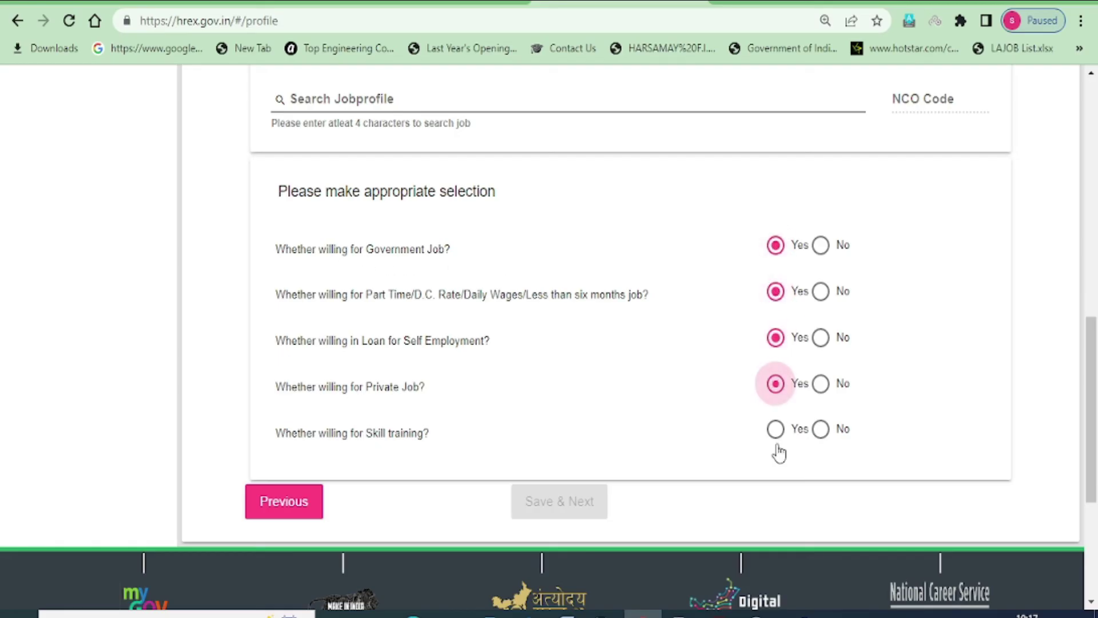
{"action": "left_click", "coordinate": [776, 430]}
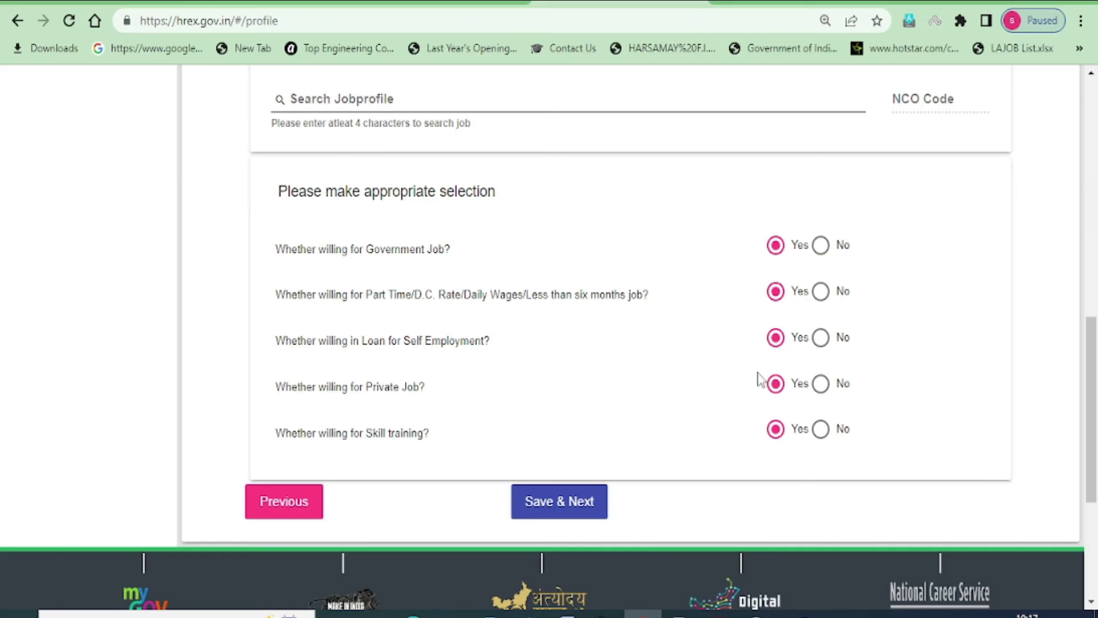
Save the job preferences and continue to the next section
{"action": "scroll", "coordinate": [710, 385], "scroll_direction": "up", "scroll_amount": 9}
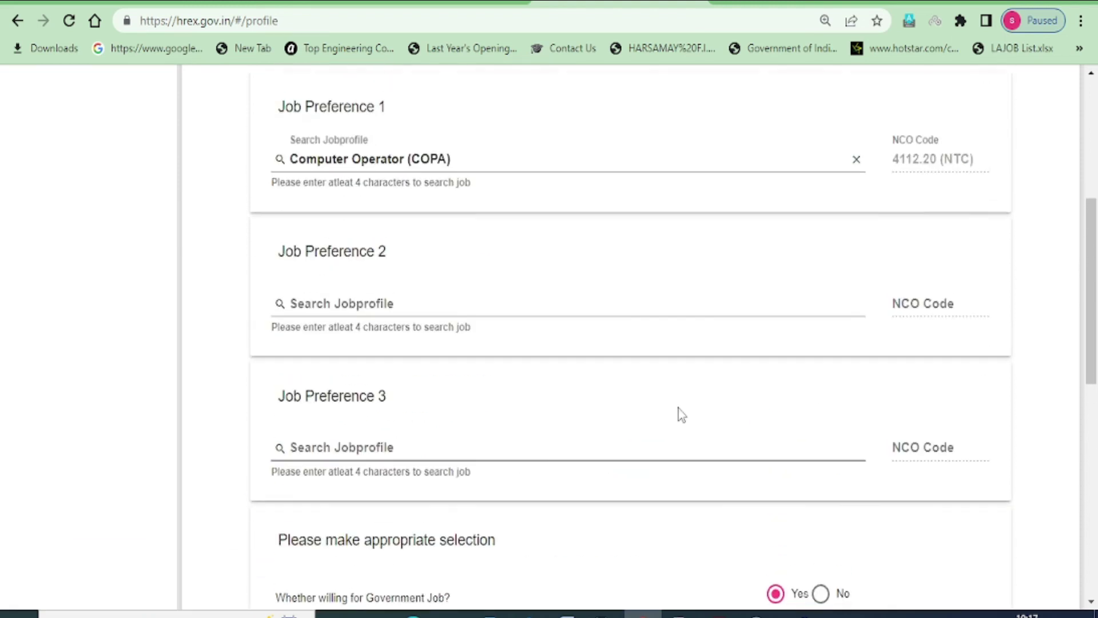
{"action": "scroll", "coordinate": [599, 329], "scroll_direction": "down", "scroll_amount": 9}
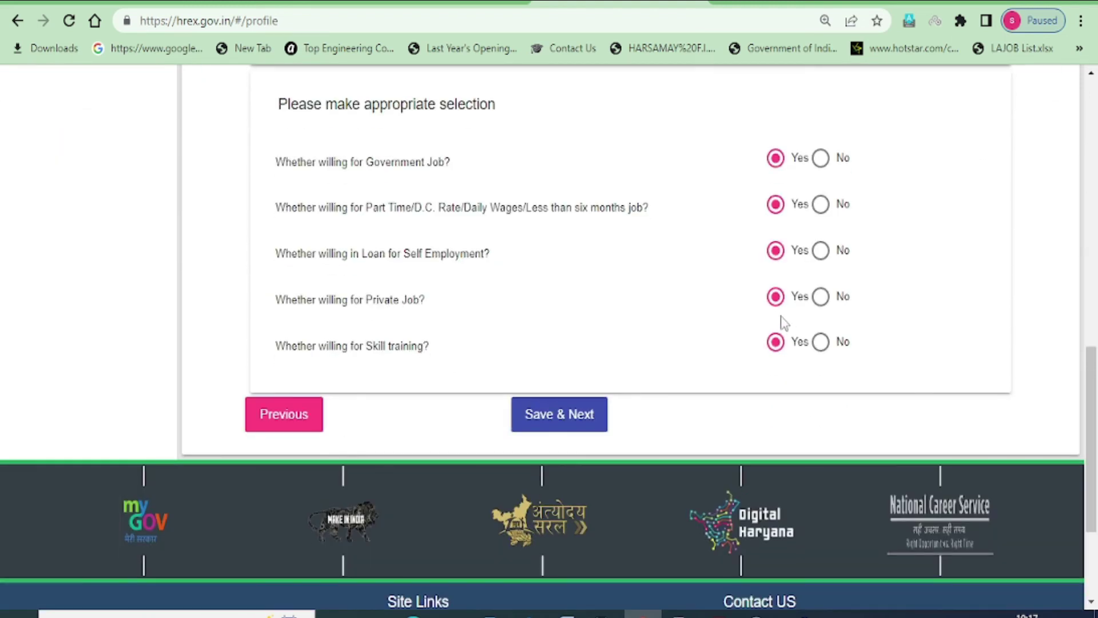
{"action": "left_click", "coordinate": [579, 416]}
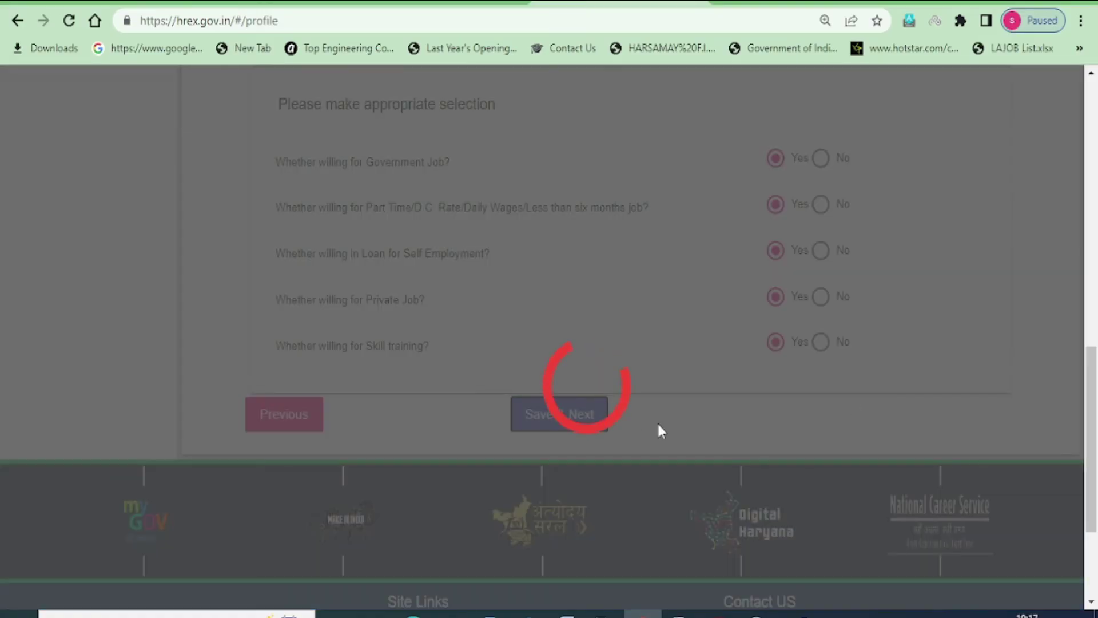
Check the Miscellaneous photo upload limits: a JPG between 20KB and 100KB
{"action": "scroll", "coordinate": [595, 320], "scroll_direction": "up", "scroll_amount": 9}
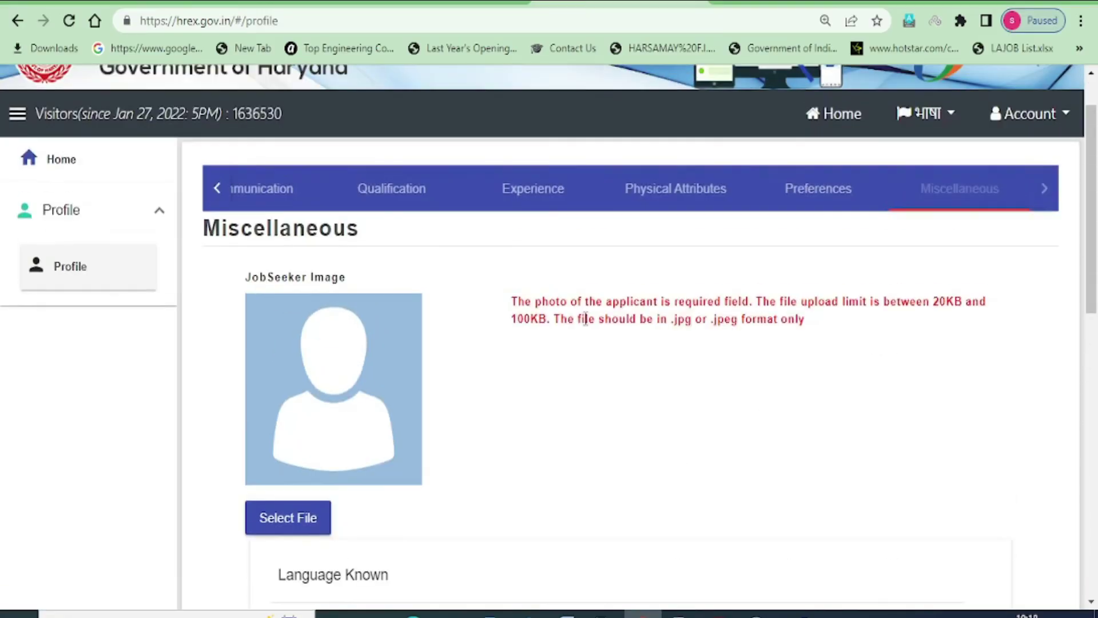
{"action": "scroll", "coordinate": [524, 411], "scroll_direction": "down", "scroll_amount": 2}
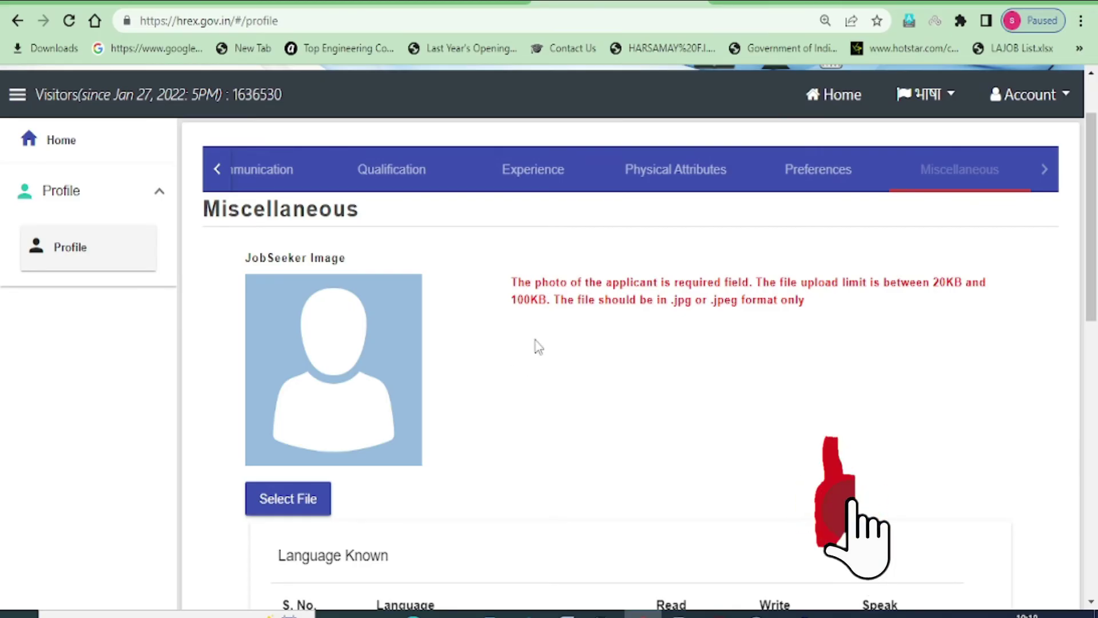
{"action": "left_click_drag", "start_coordinate": [931, 282], "coordinate": [988, 296]}
{"action": "left_click_drag", "start_coordinate": [511, 299], "coordinate": [551, 304]}
{"action": "left_click", "coordinate": [705, 389]}
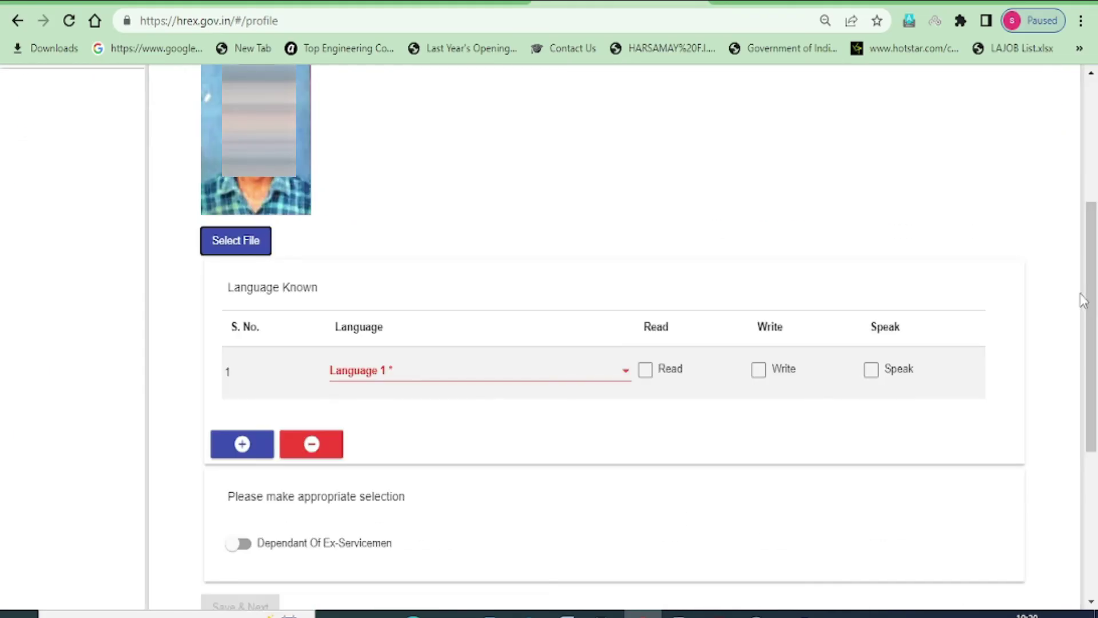
Add Hindi as the first known language with Read, Write and Speak ticked
{"action": "scroll", "coordinate": [229, 195], "scroll_direction": "down", "scroll_amount": 2}
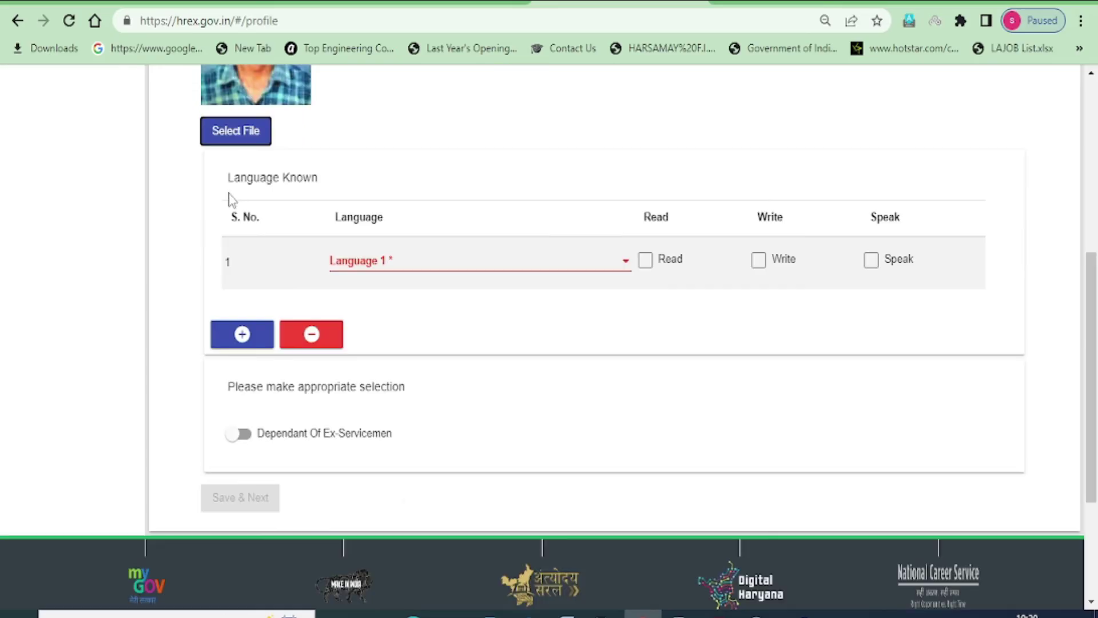
{"action": "left_click_drag", "start_coordinate": [228, 178], "coordinate": [318, 181]}
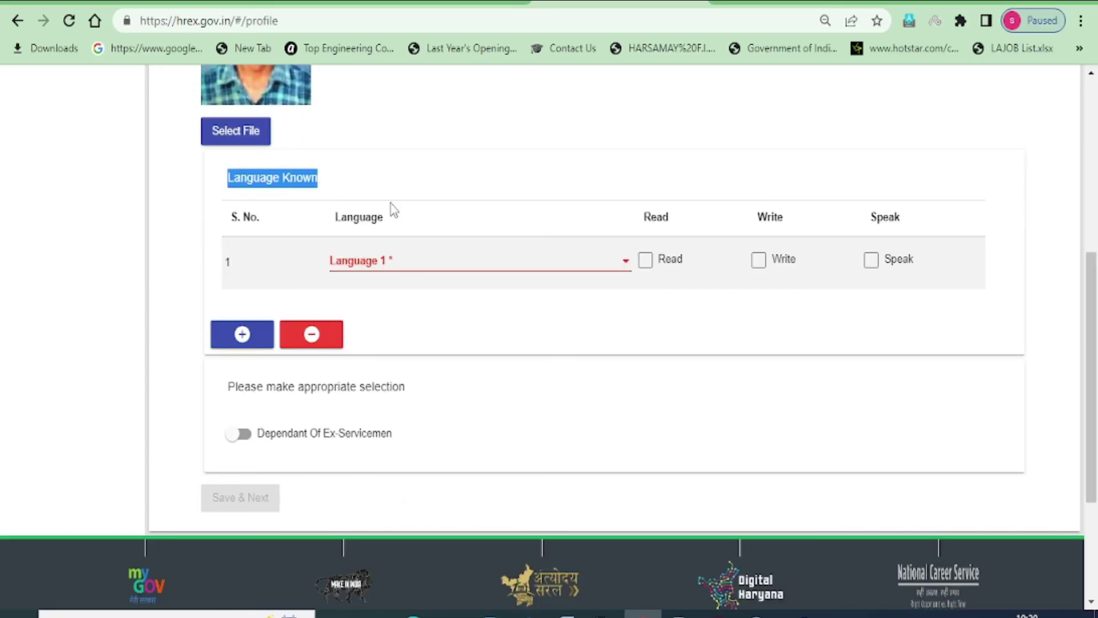
{"action": "left_click", "coordinate": [619, 269]}
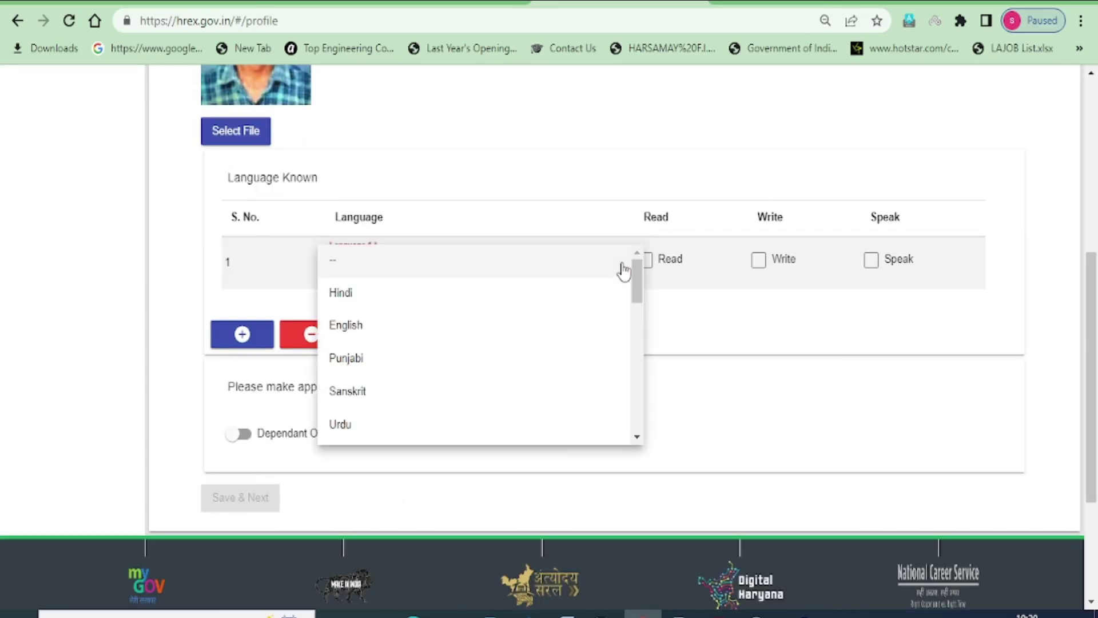
{"action": "left_click", "coordinate": [351, 301]}
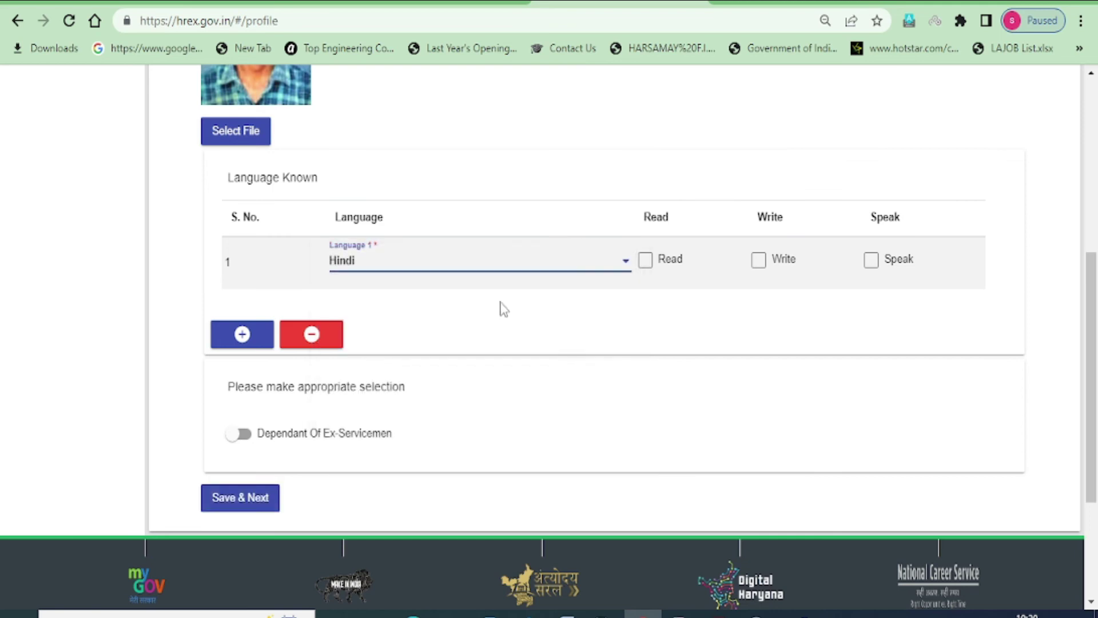
{"action": "left_click", "coordinate": [647, 264]}
{"action": "left_click", "coordinate": [758, 267]}
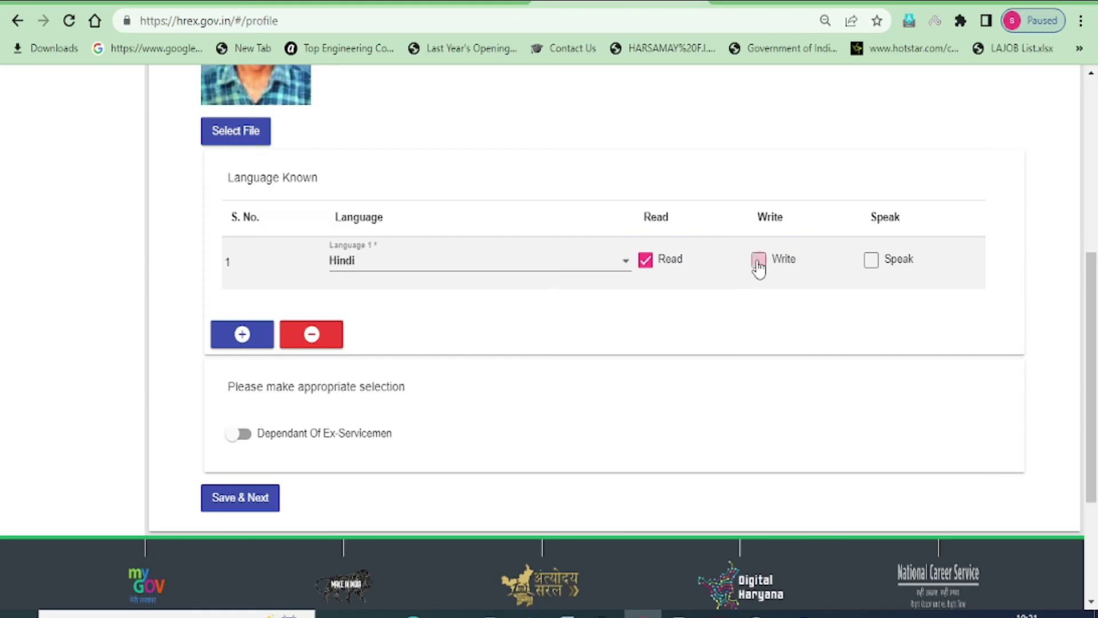
{"action": "left_click", "coordinate": [871, 267]}
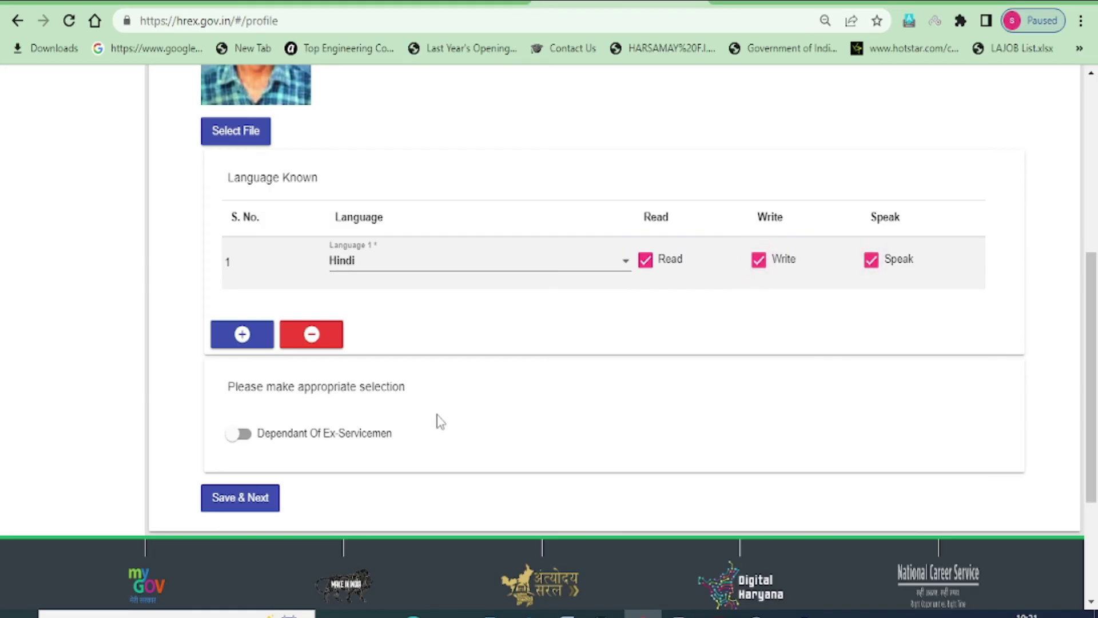
Add a second language row for English with Read, Write and Speak ticked
{"action": "left_click", "coordinate": [235, 338]}
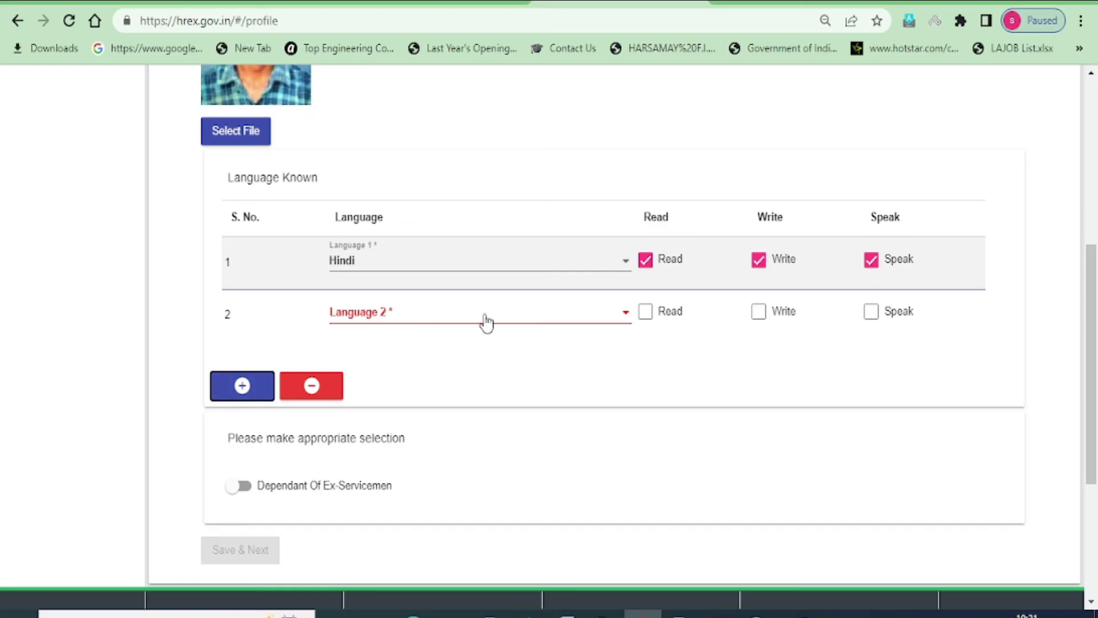
{"action": "left_click", "coordinate": [486, 323]}
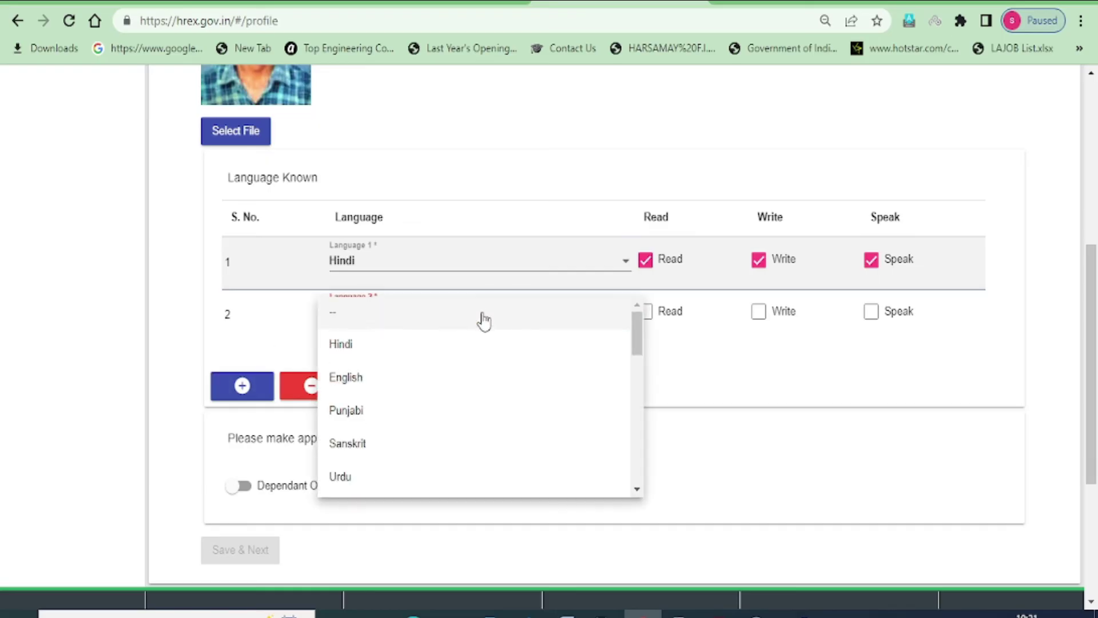
{"action": "left_click", "coordinate": [347, 379]}
{"action": "left_click", "coordinate": [647, 314]}
{"action": "left_click", "coordinate": [759, 315]}
{"action": "left_click", "coordinate": [871, 315]}
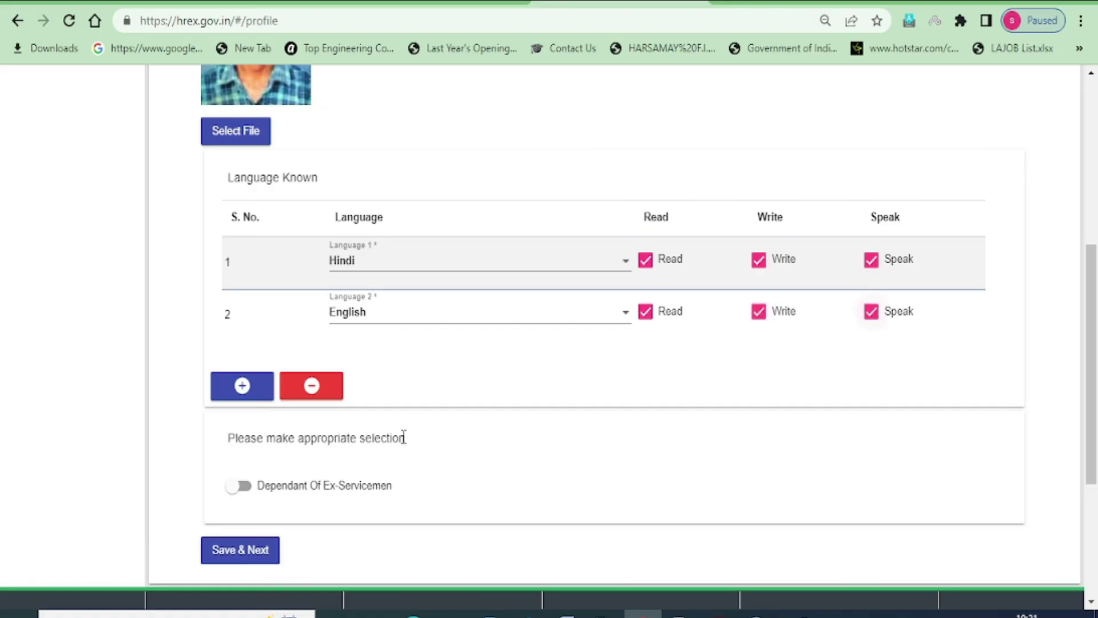
Add Punjabi as the third language with Read, Write and Speak, then save the profile
{"action": "left_click", "coordinate": [241, 387]}
{"action": "left_click", "coordinate": [383, 367]}
{"action": "left_click", "coordinate": [365, 463]}
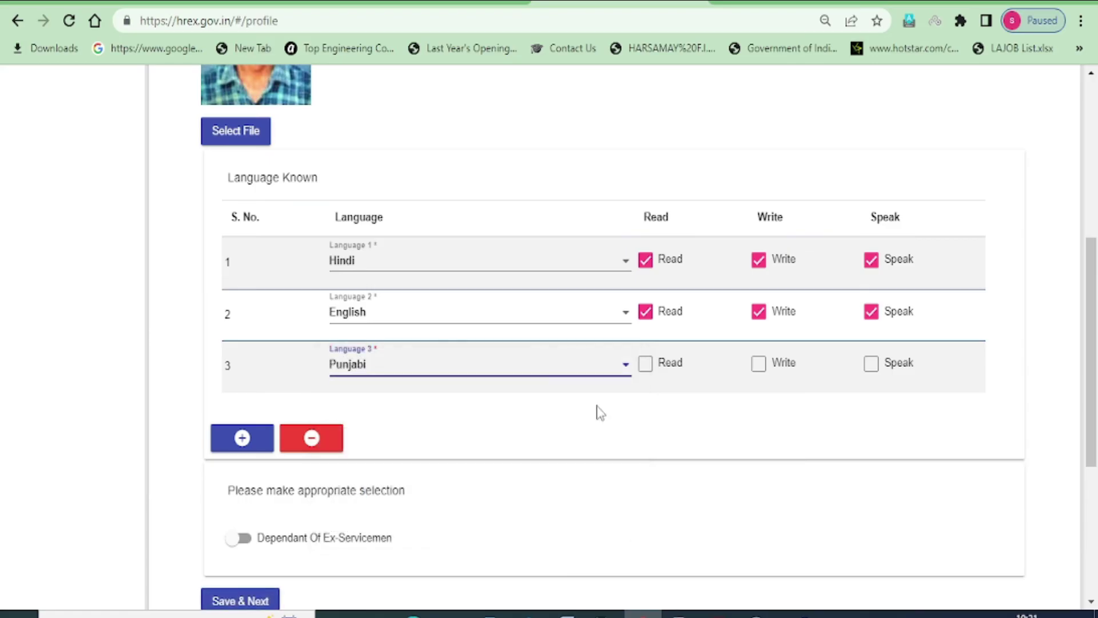
{"action": "left_click", "coordinate": [647, 370]}
{"action": "left_click", "coordinate": [758, 372]}
{"action": "left_click", "coordinate": [872, 375]}
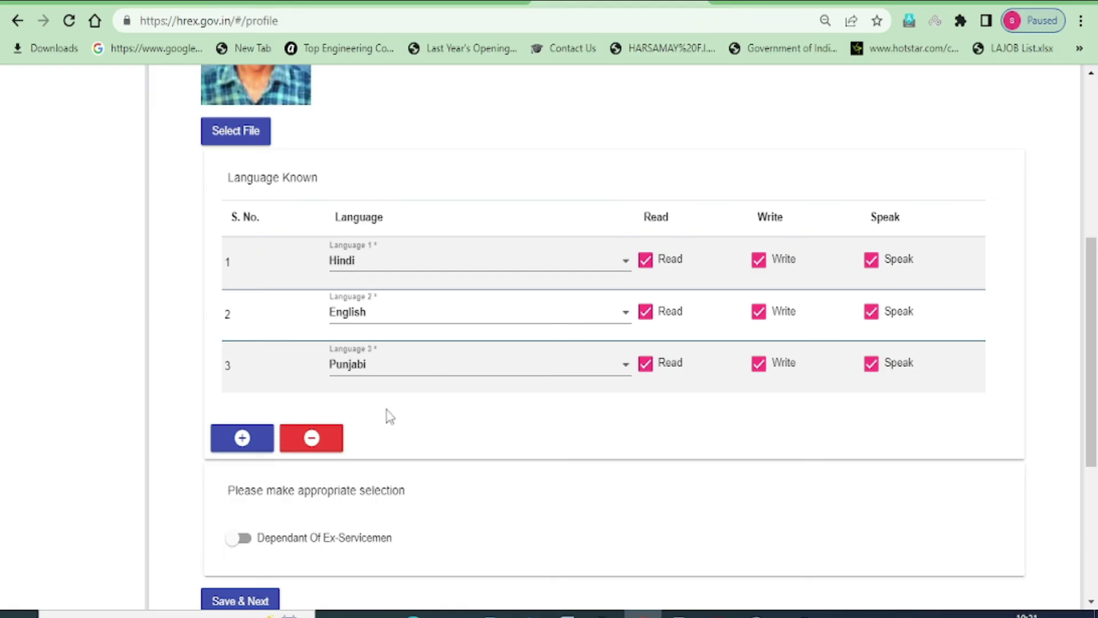
{"action": "scroll", "coordinate": [483, 401], "scroll_direction": "down", "scroll_amount": 3}
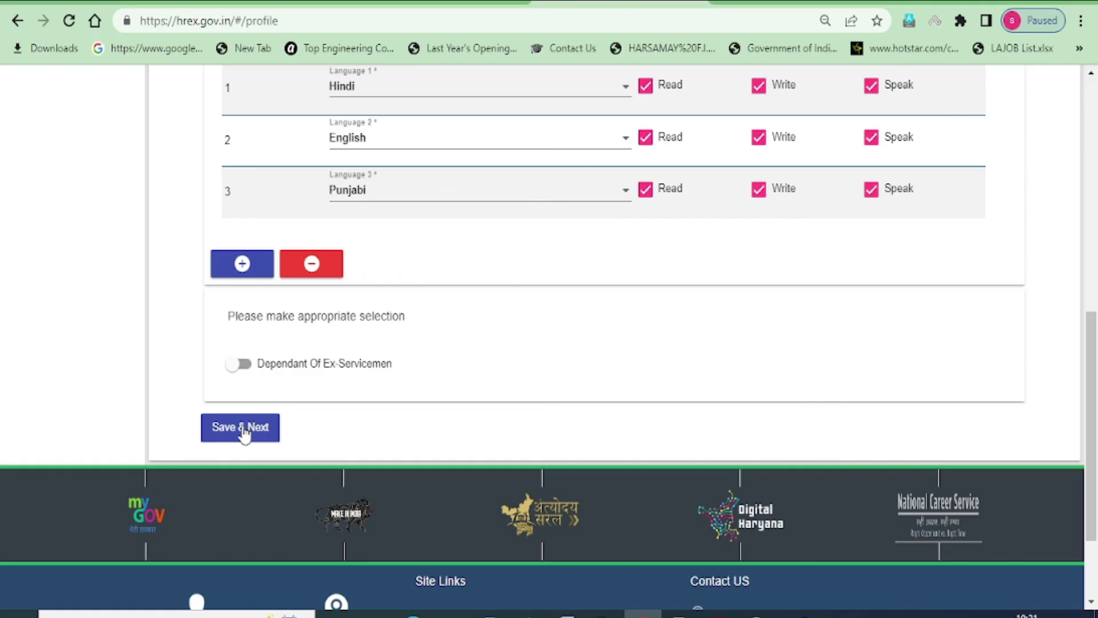
{"action": "left_click", "coordinate": [244, 433]}
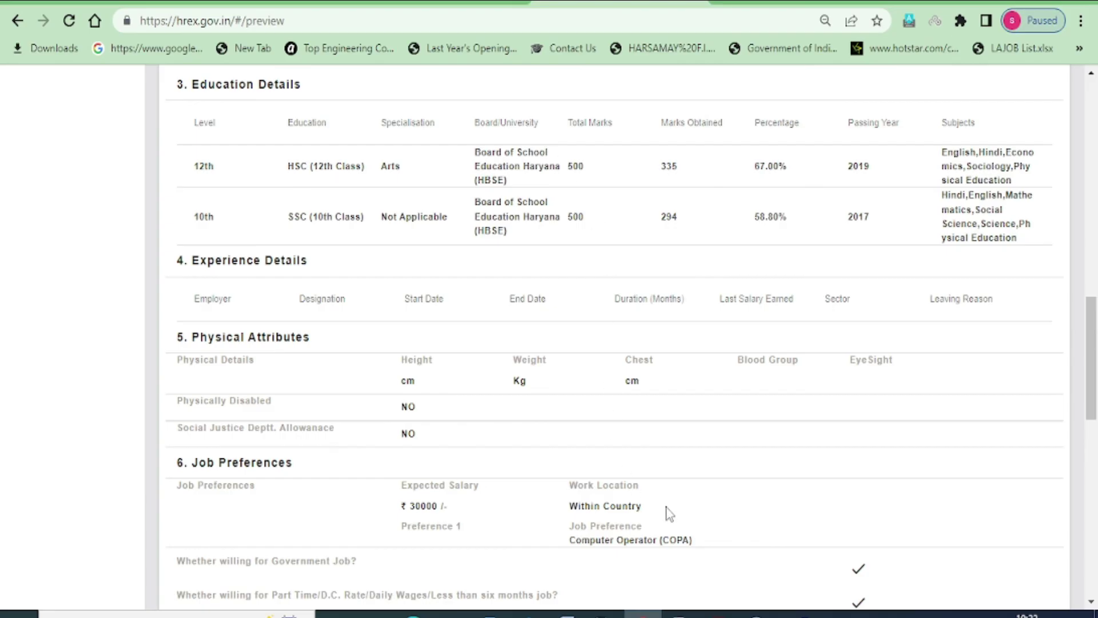
Review the Education, Experience, Physical Attributes and Job Preferences sections of the preview
{"action": "left_click_drag", "start_coordinate": [190, 86], "coordinate": [287, 86]}
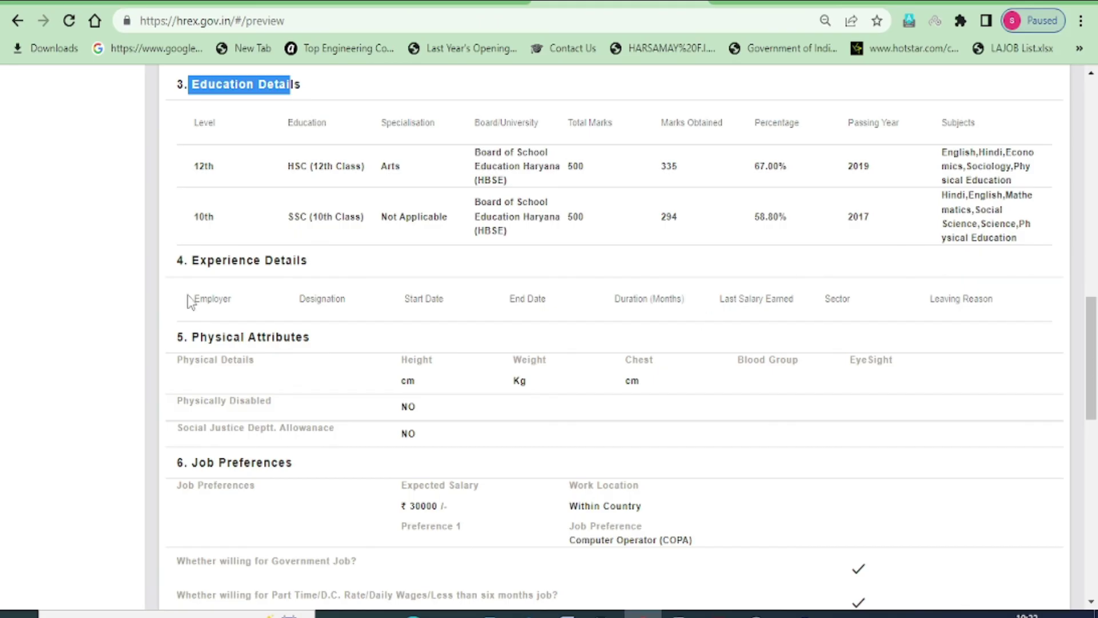
{"action": "left_click_drag", "start_coordinate": [199, 267], "coordinate": [292, 267]}
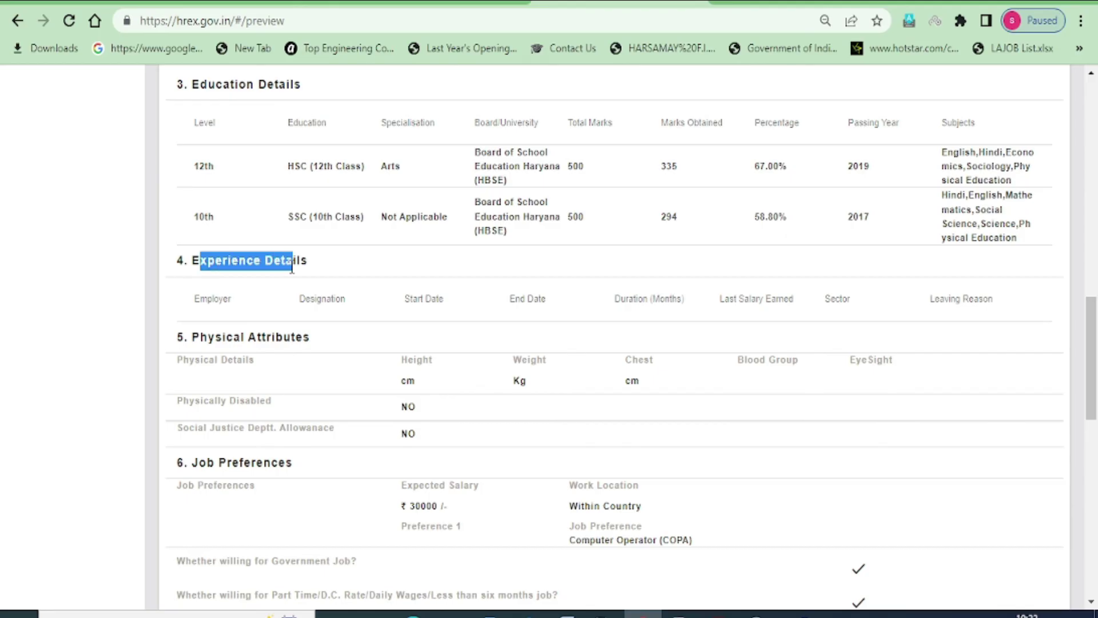
{"action": "left_click_drag", "start_coordinate": [218, 339], "coordinate": [301, 339]}
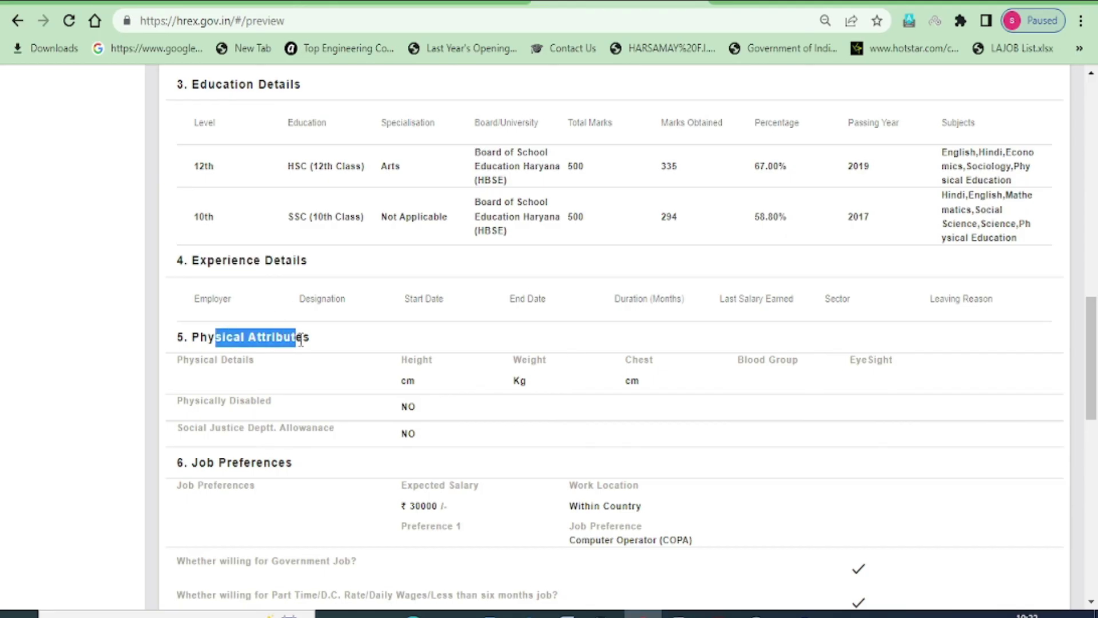
{"action": "left_click_drag", "start_coordinate": [216, 462], "coordinate": [271, 463]}
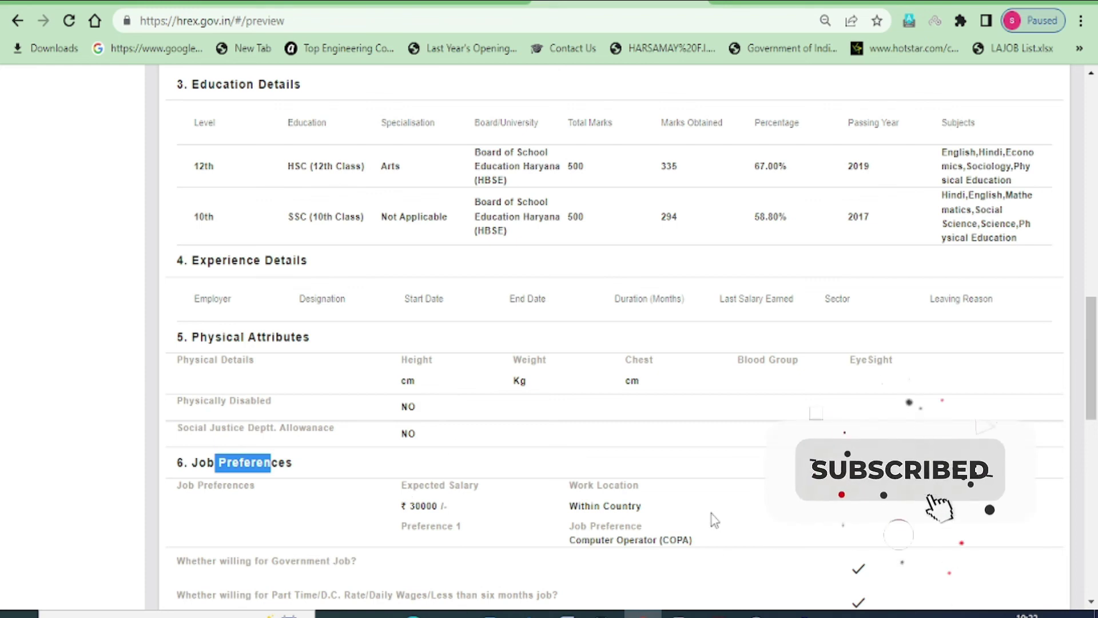
Tick the Declaration checkbox at the bottom of the preview
{"action": "scroll", "coordinate": [744, 478], "scroll_direction": "down", "scroll_amount": 5}
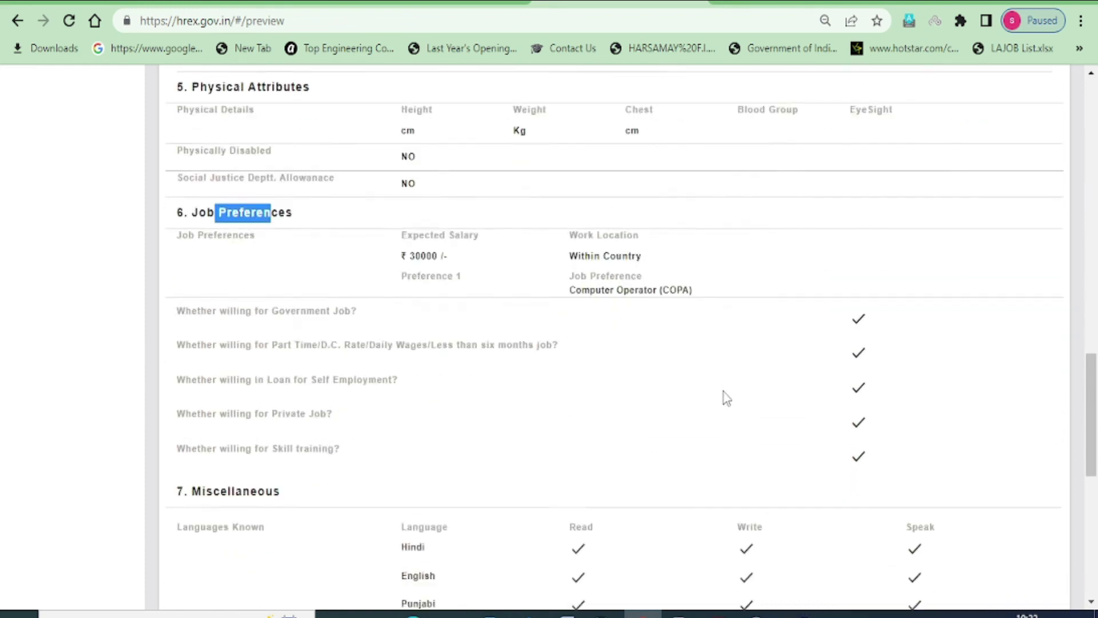
{"action": "scroll", "coordinate": [694, 373], "scroll_direction": "down", "scroll_amount": 3}
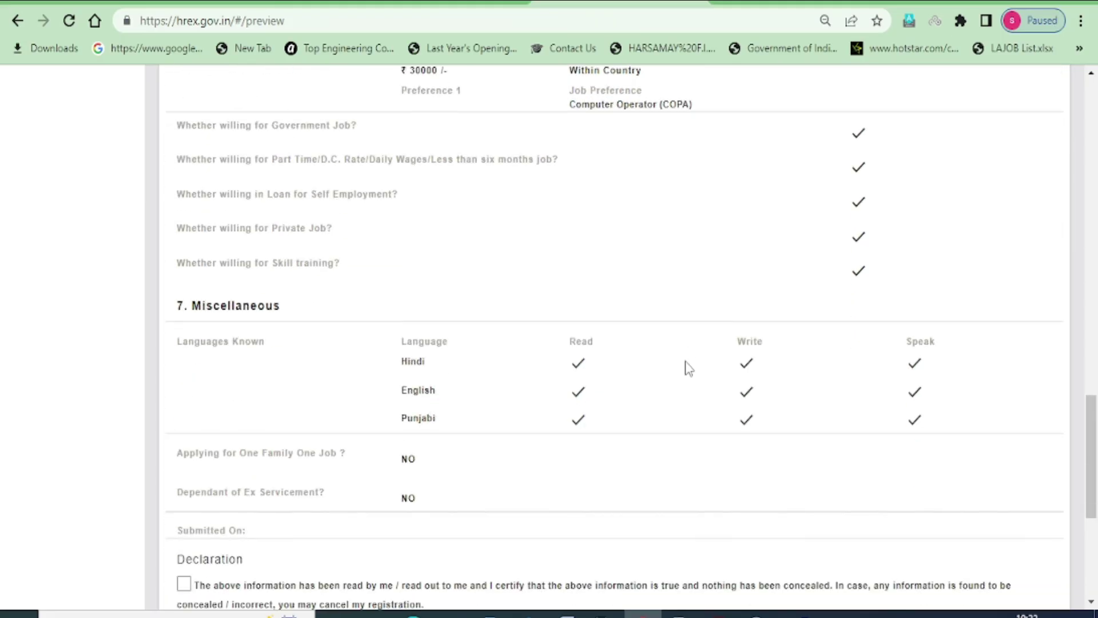
{"action": "scroll", "coordinate": [526, 366], "scroll_direction": "down", "scroll_amount": 3}
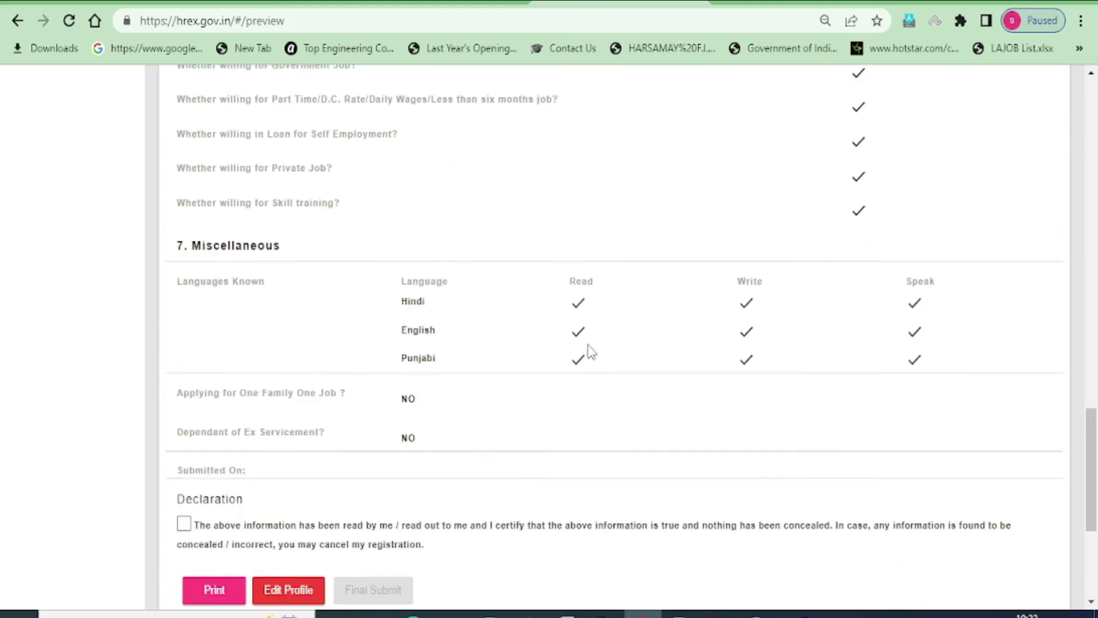
{"action": "left_click", "coordinate": [183, 409]}
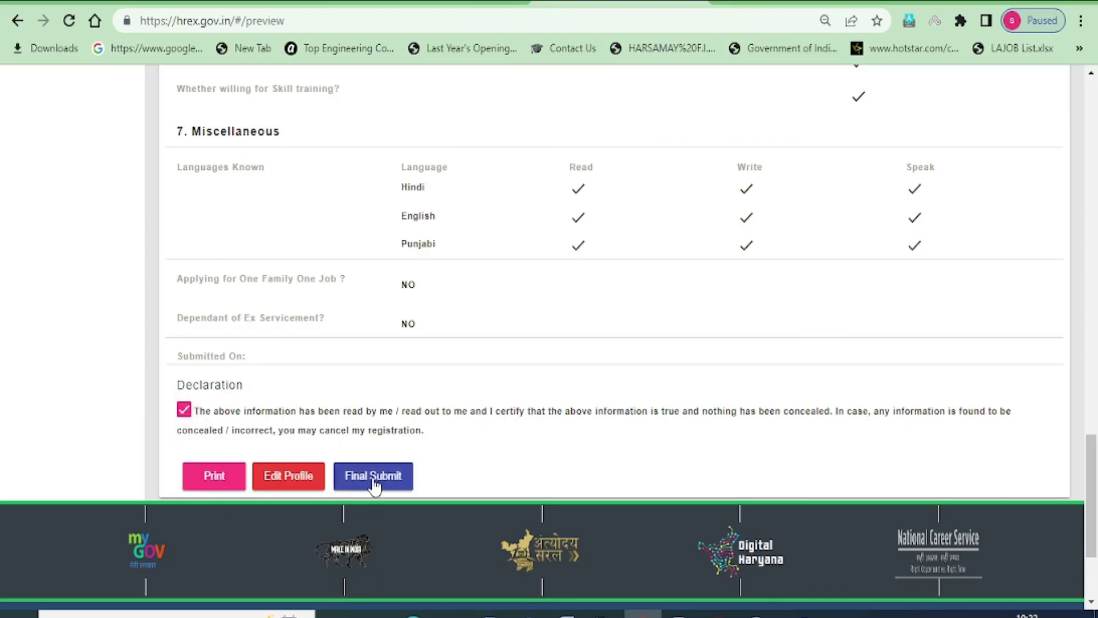
Final-submit the application and confirm it in the Are you sure? dialog
{"action": "left_click", "coordinate": [374, 484]}
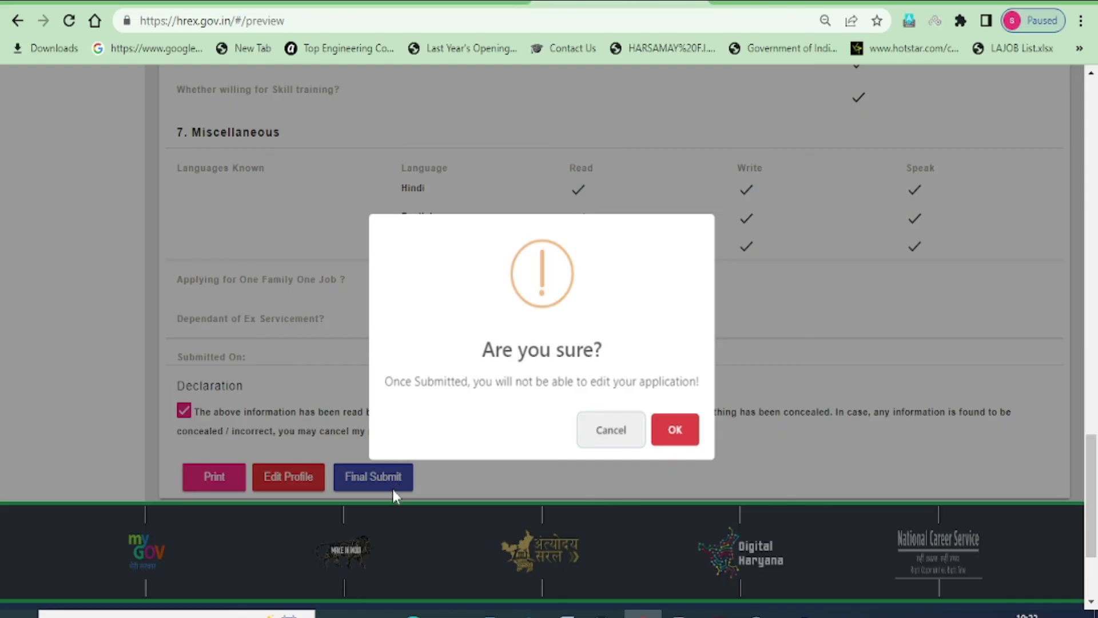
{"action": "double_click", "coordinate": [497, 350]}
{"action": "left_click", "coordinate": [681, 432]}
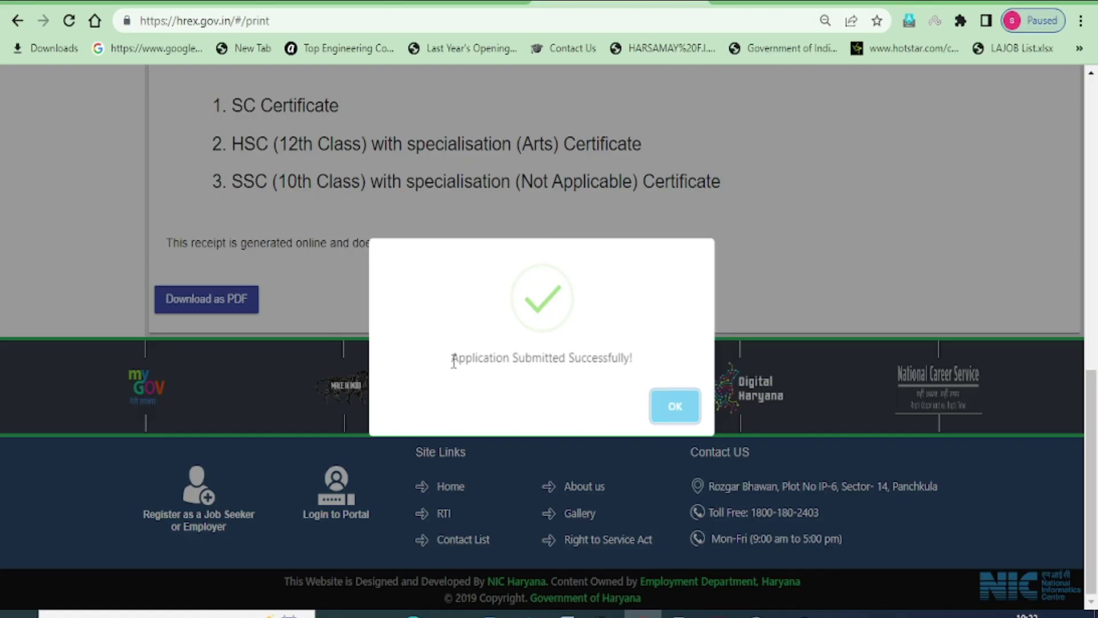
Download the provisional registration receipt as a PDF
{"action": "left_click_drag", "start_coordinate": [452, 359], "coordinate": [636, 365]}
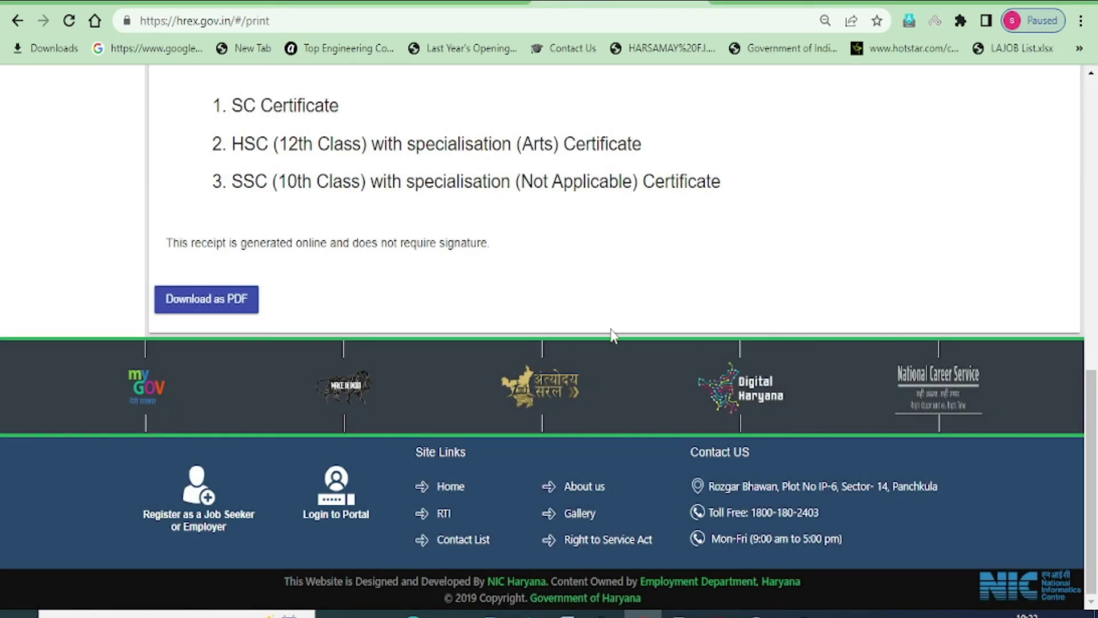
{"action": "scroll", "coordinate": [611, 335], "scroll_direction": "up", "scroll_amount": 6}
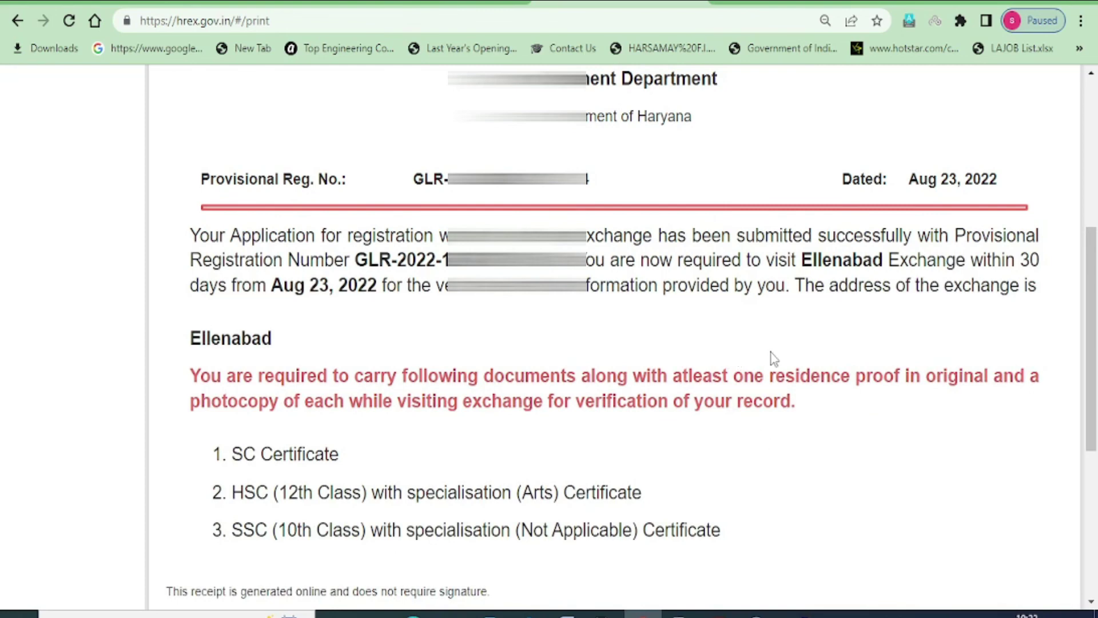
{"action": "scroll", "coordinate": [774, 358], "scroll_direction": "down", "scroll_amount": 3}
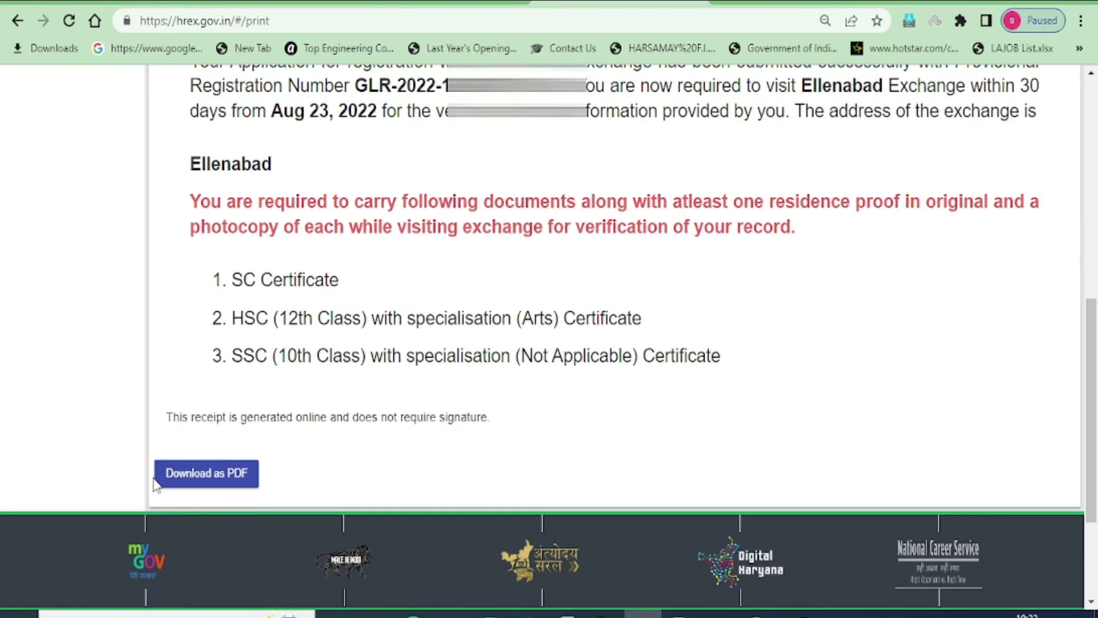
{"action": "left_click", "coordinate": [222, 480]}
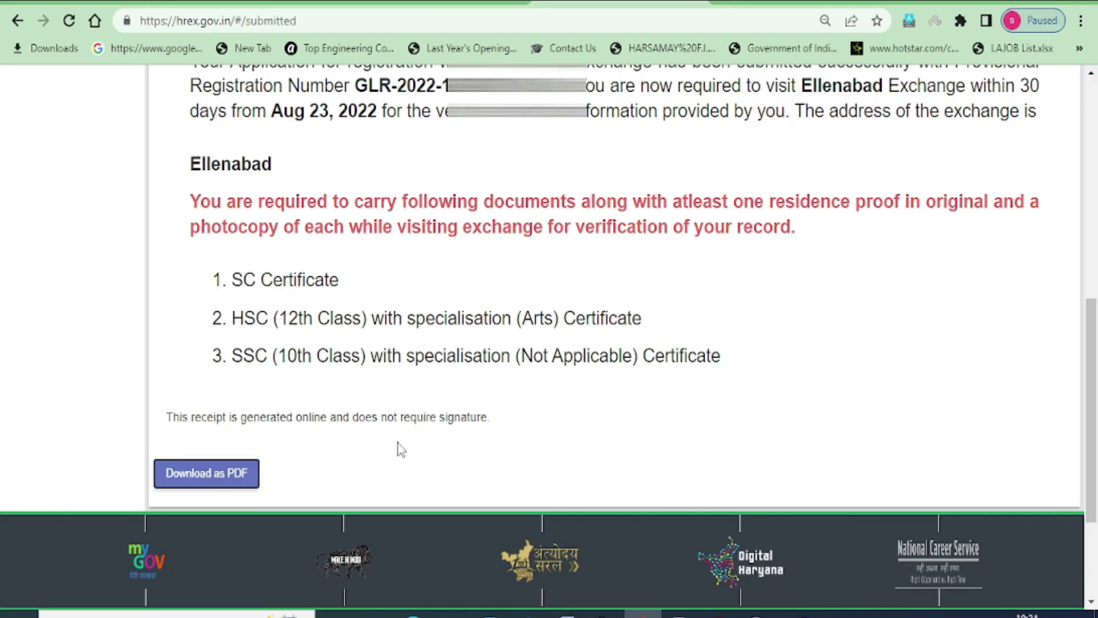
Print the Application Status page and dismiss the print dialog to reach the candidate dashboard
{"action": "scroll", "coordinate": [628, 311], "scroll_direction": "up", "scroll_amount": 5}
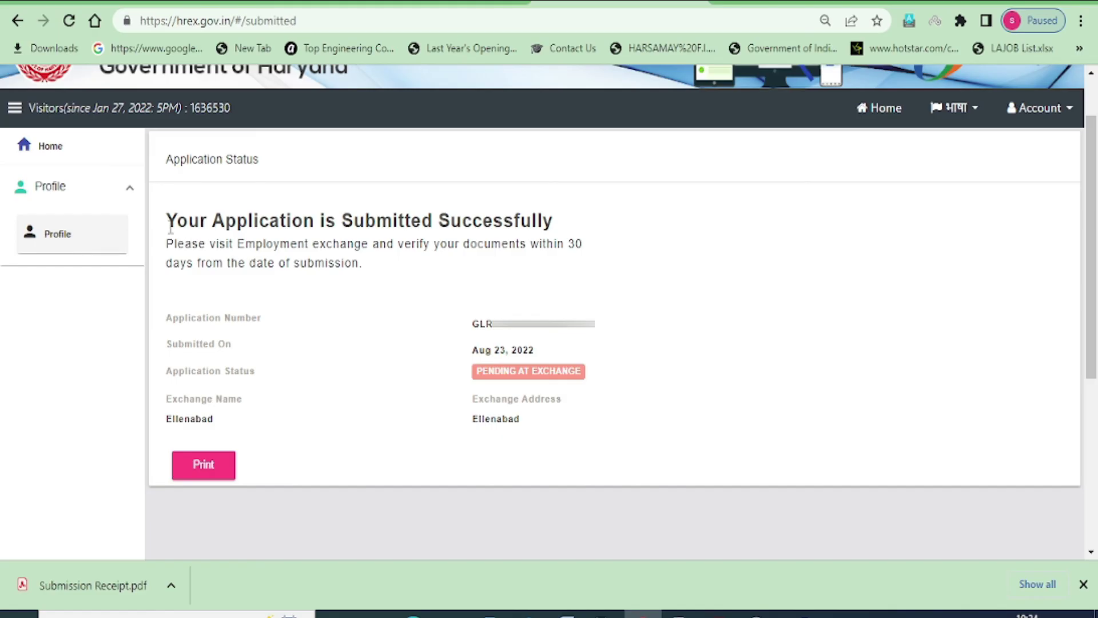
{"action": "left_click_drag", "start_coordinate": [167, 222], "coordinate": [561, 223]}
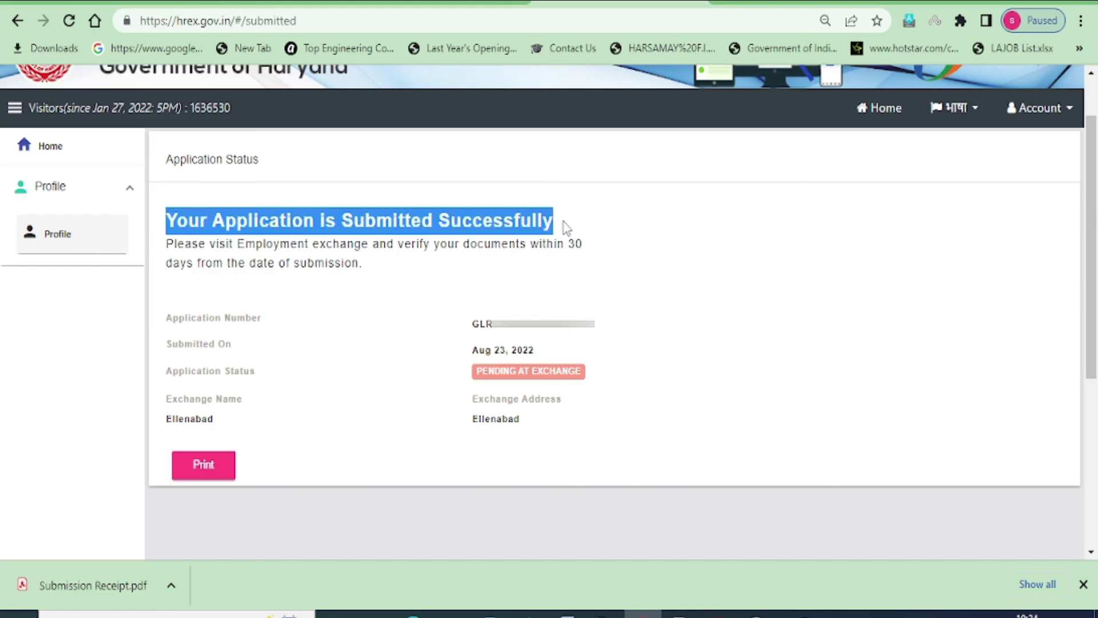
{"action": "left_click", "coordinate": [212, 466]}
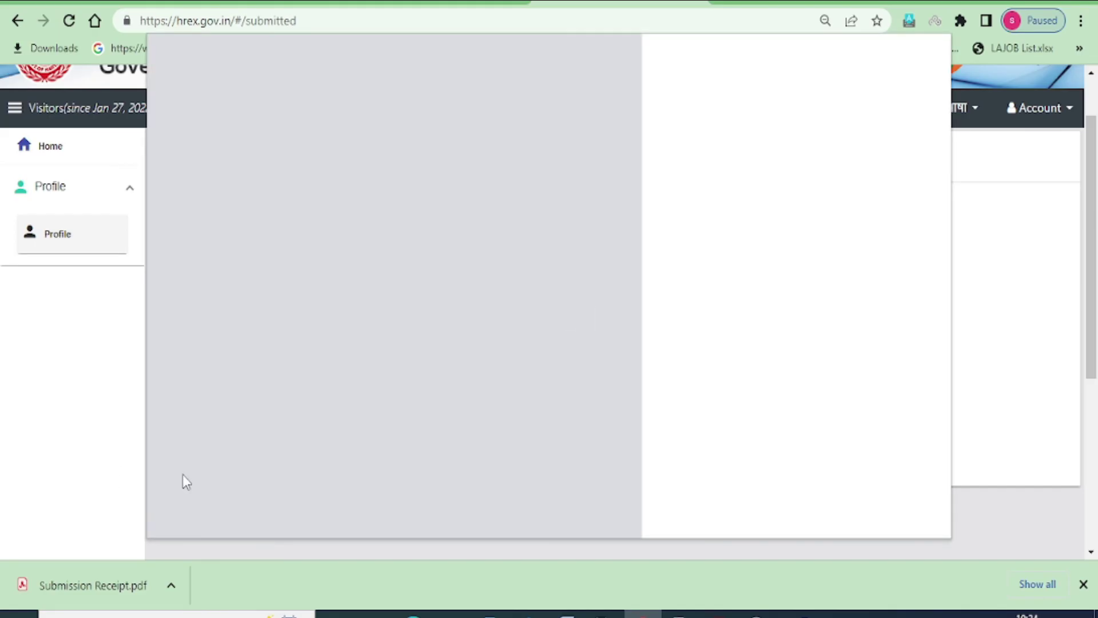
{"action": "left_click", "coordinate": [912, 517]}
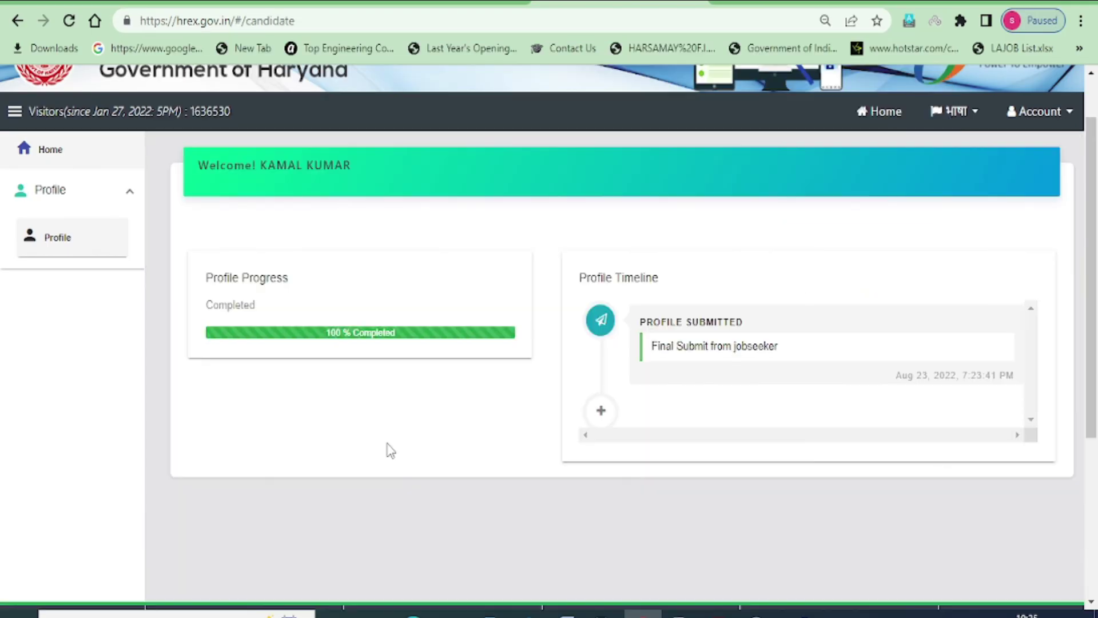